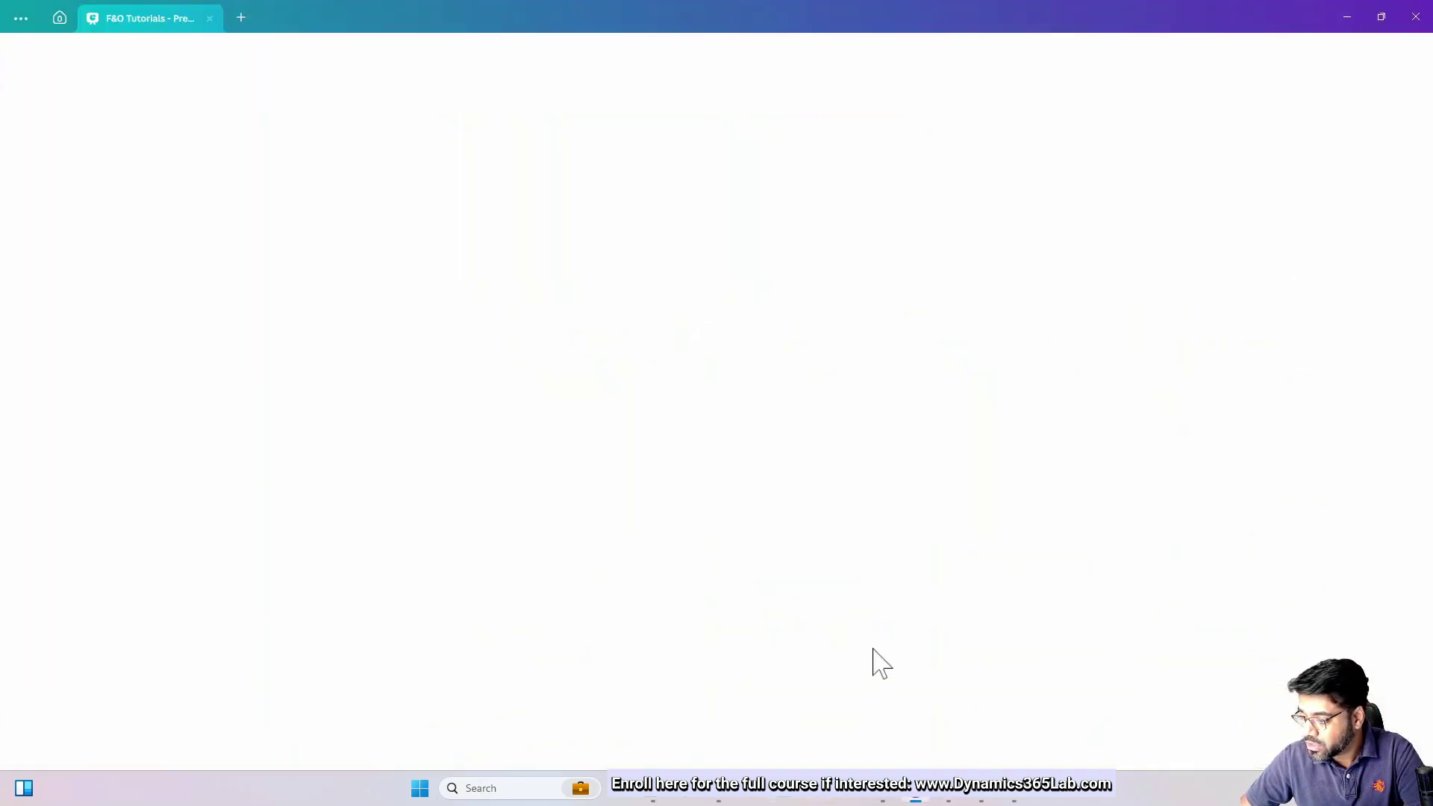
Step: Examine the price table with nearest .99 values on page 16 of the F&O Tutorials presentation
scroll(662, 474, "down", 4)
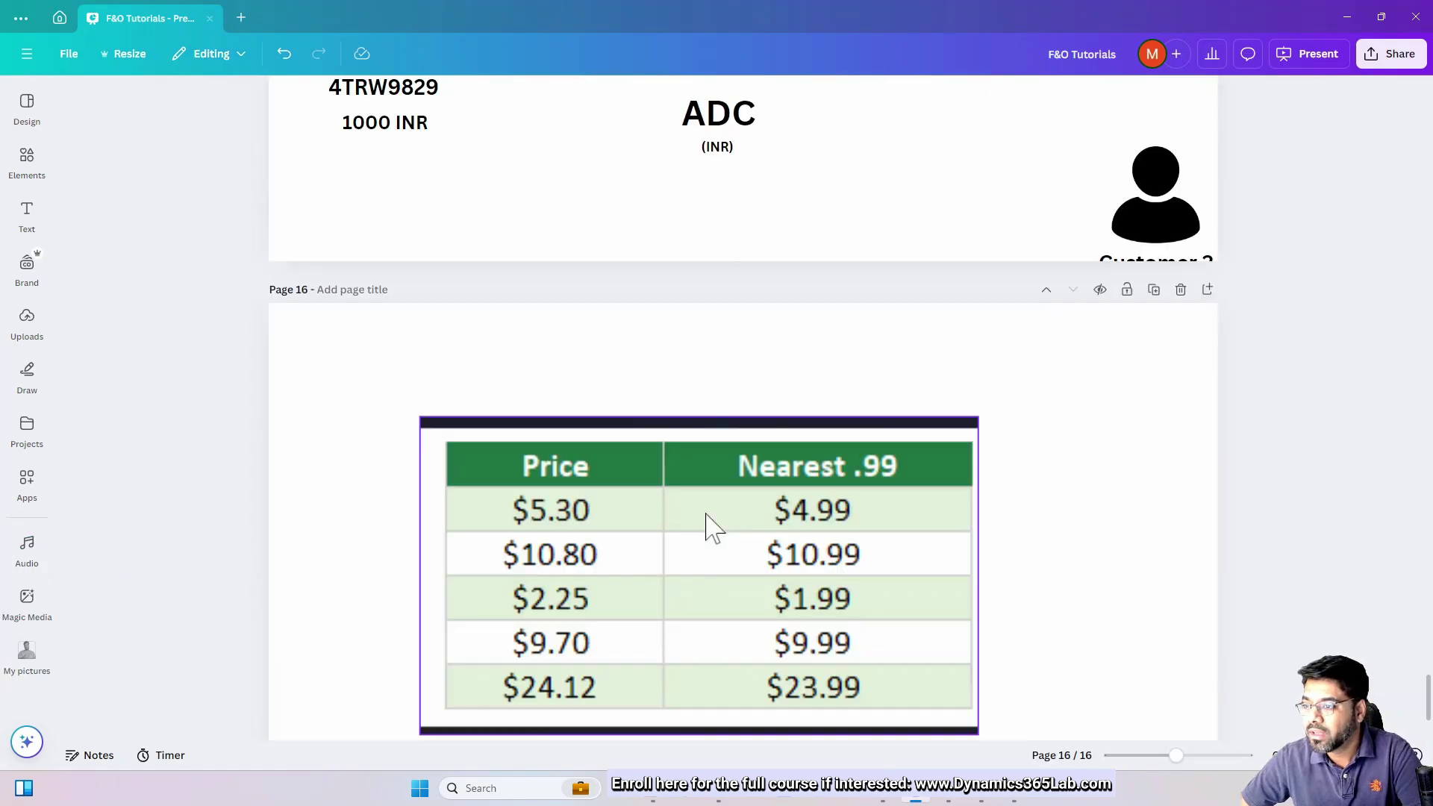
scroll(717, 541, "down", 2)
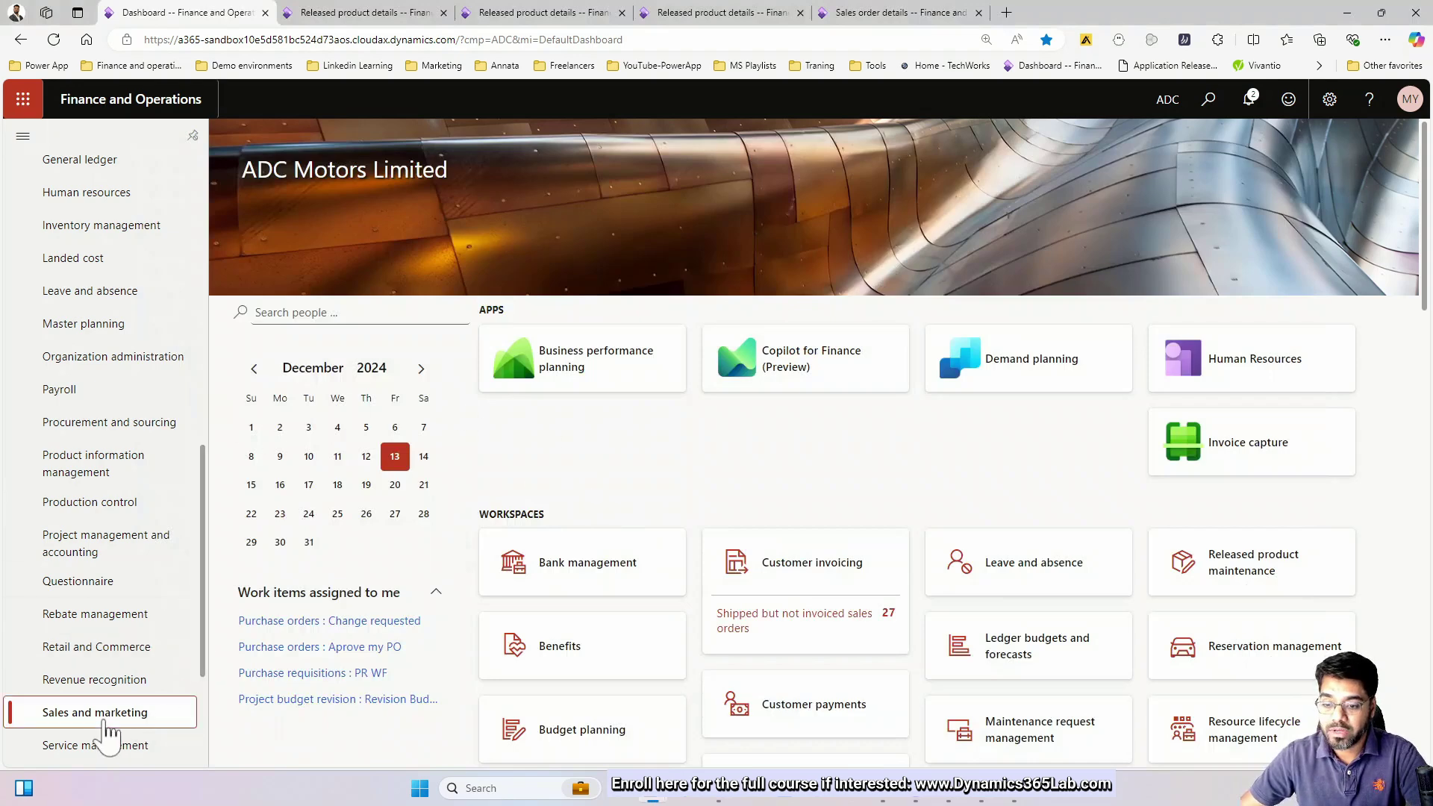
Step: Switch to Finance and Operations and open the Smart rounding setup for prices and discounts in Sales and marketing
left_click(107, 721)
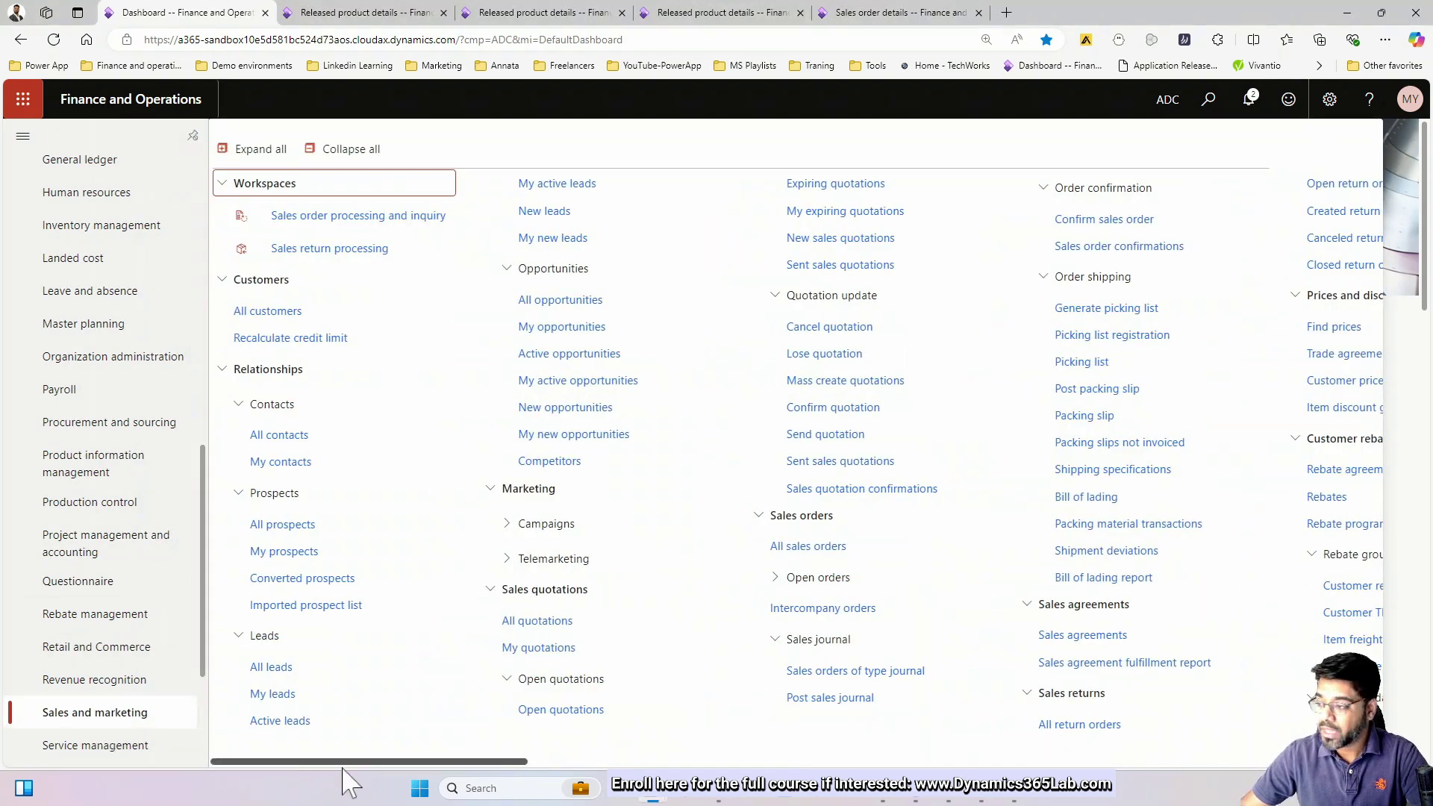
left_click(1039, 762)
left_click(1149, 761)
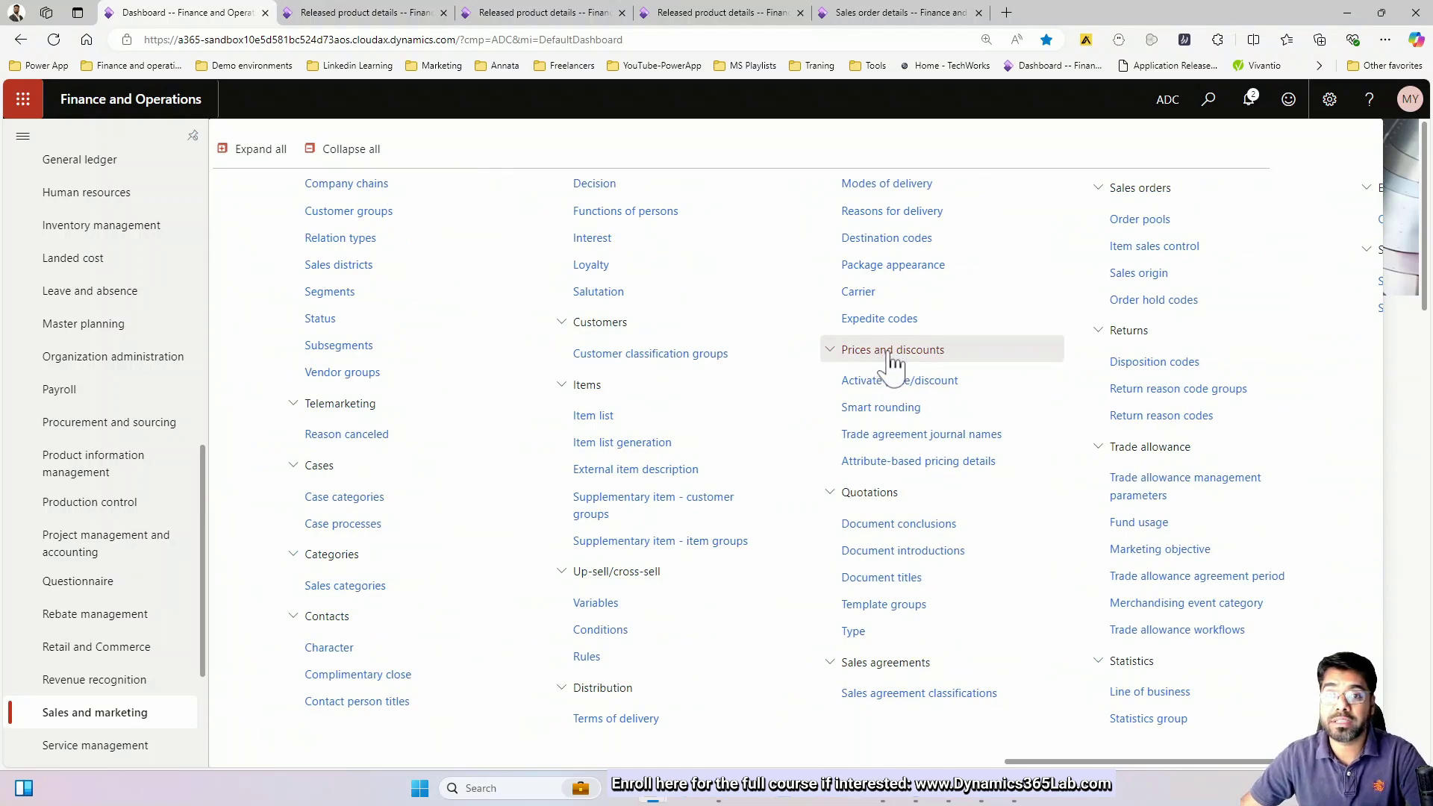
left_click(871, 407)
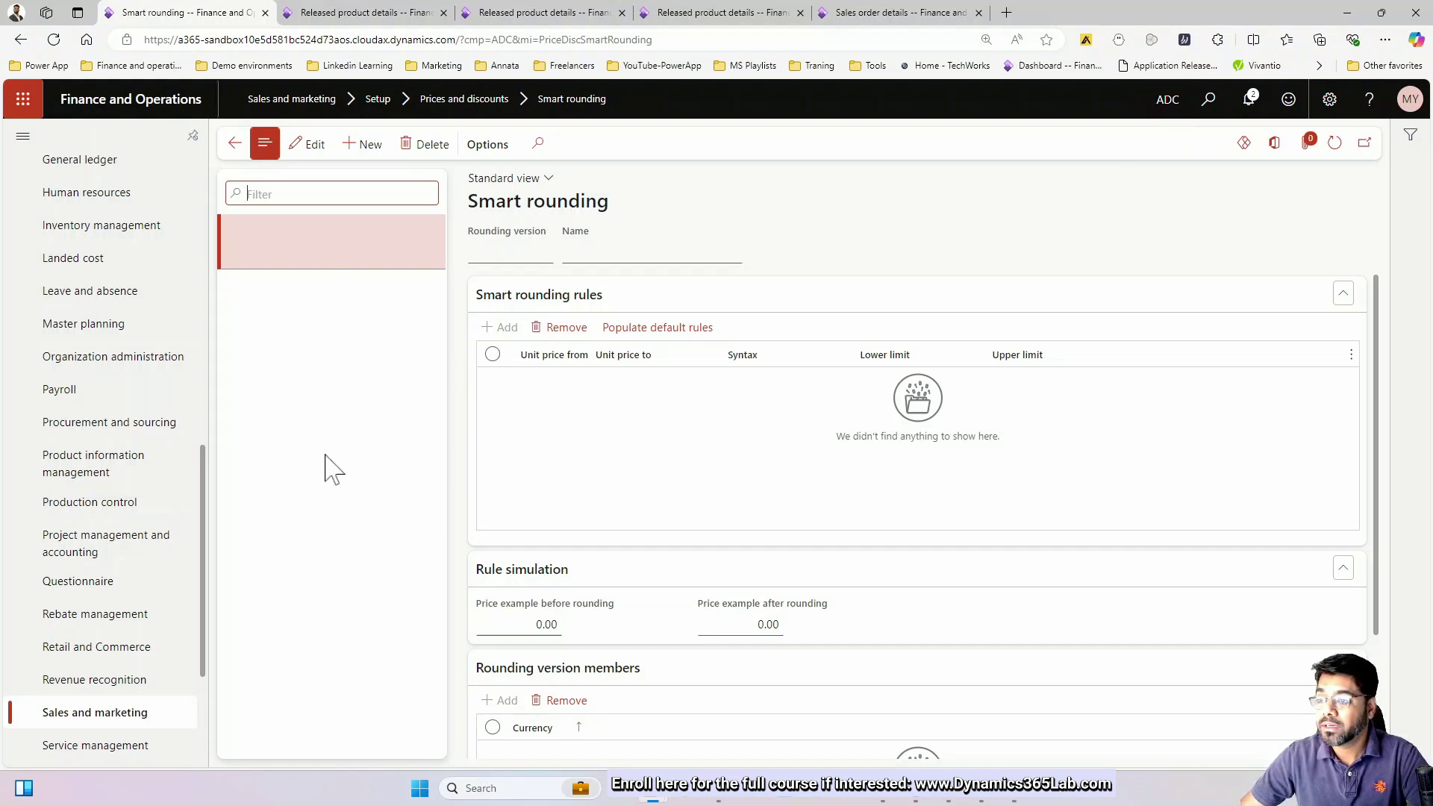
Step: Populate the default smart rounding rules and put the NinetyNine rounding version into edit mode
left_click(671, 329)
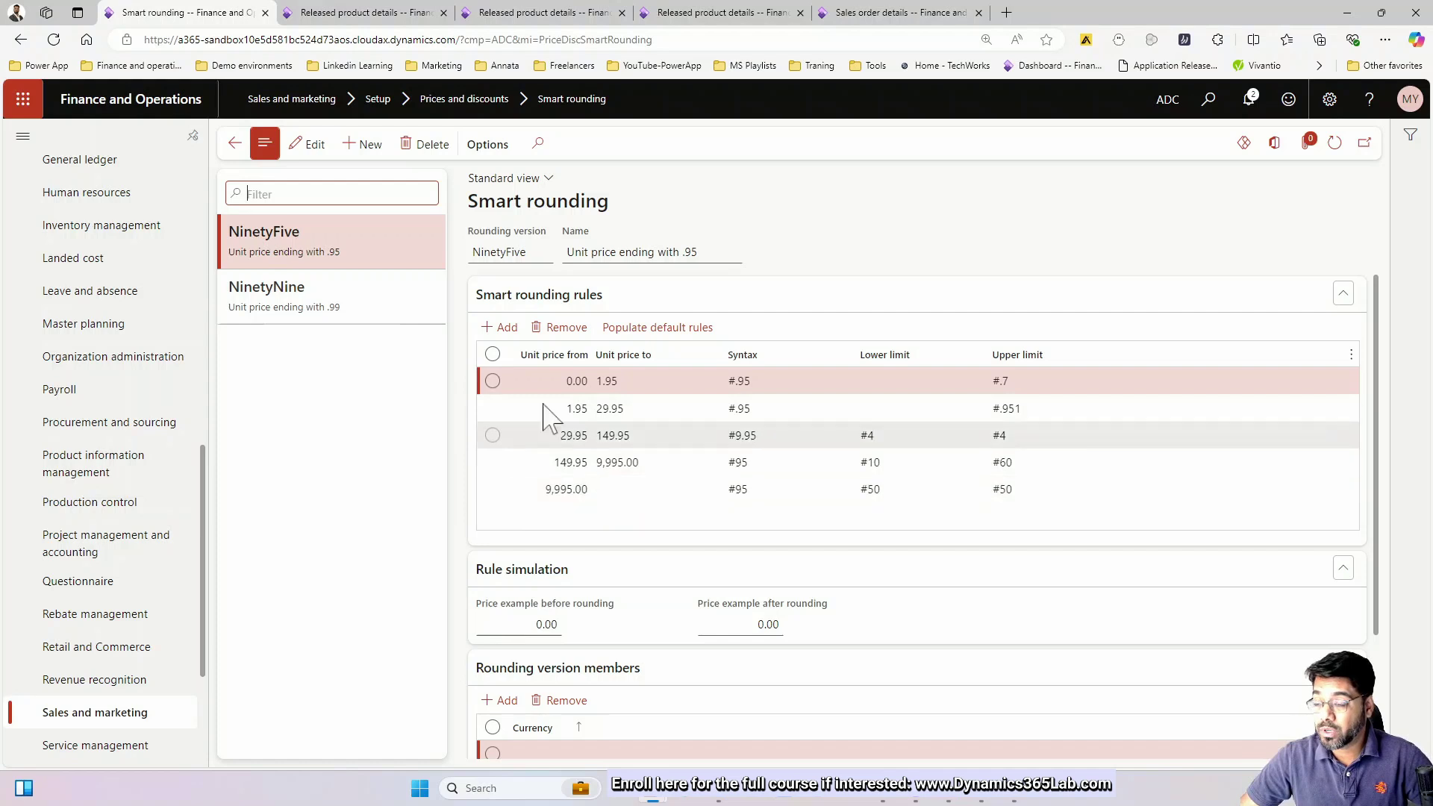
left_click(326, 302)
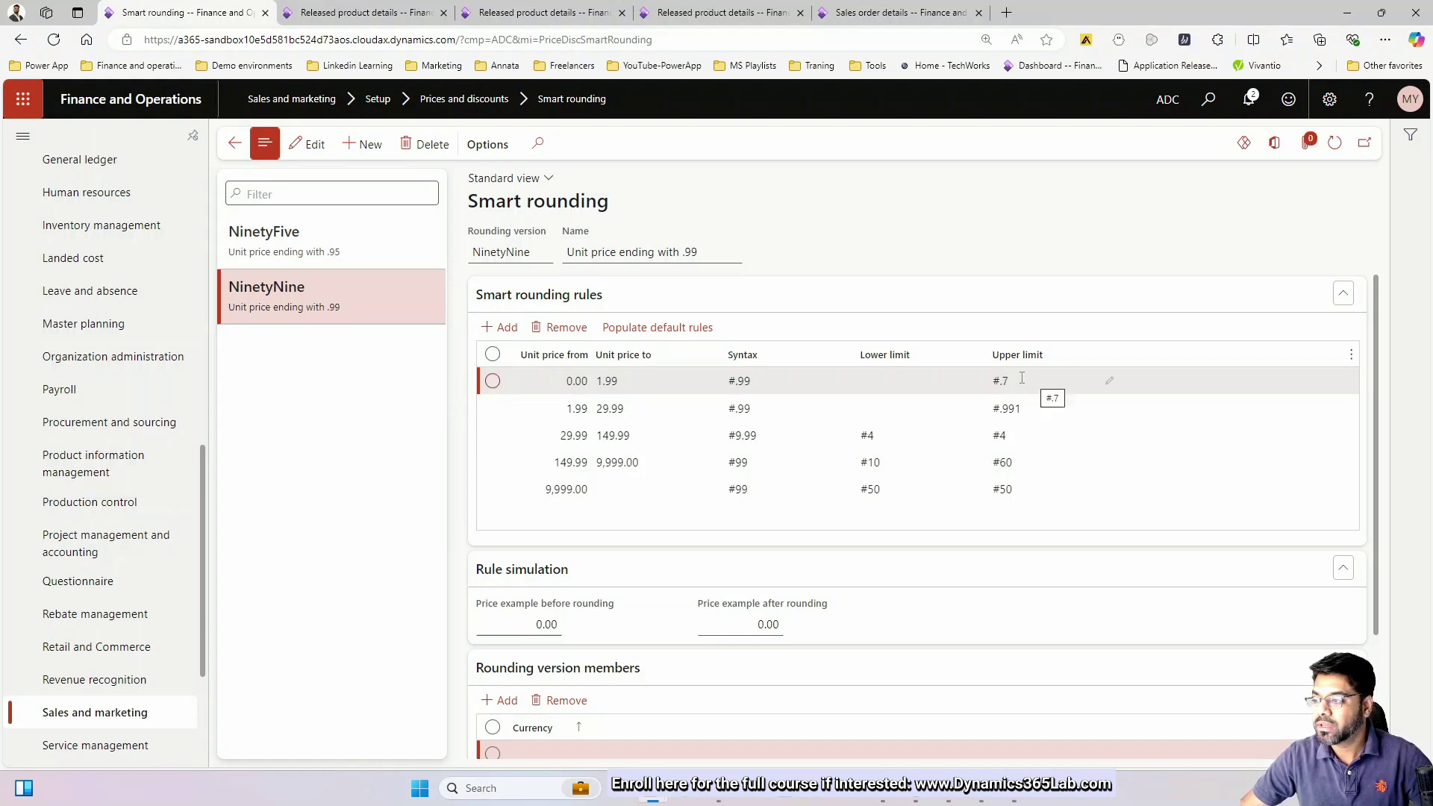
left_click(541, 624)
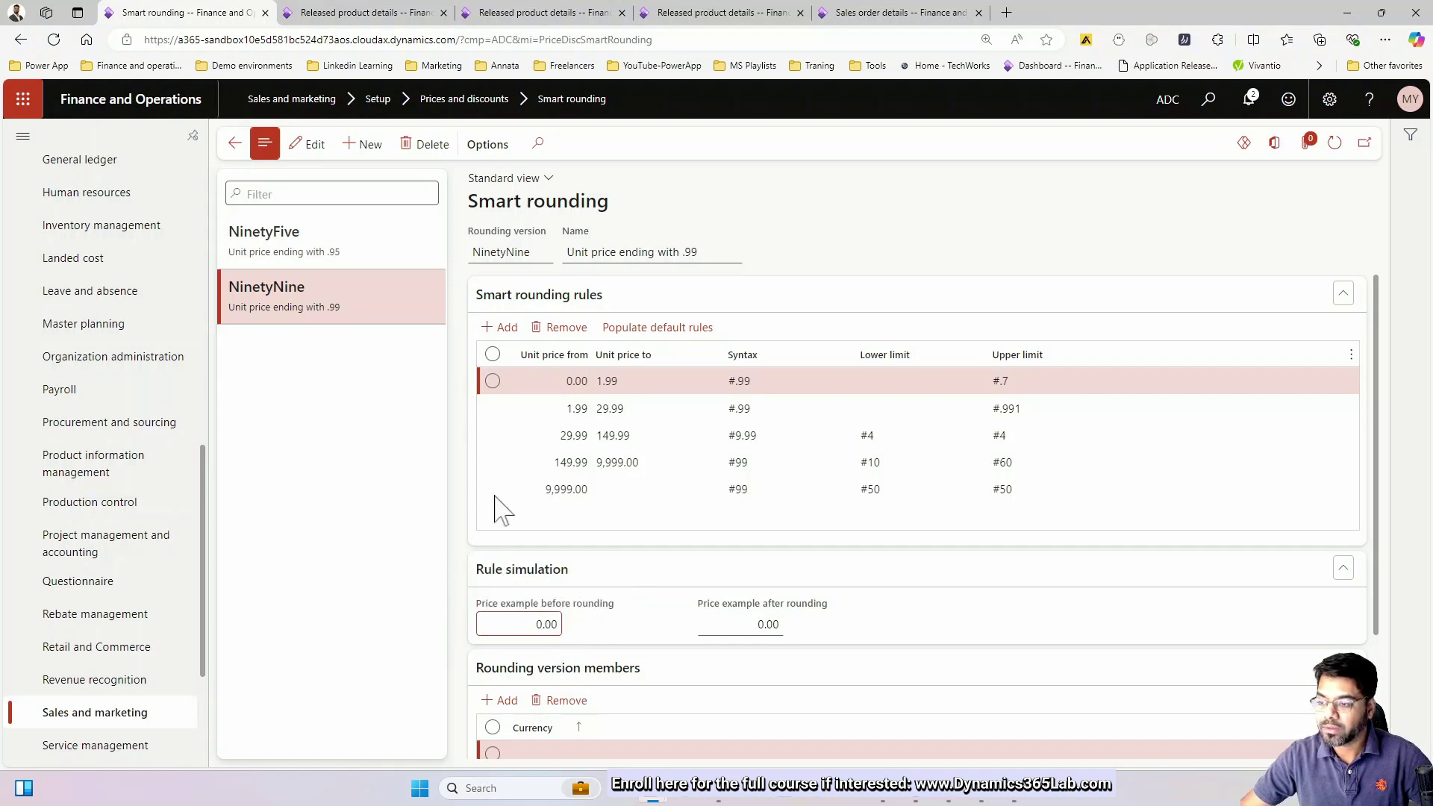
left_click(307, 149)
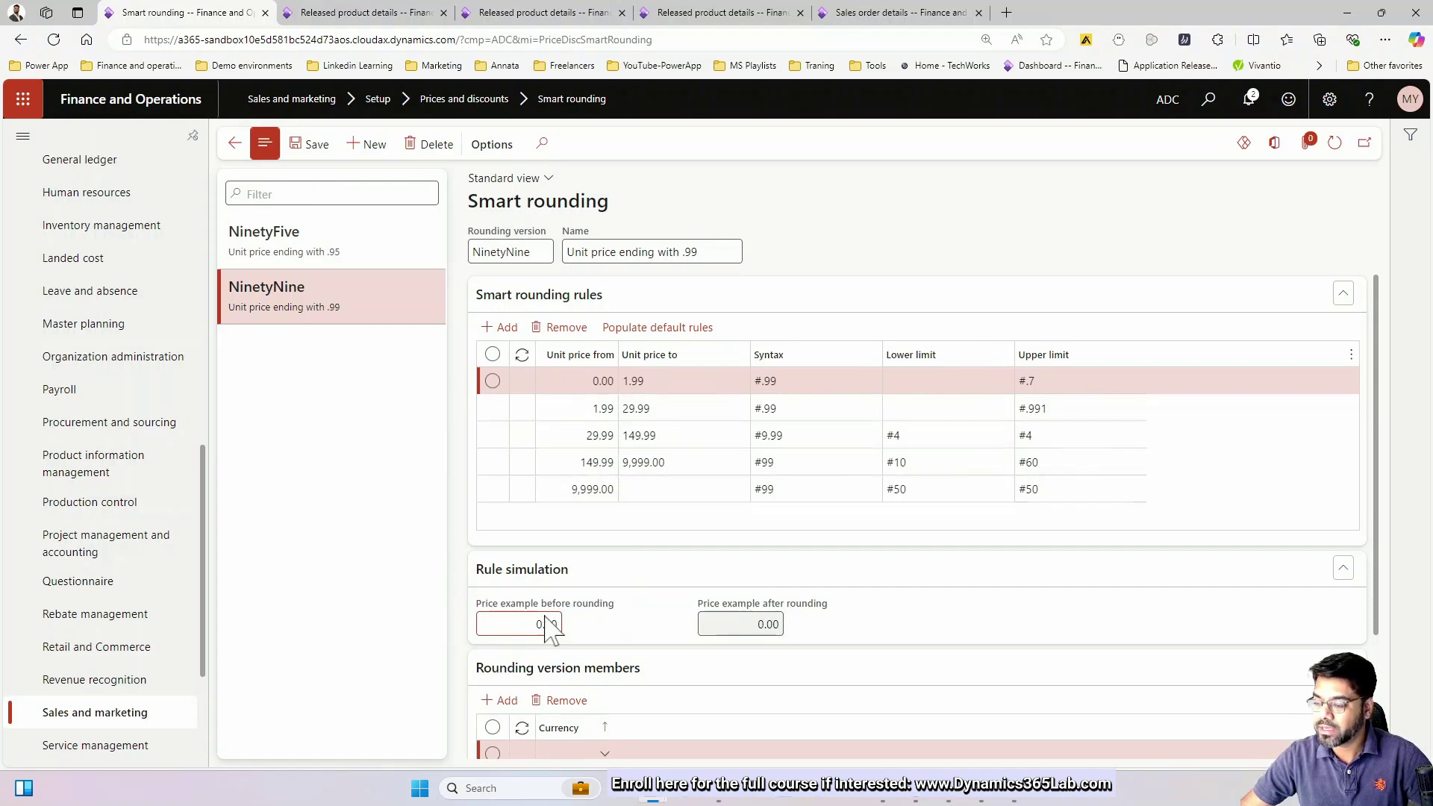
Step: Simulate the NinetyNine rules with example prices before rounding of 1.00, 1.70, 1.80 and 1.60
type("1")
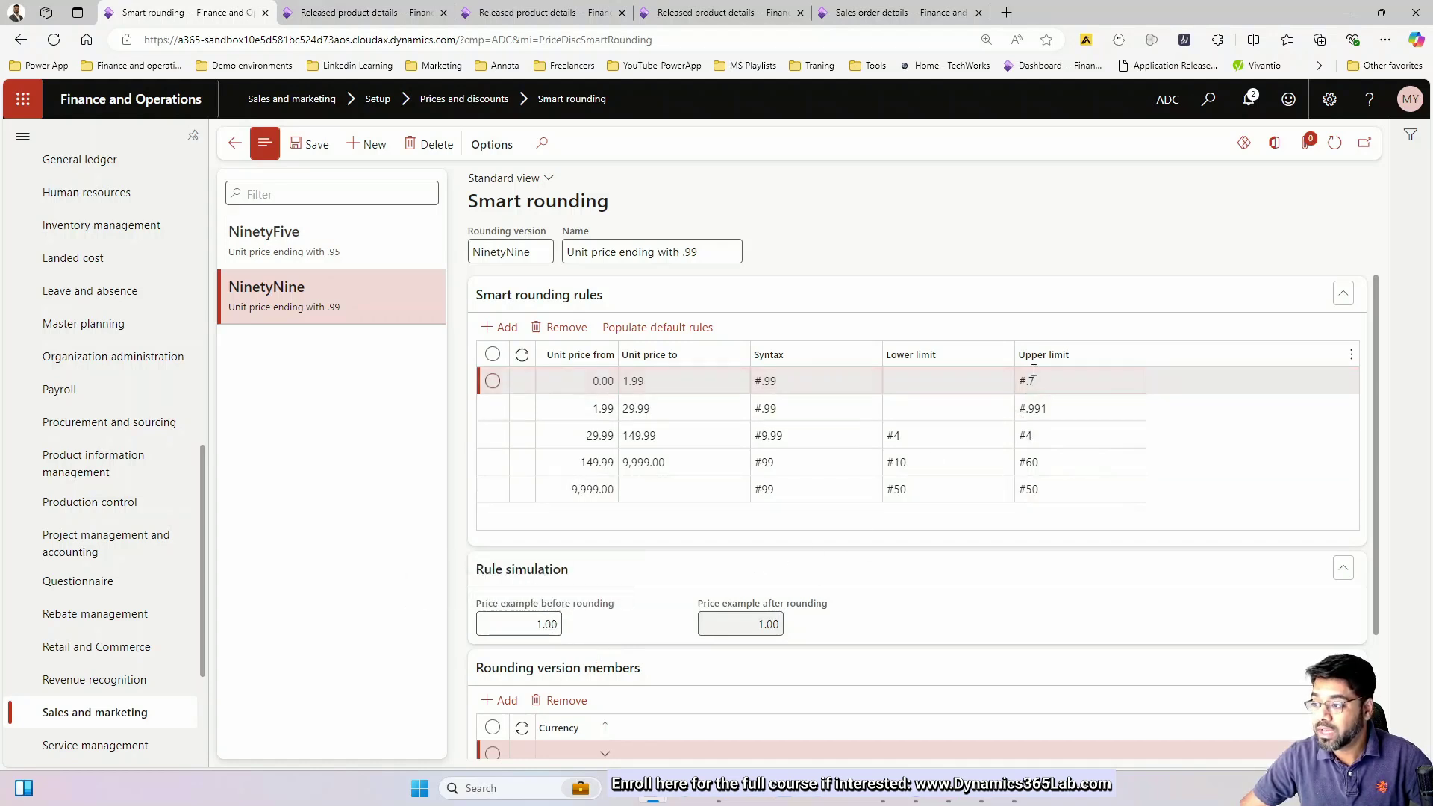
left_click(554, 626)
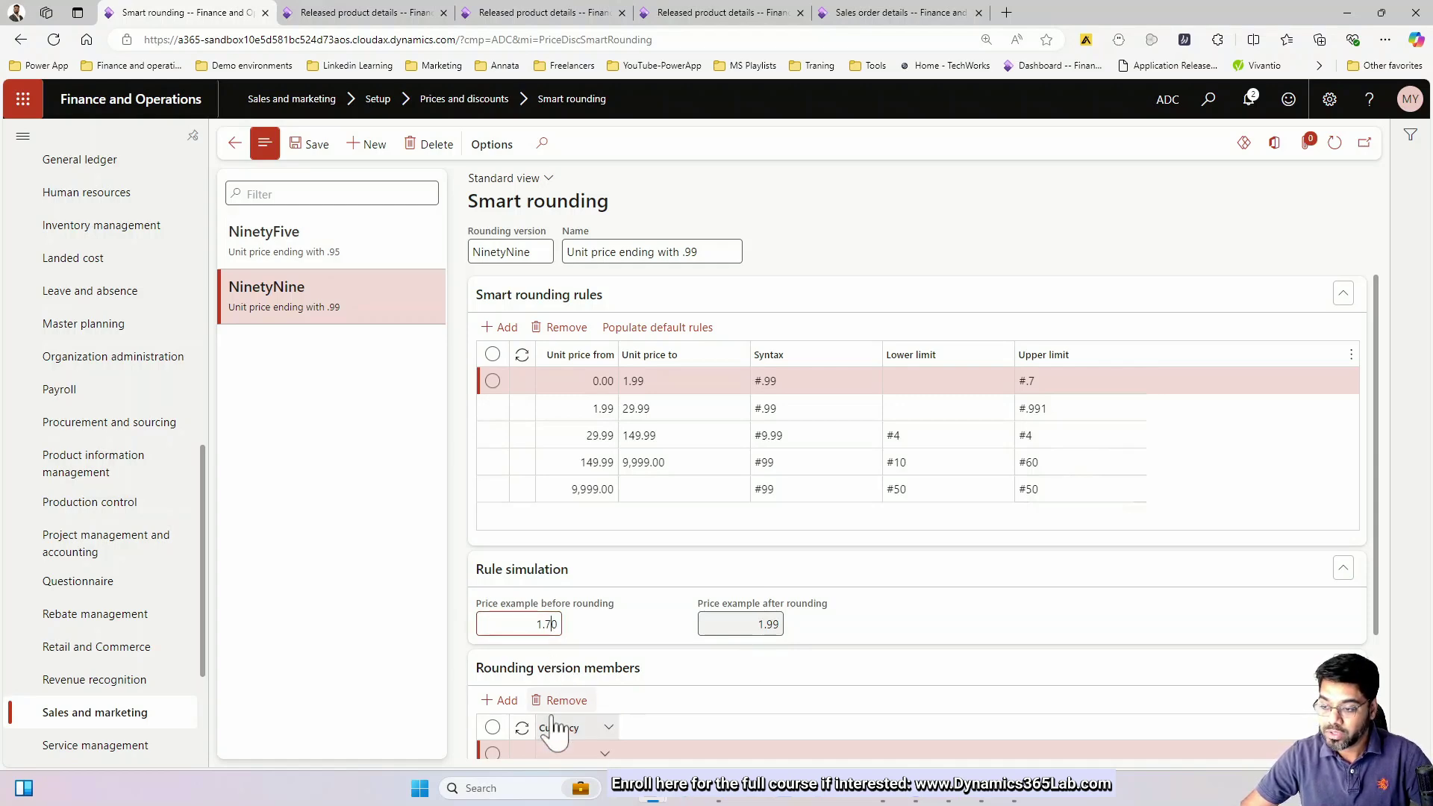
key("BackSpace")
type("8")
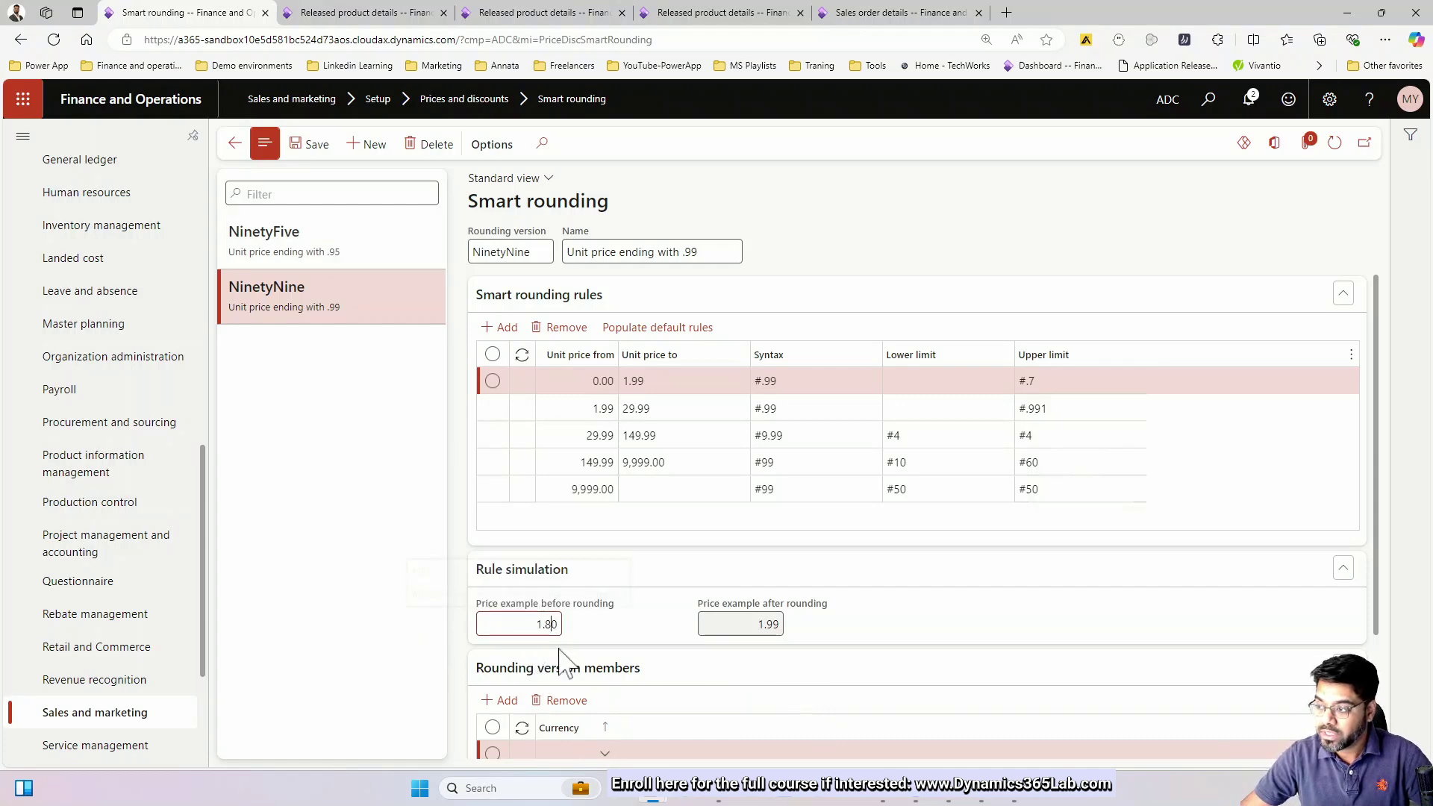
key("BackSpace")
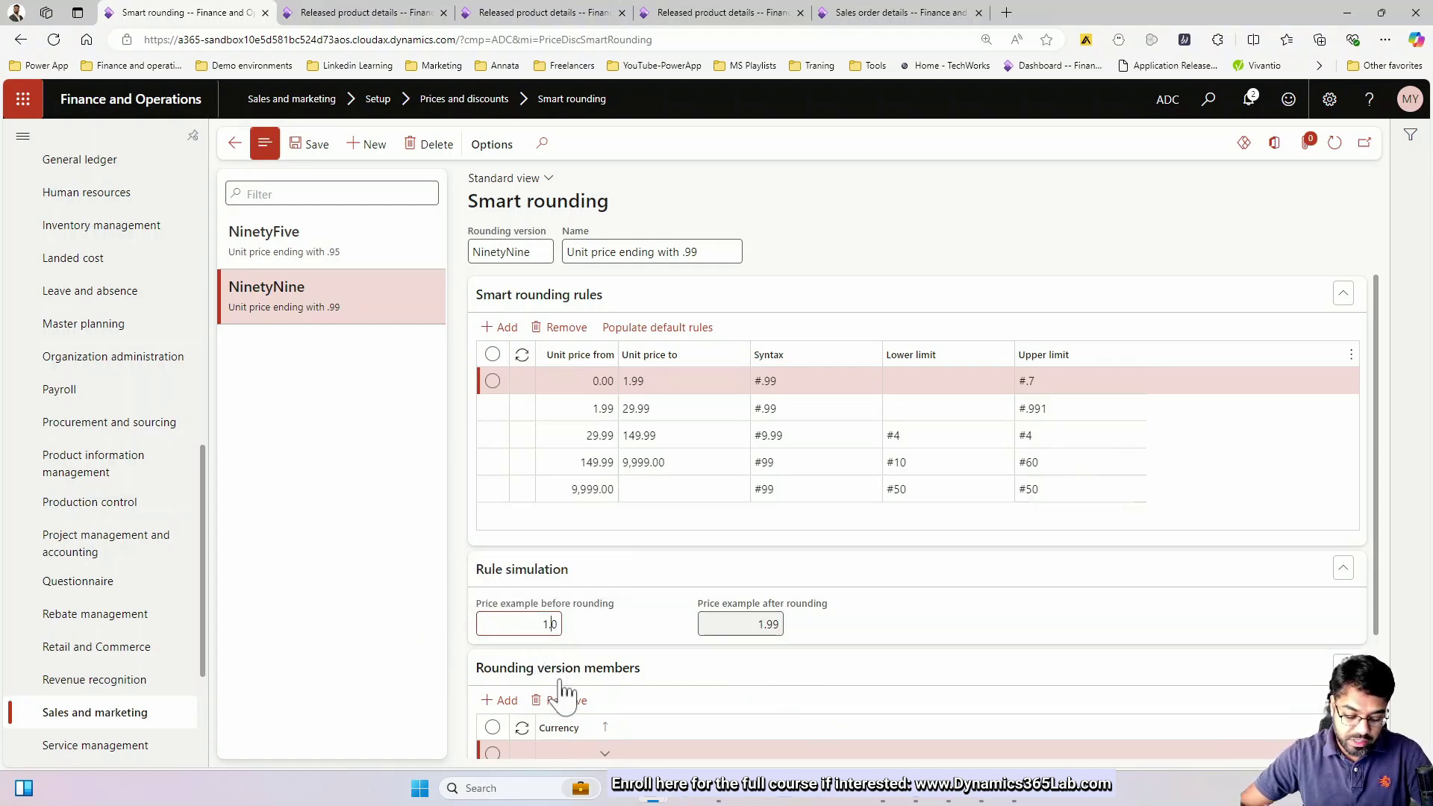
type("6")
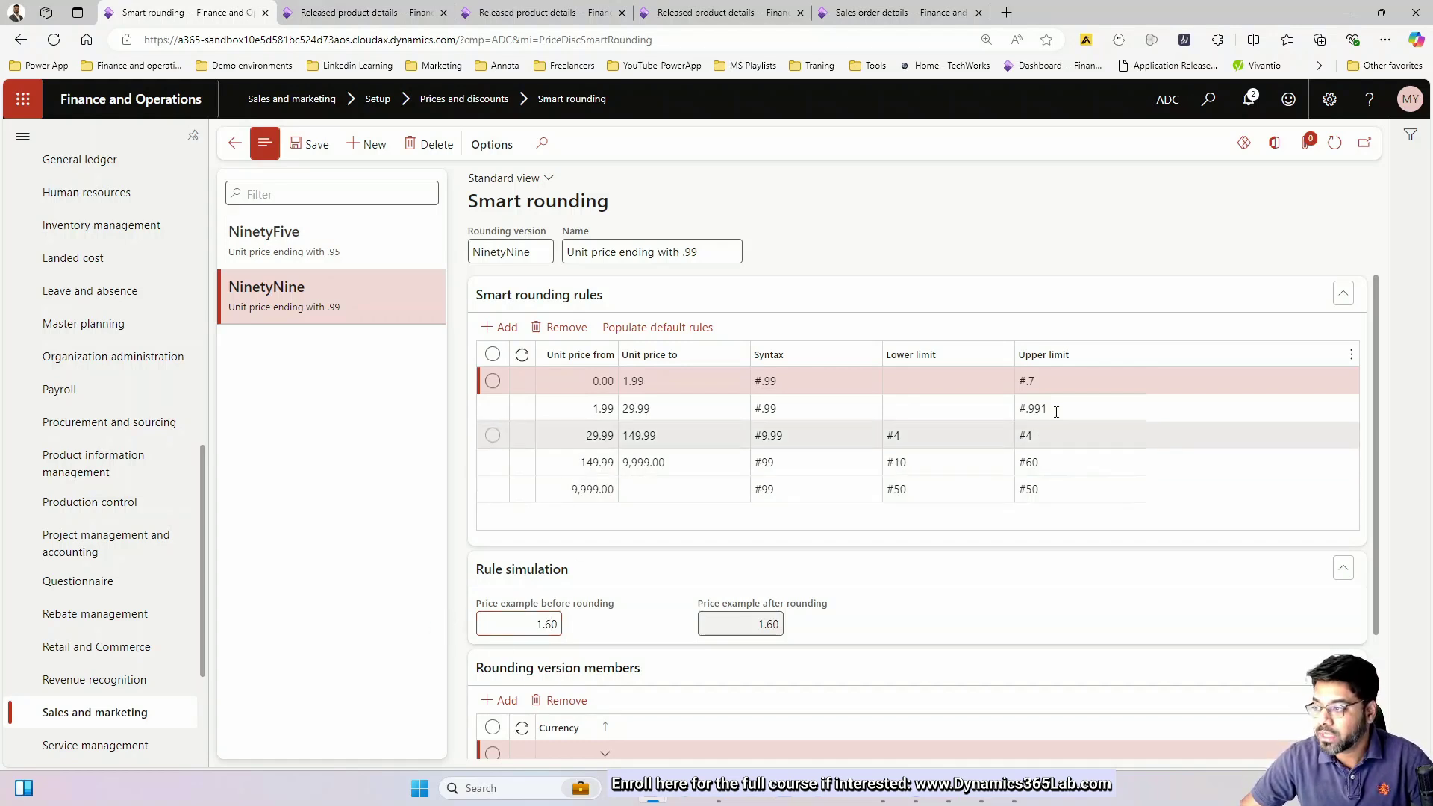
Step: Simulate rounding for an example price of 0.70, and select the rule for unit prices from 1.99 to 29.99
left_click(543, 624)
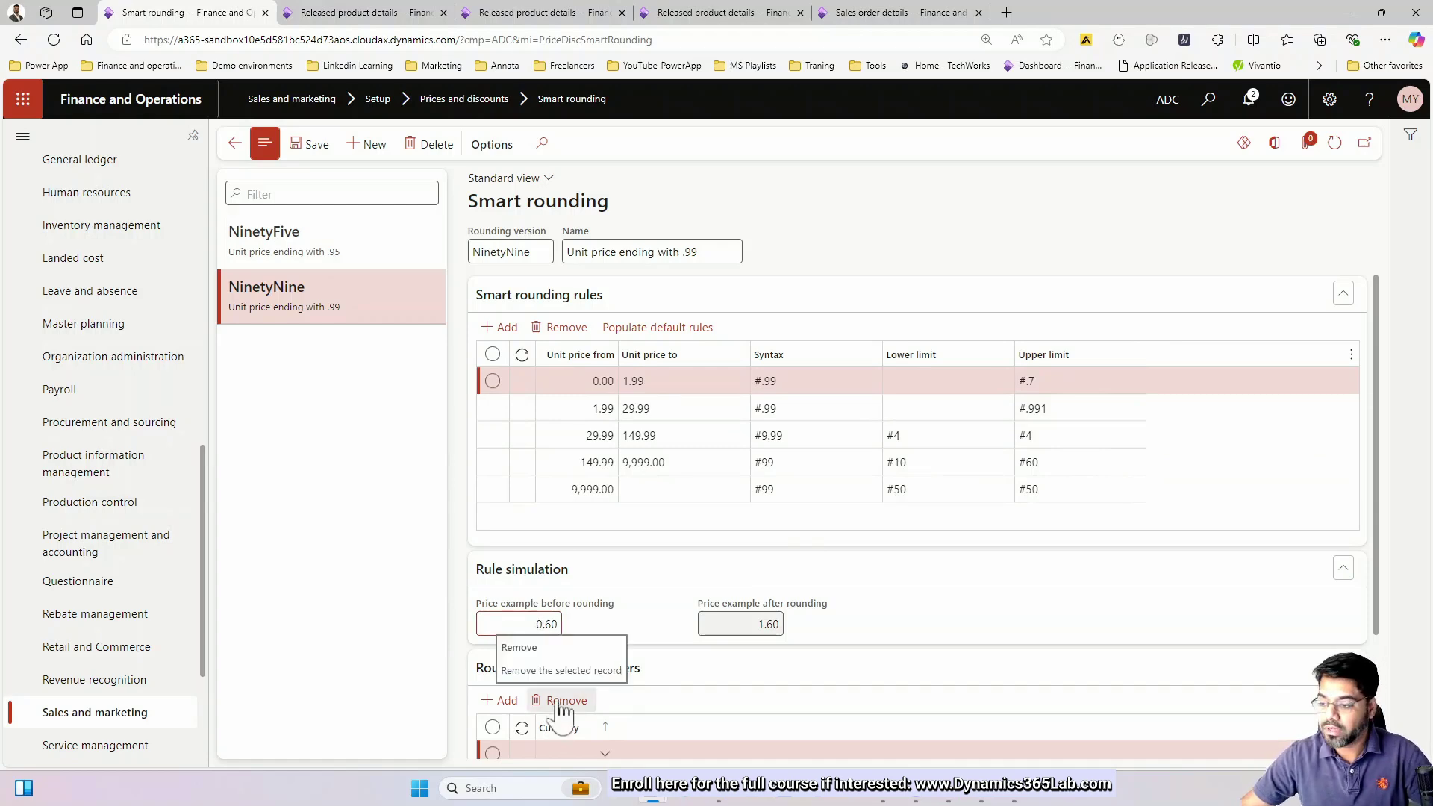
key("BackSpace")
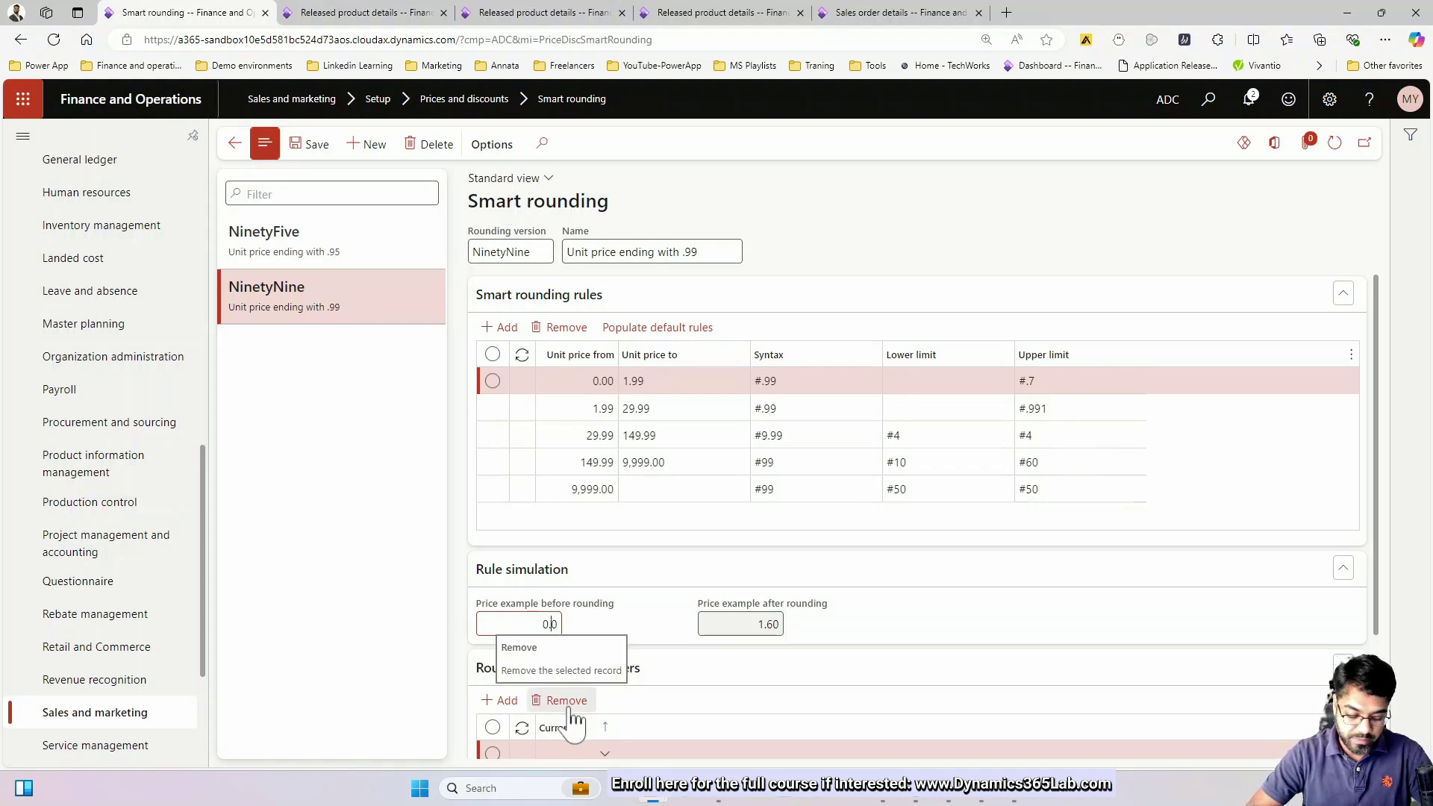
type("7")
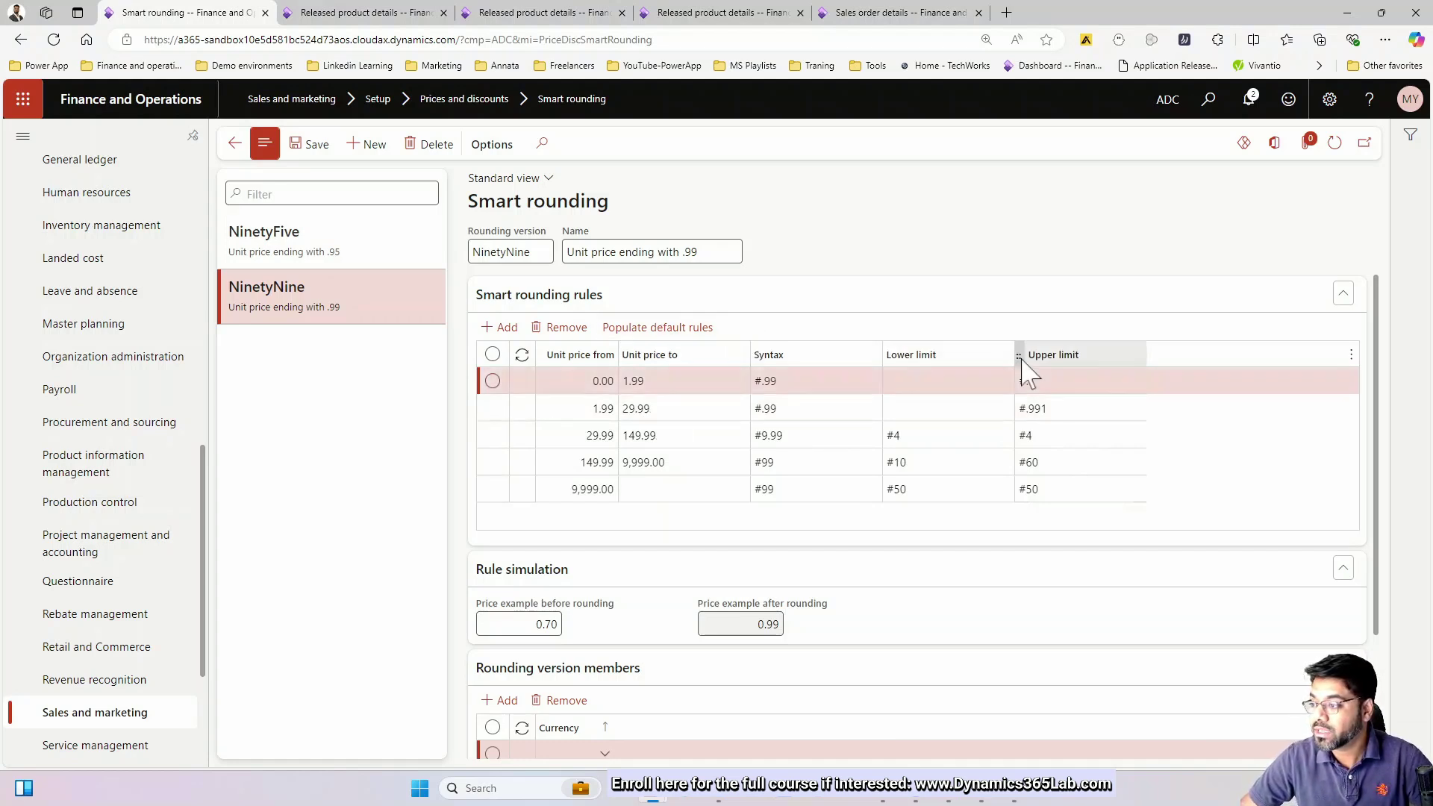
left_click(680, 410)
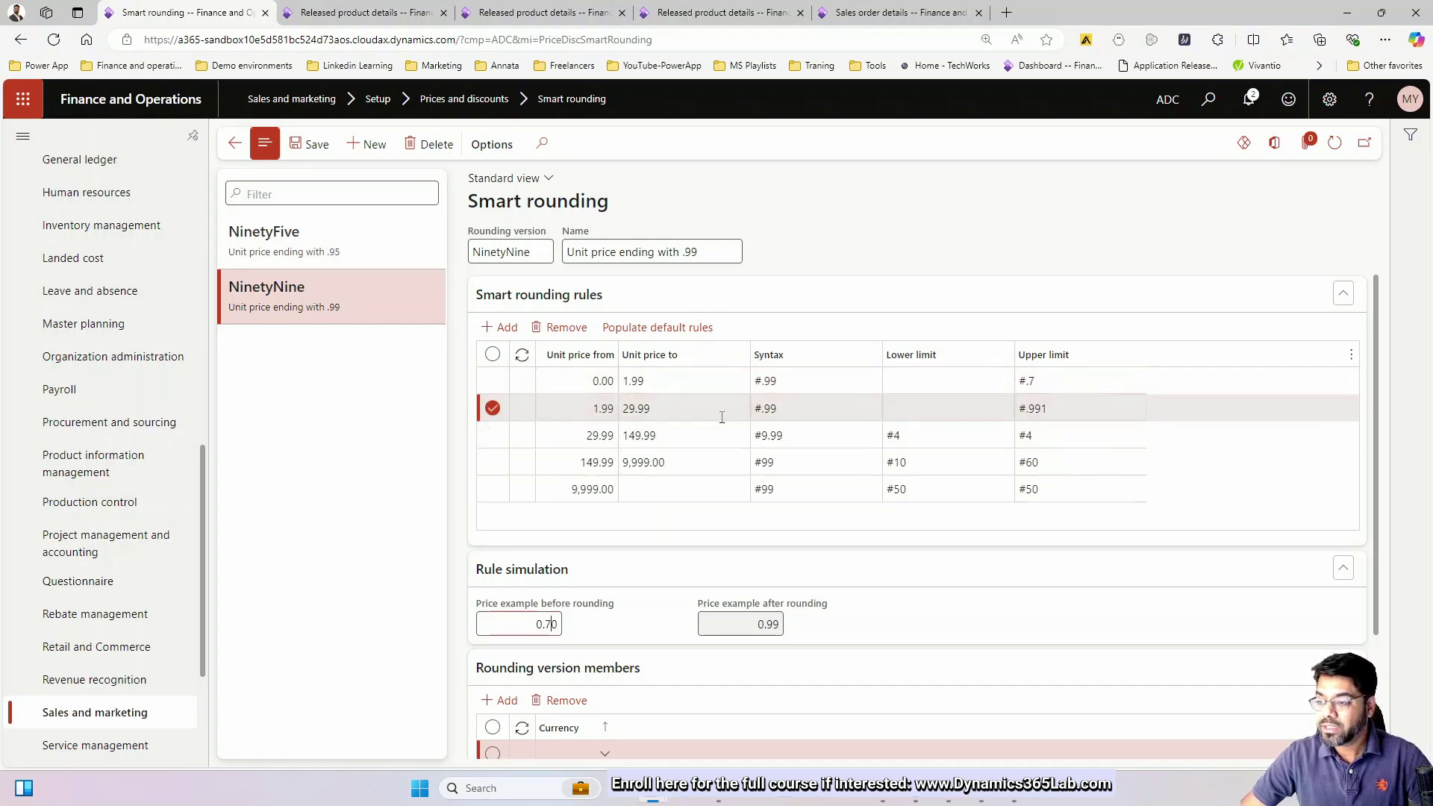
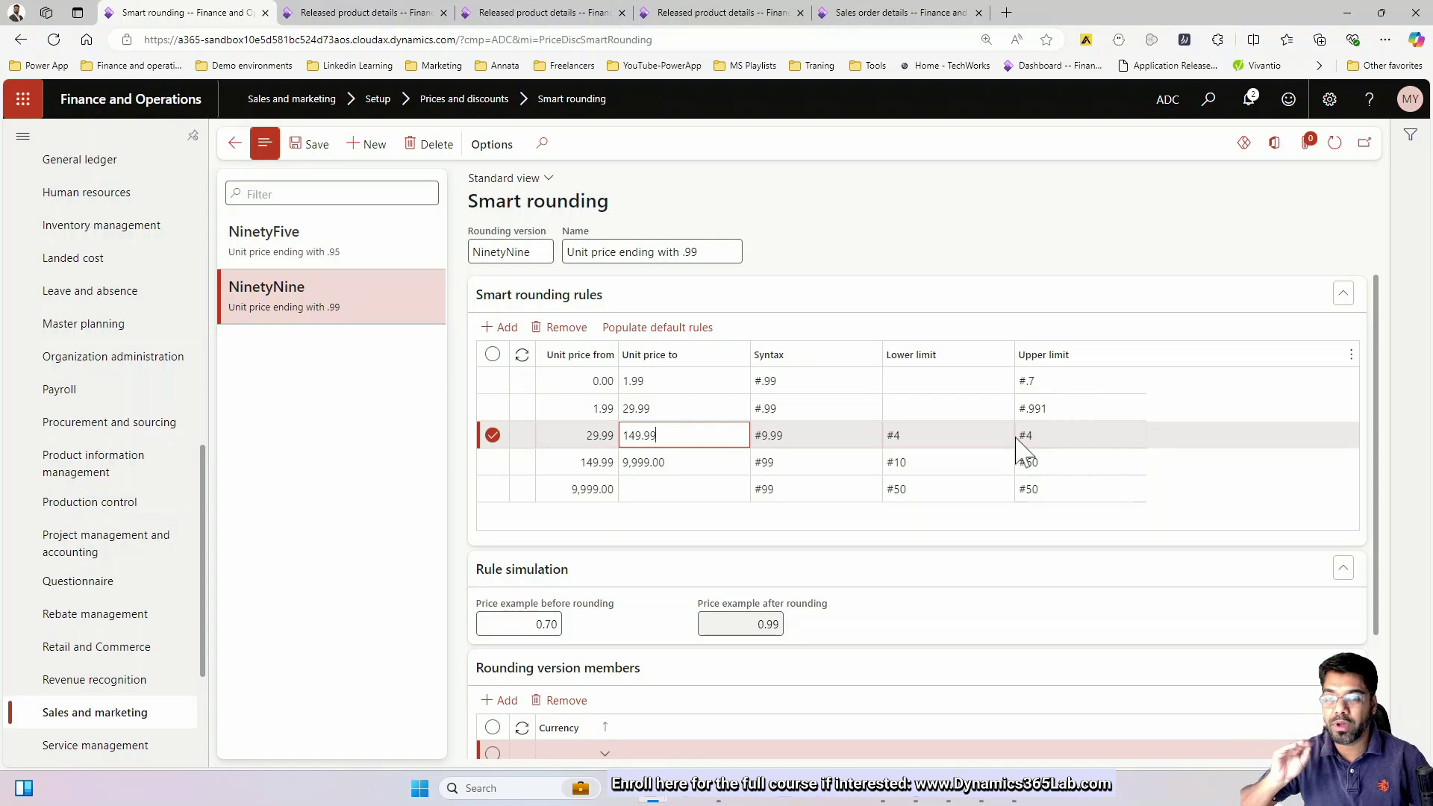
Step: Simulate the NinetyNine rules with an example price of 36.00 to test the 29.99 to 149.99 range
left_click(489, 624)
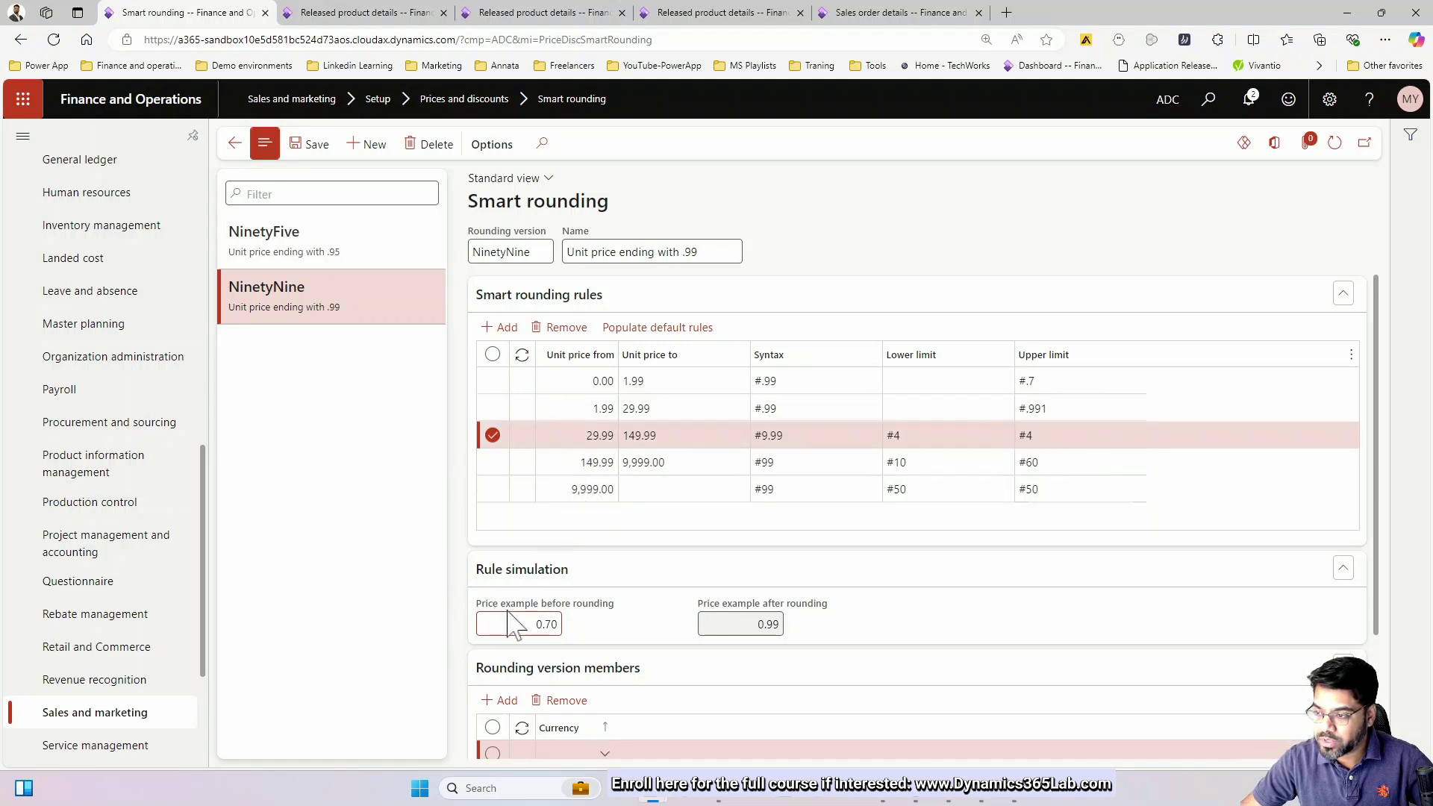
double_click(560, 623)
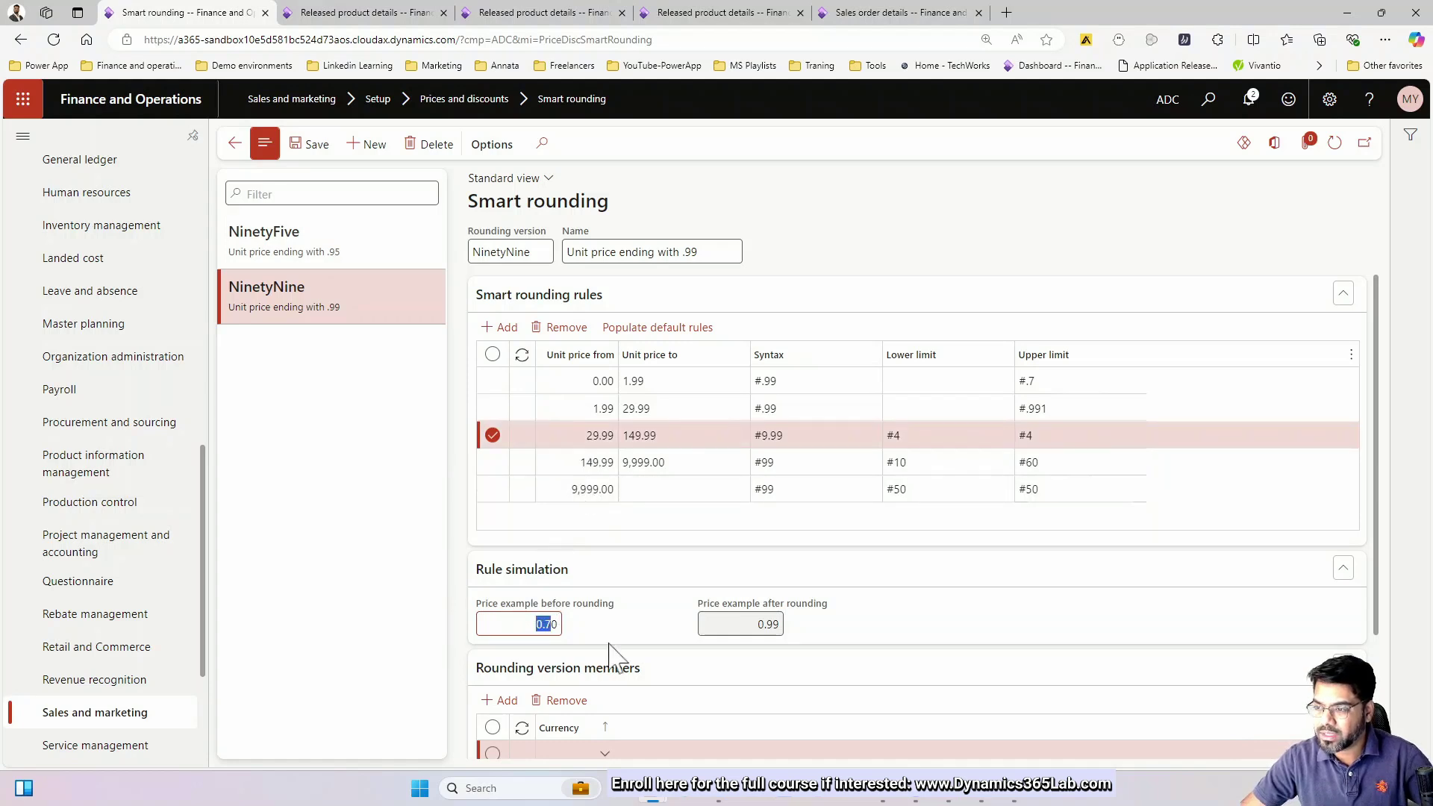
type("0")
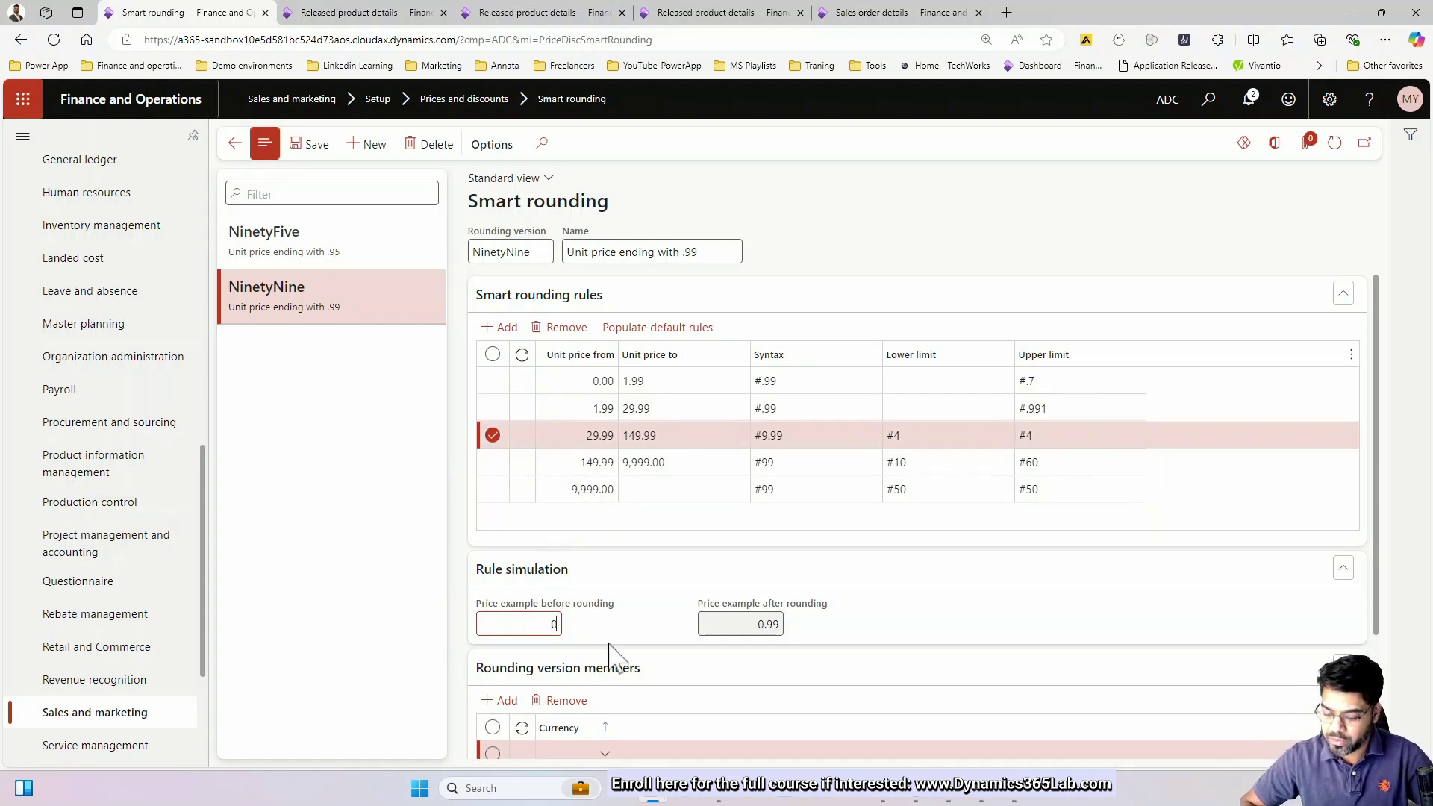
key("BackSpace")
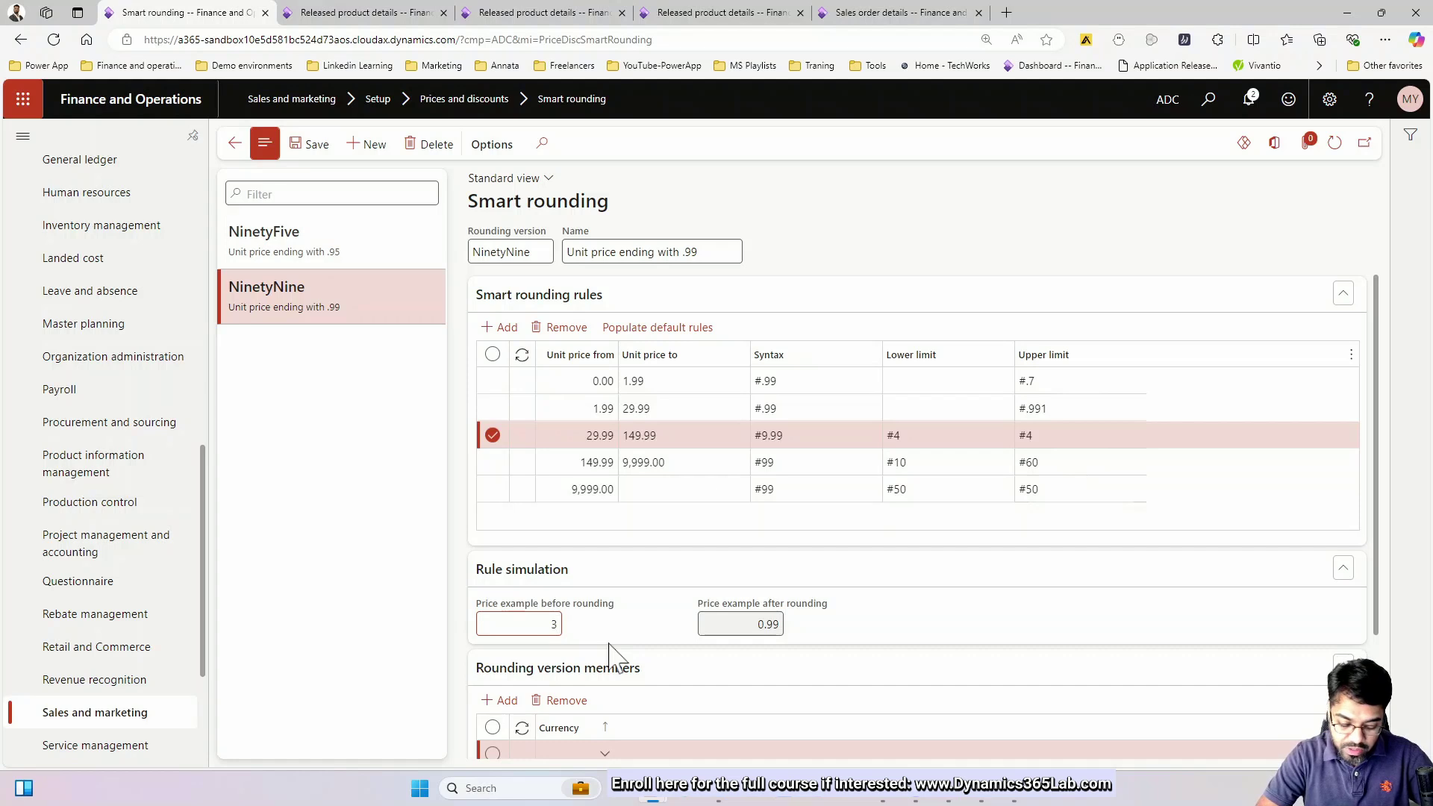
type("6")
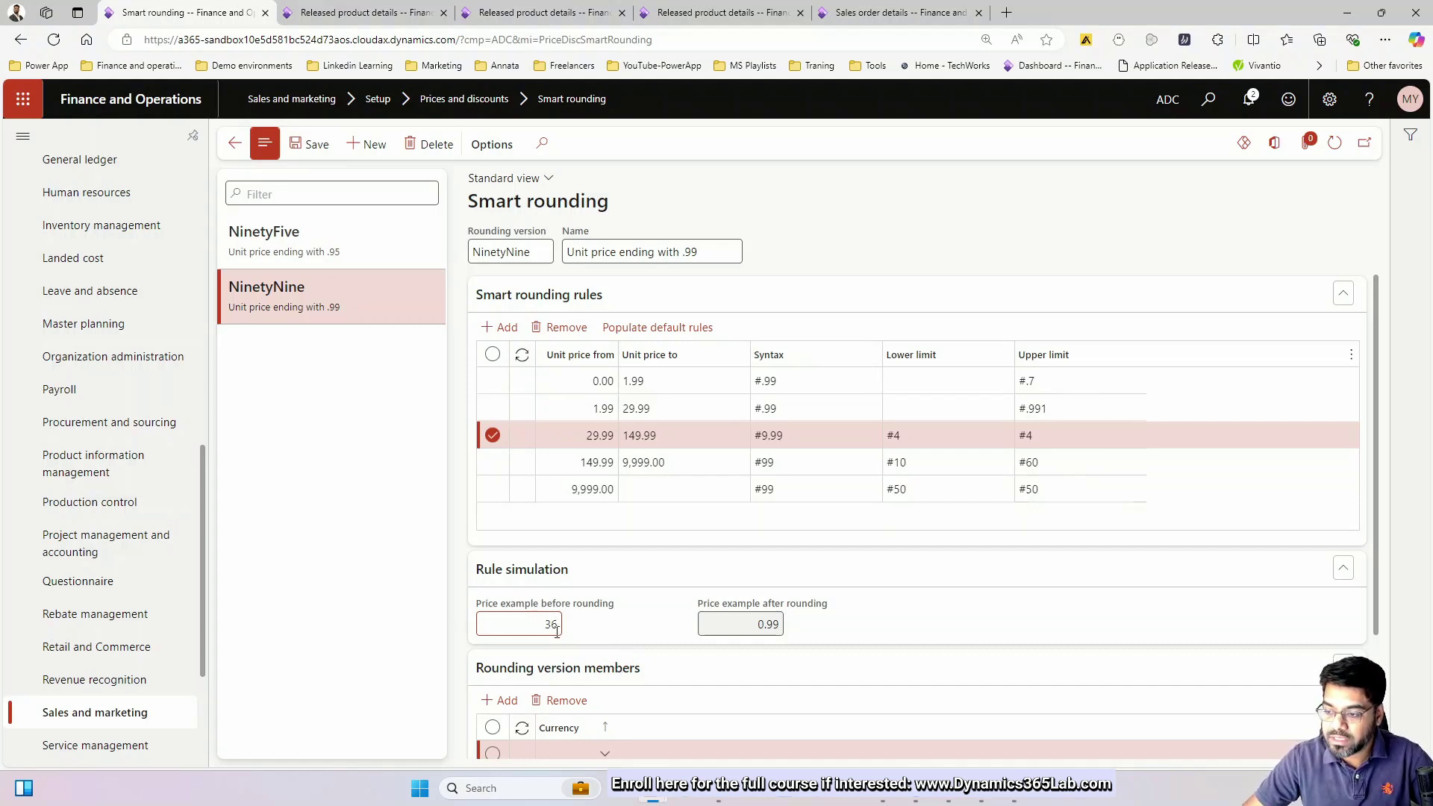
left_click(898, 636)
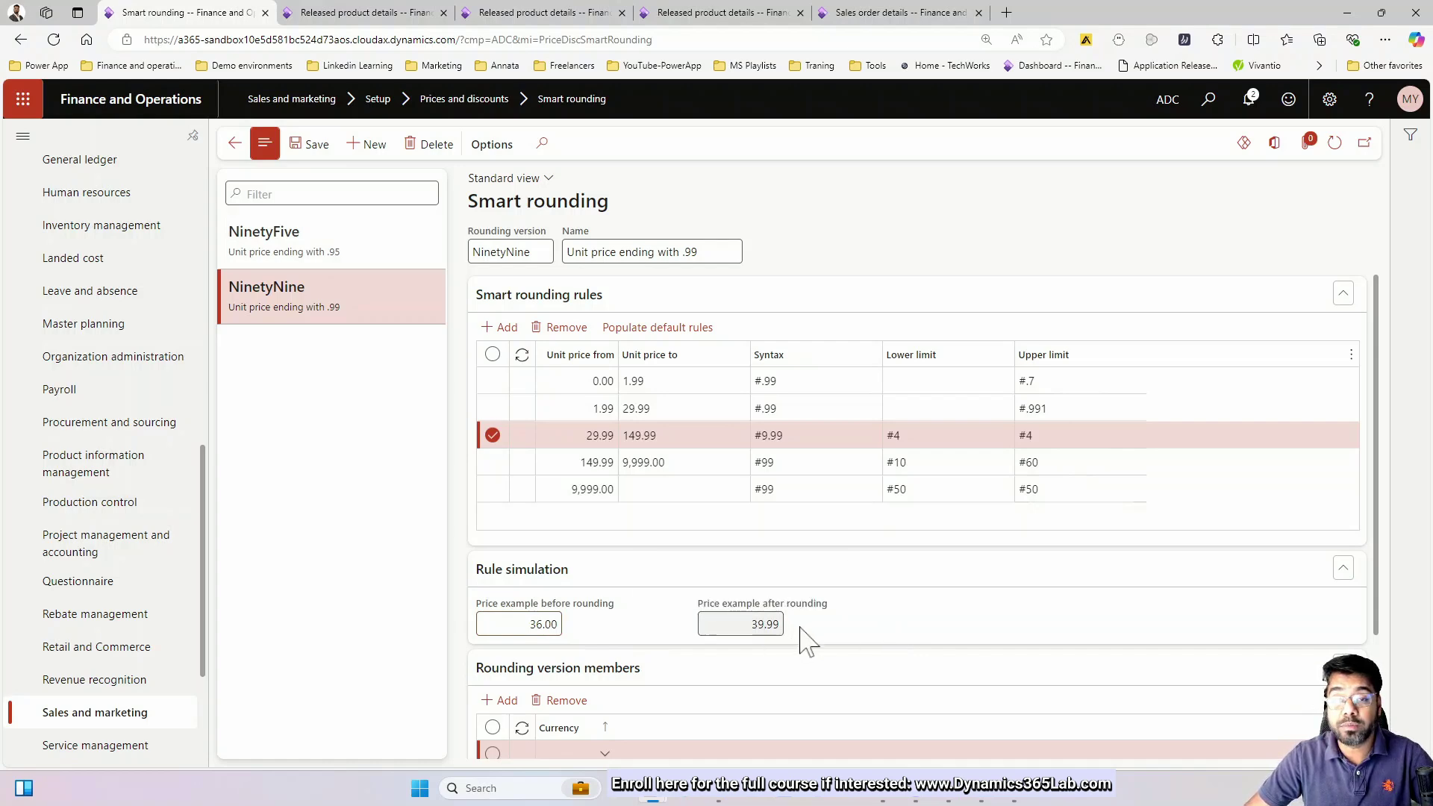
left_click_drag(756, 624, 791, 628)
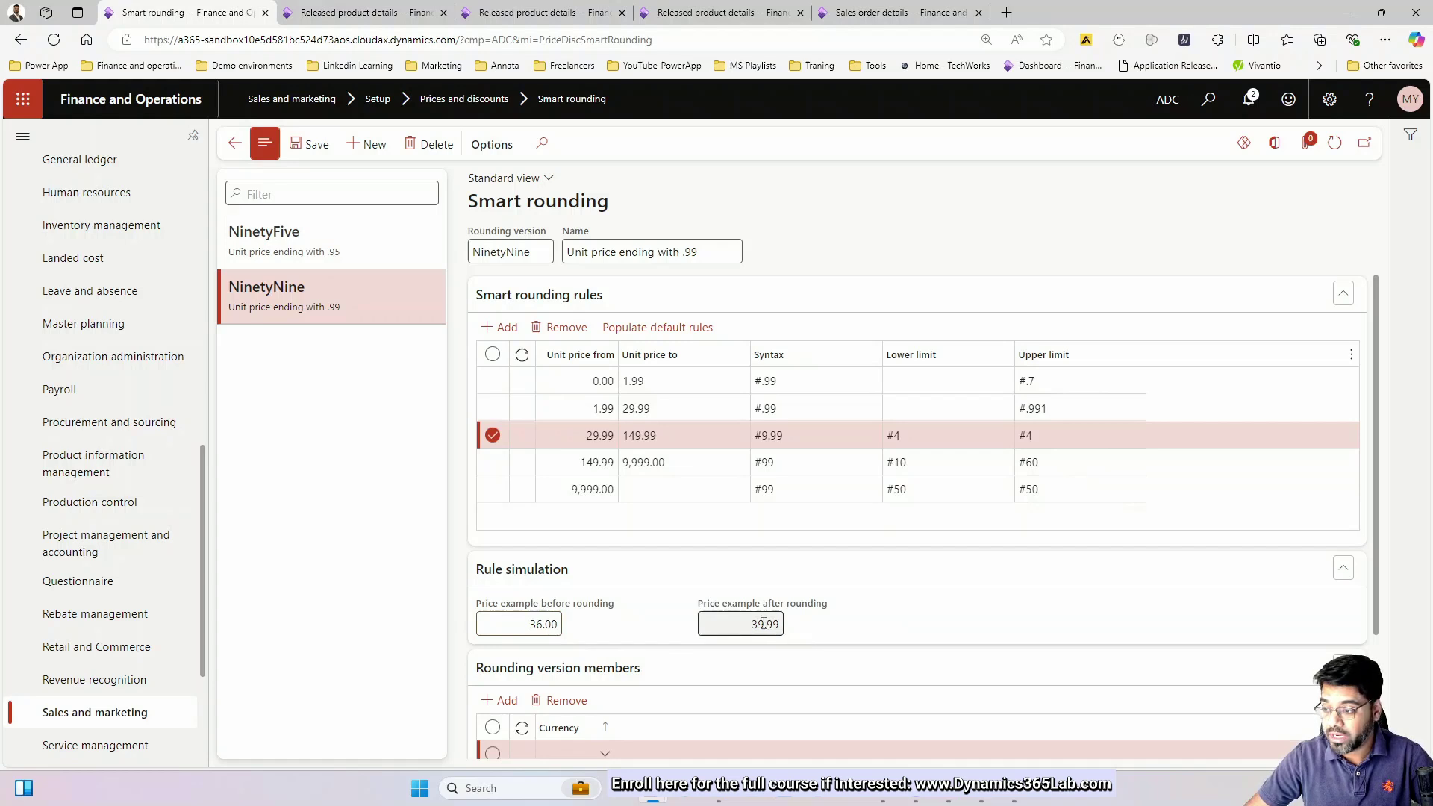
left_click(575, 648)
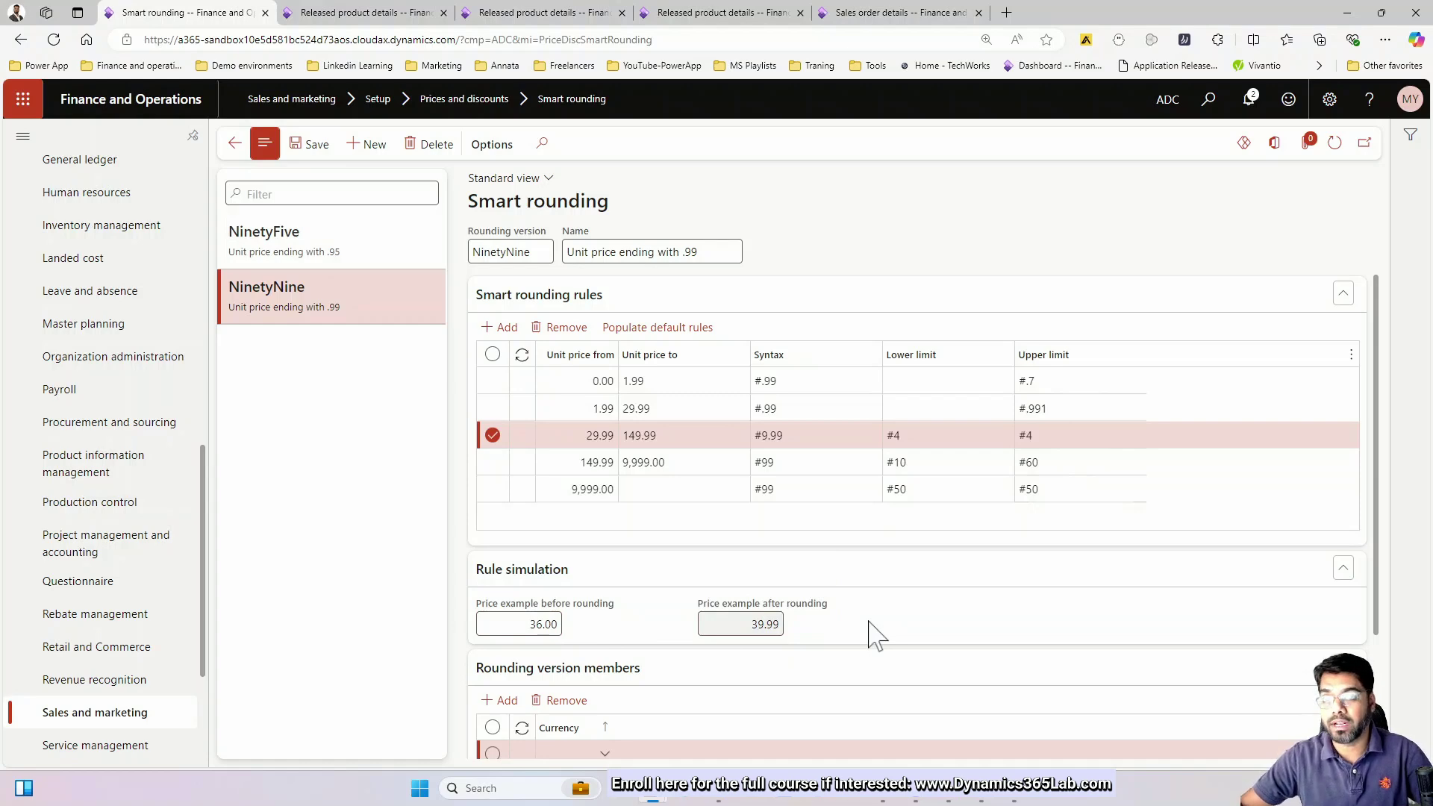
Step: Run the rule simulation for example prices of 32.00 and 35.00 to compare both sides of the rounding limit
left_click(533, 627)
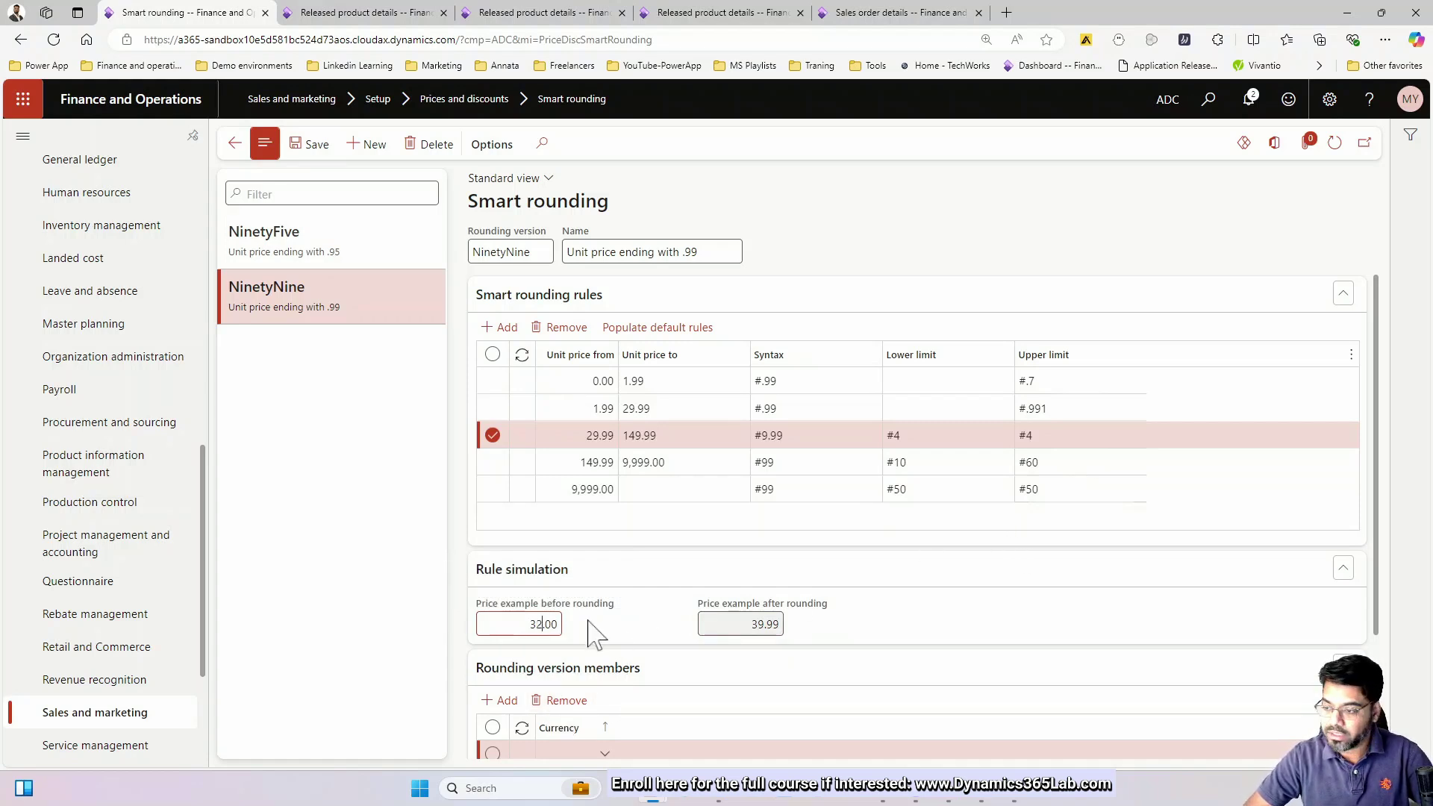
left_click(919, 627)
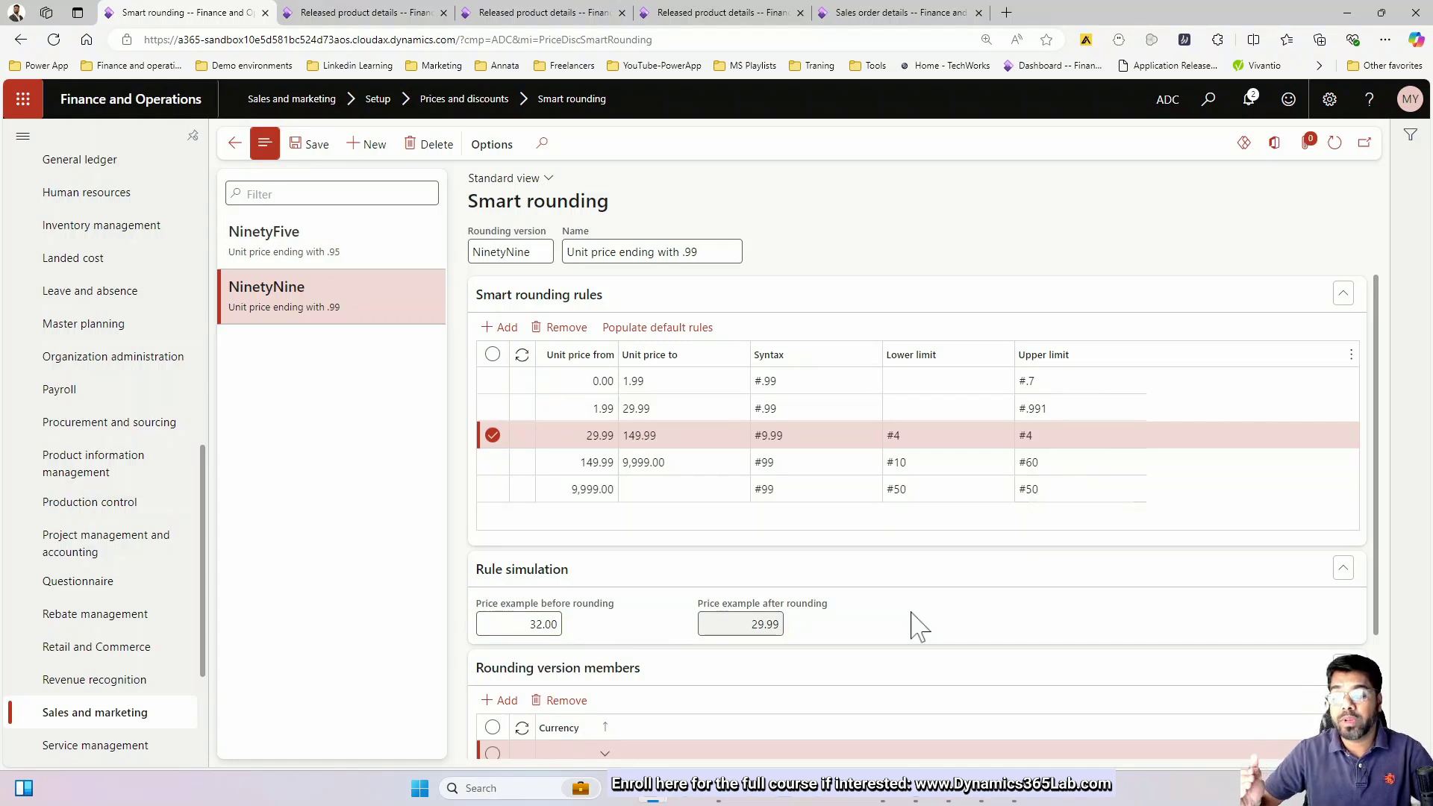
left_click(541, 624)
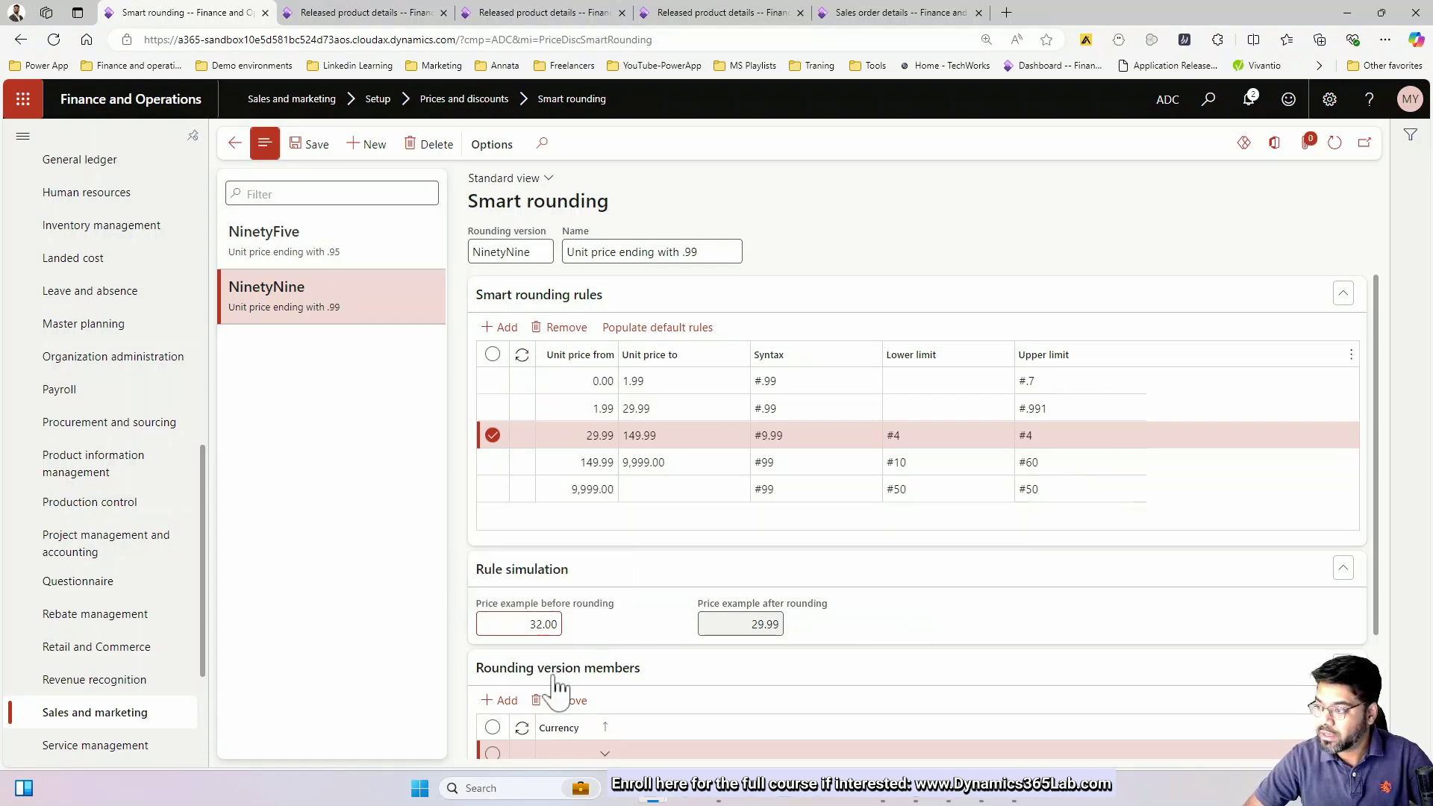
key("BackSpace")
type("5")
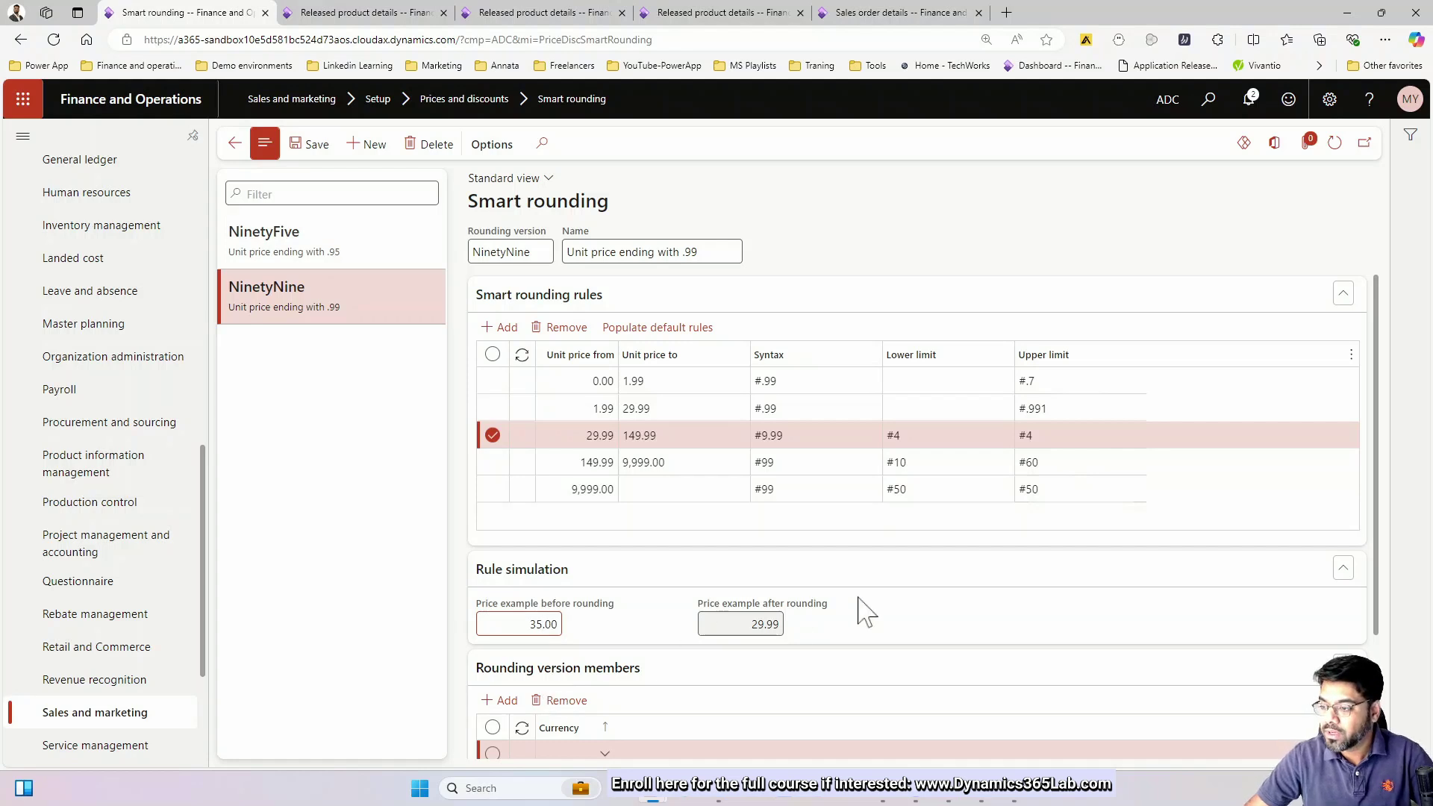
left_click(923, 624)
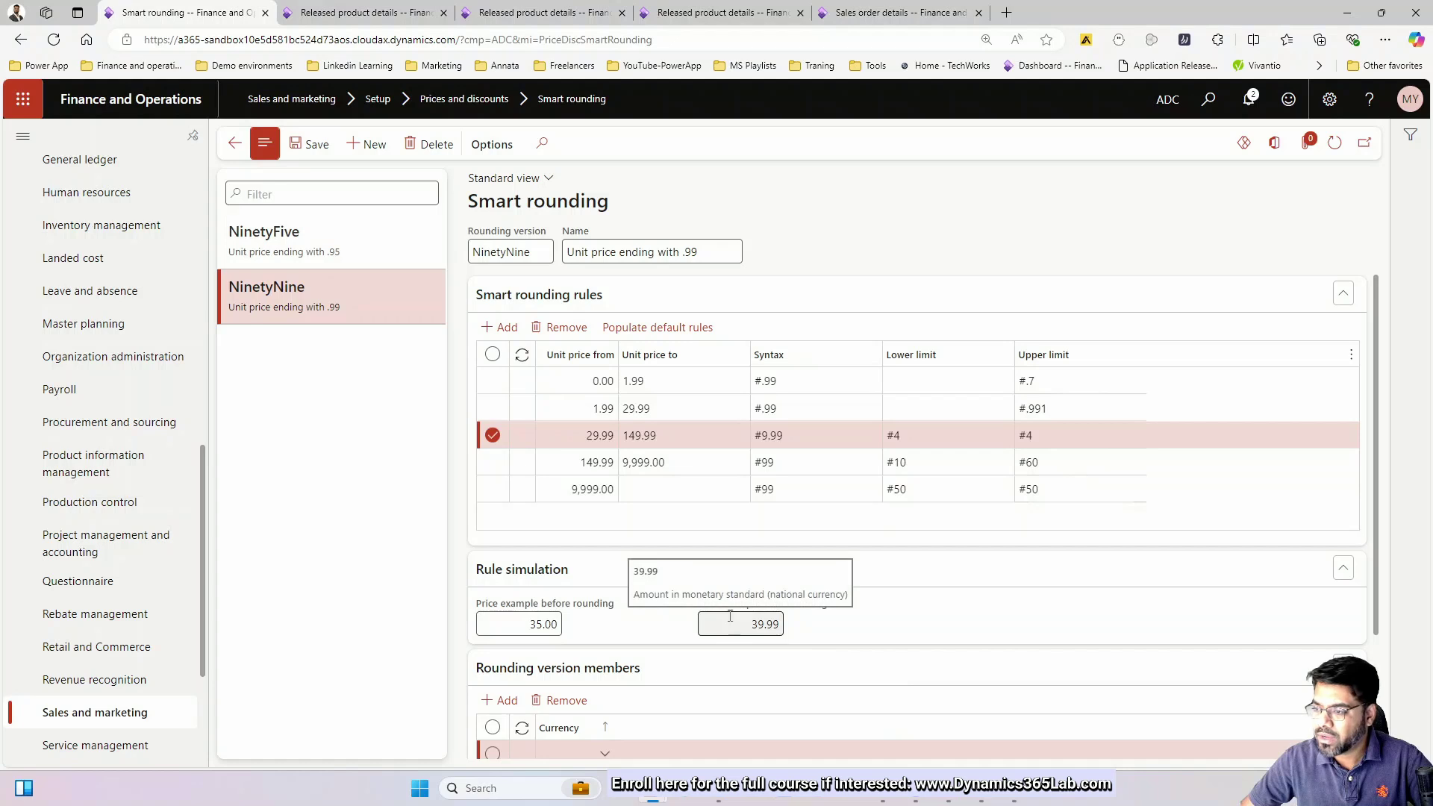
Step: Examine the rounding rules for unit prices from 149.99 to 9,999.00 and for prices from 9,999.00 upward
left_click(703, 460)
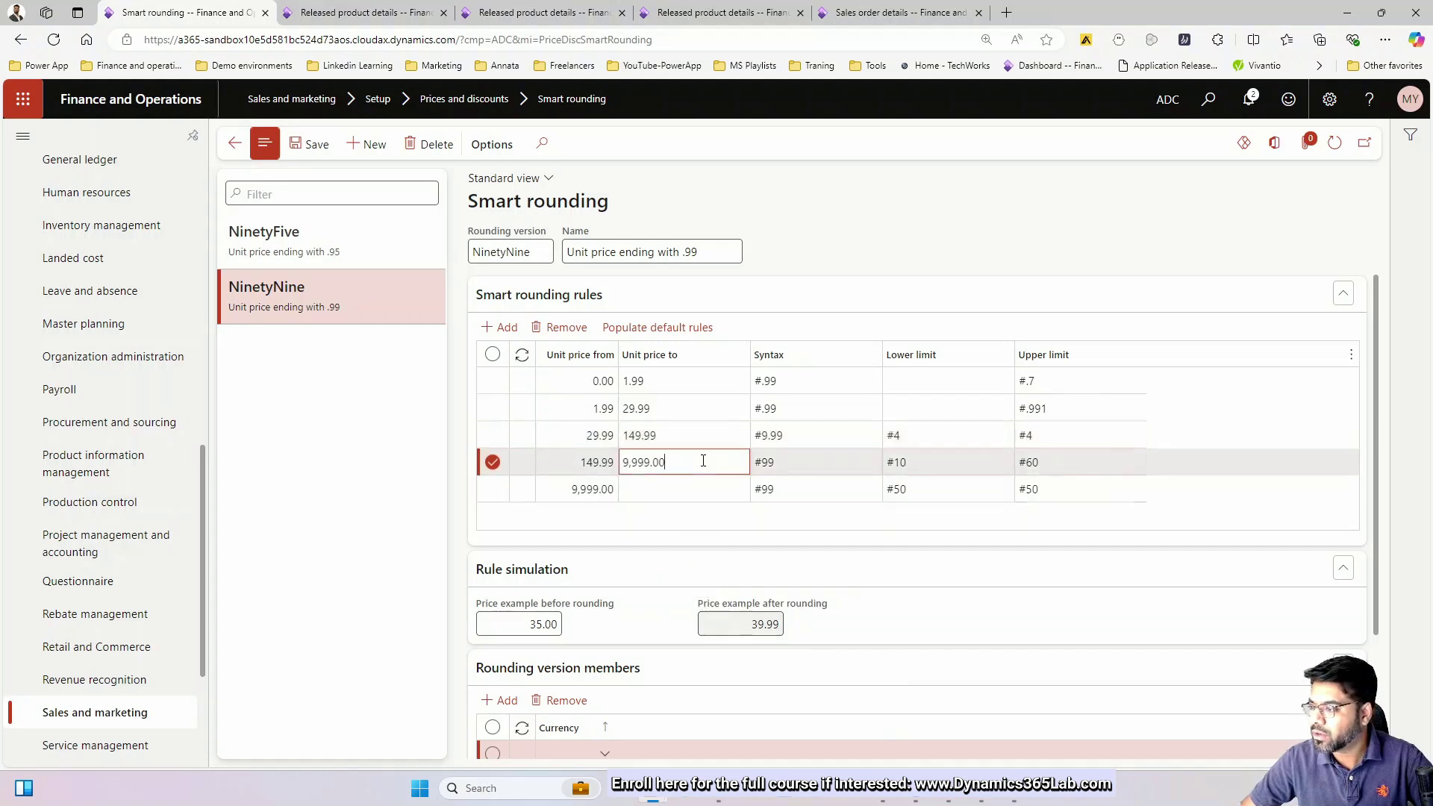
left_click(630, 487)
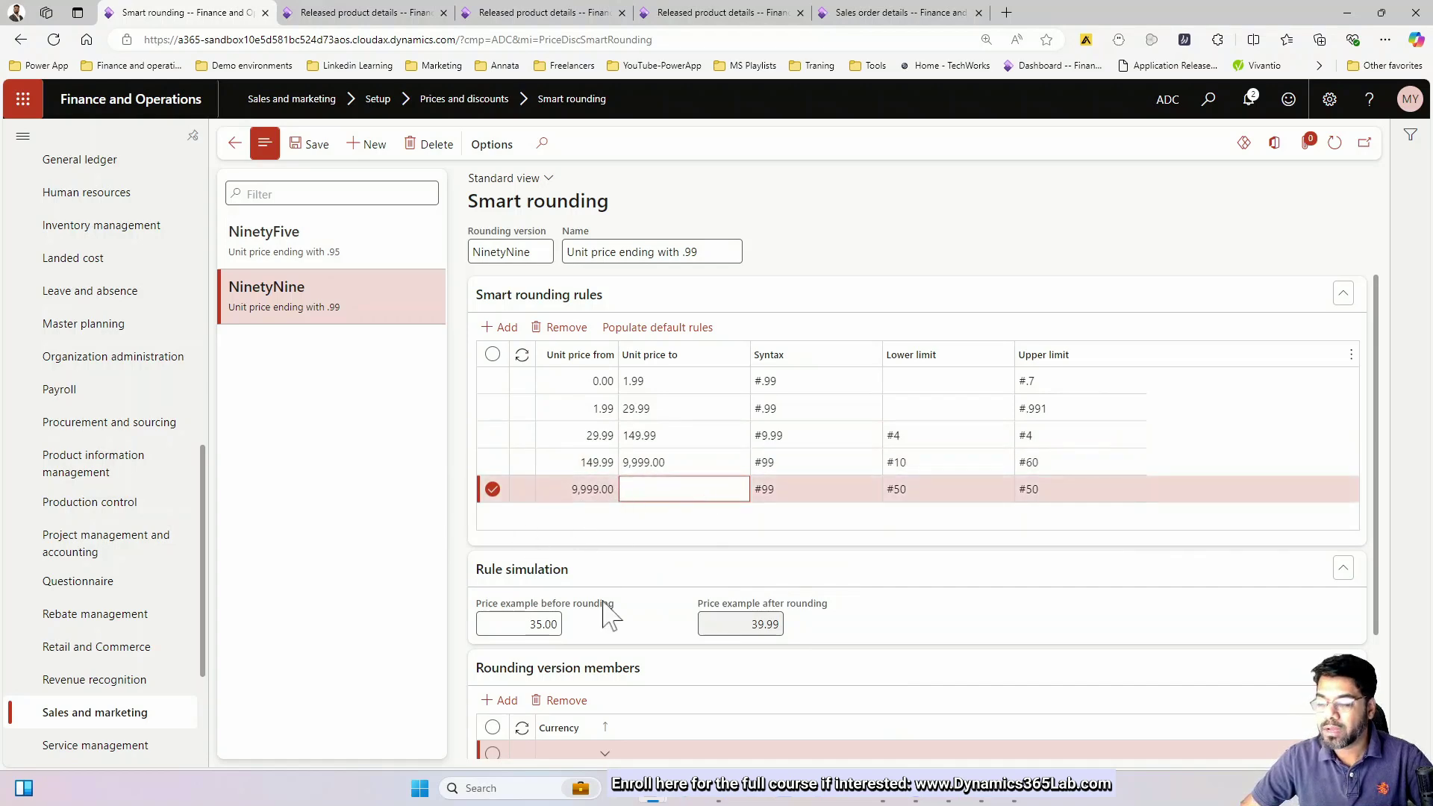
mouse_move(606, 610)
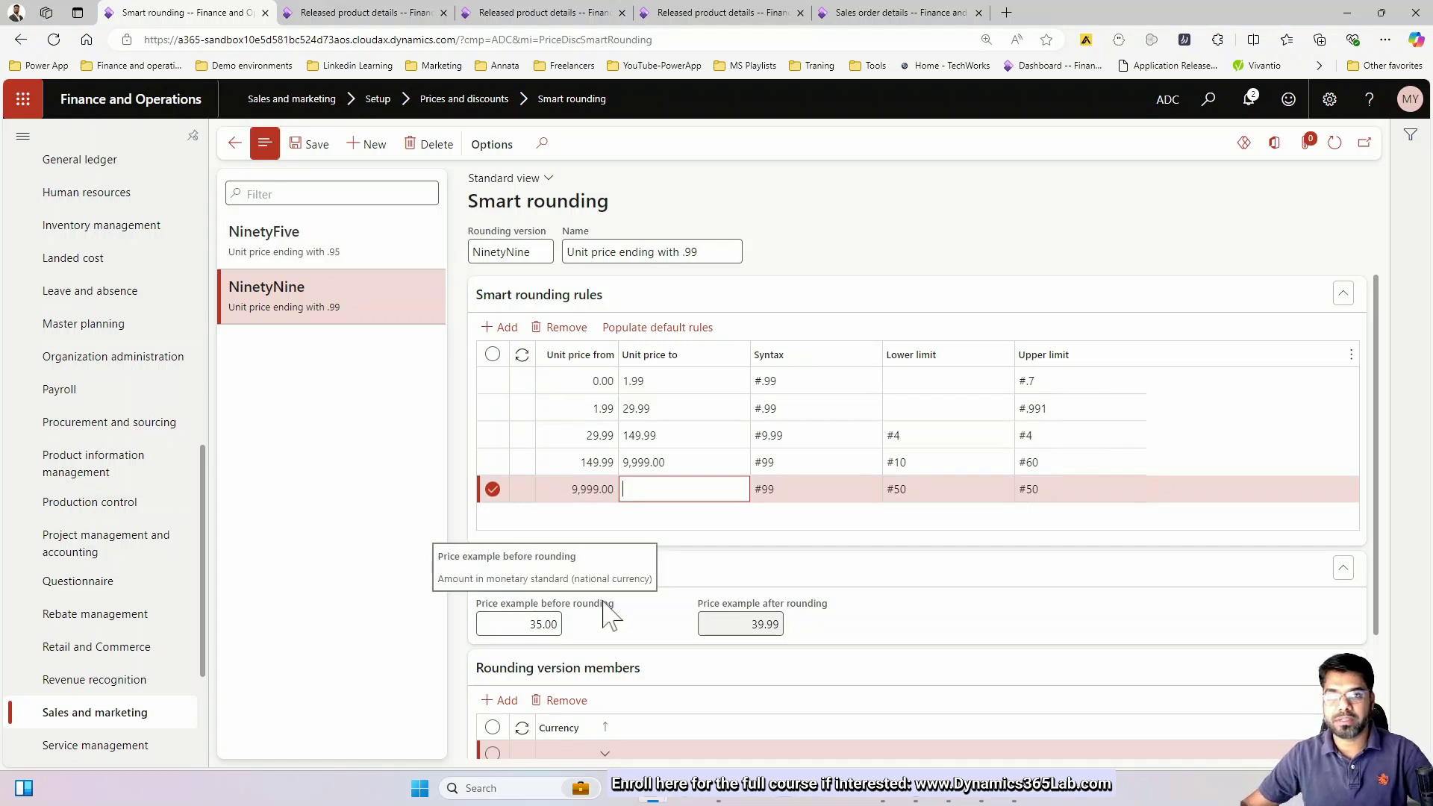
Step: Simulate the NinetyNine rules with example prices of 10,060.00 and 10,040.00 to test the range from 9,999.00 upward
left_click(535, 624)
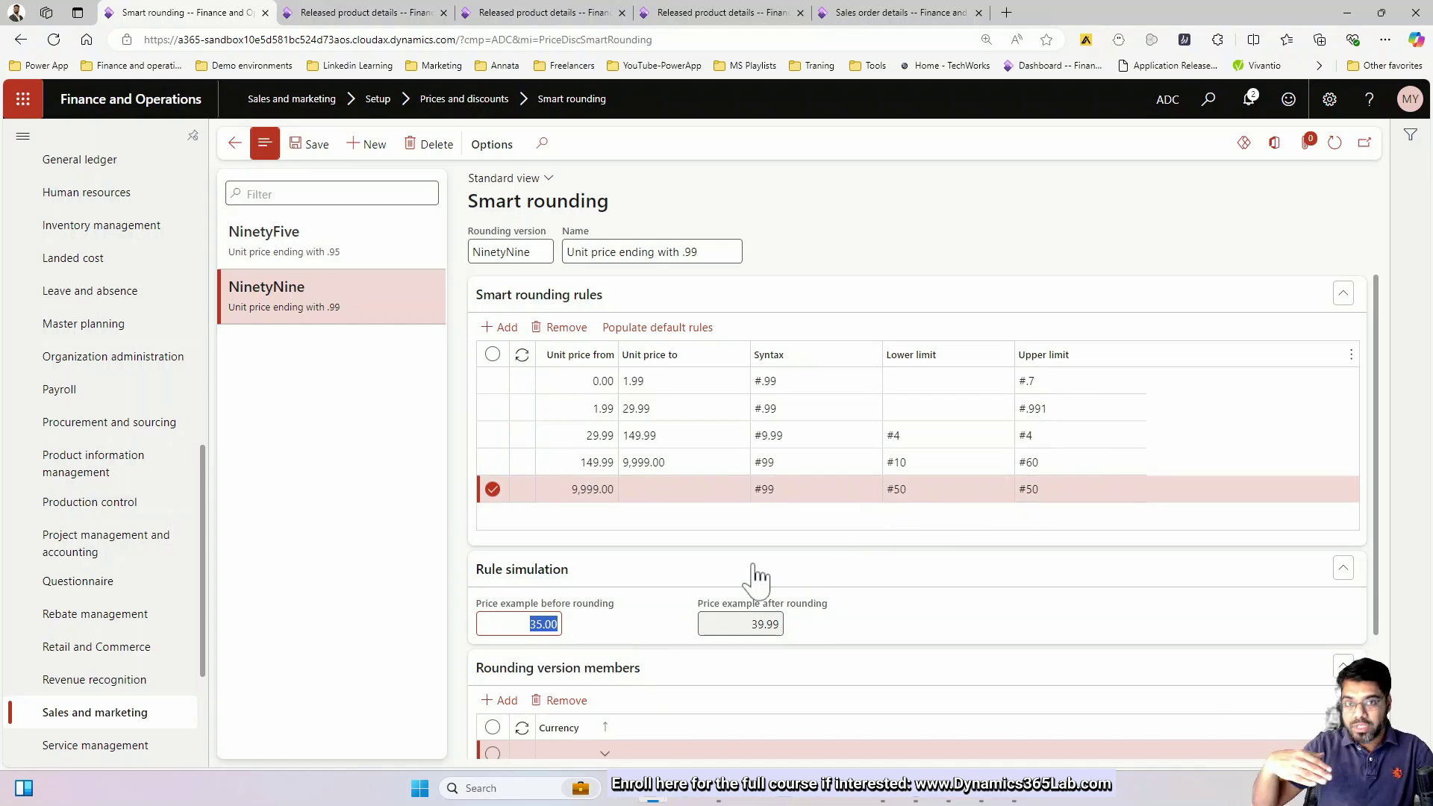
key("BackSpace")
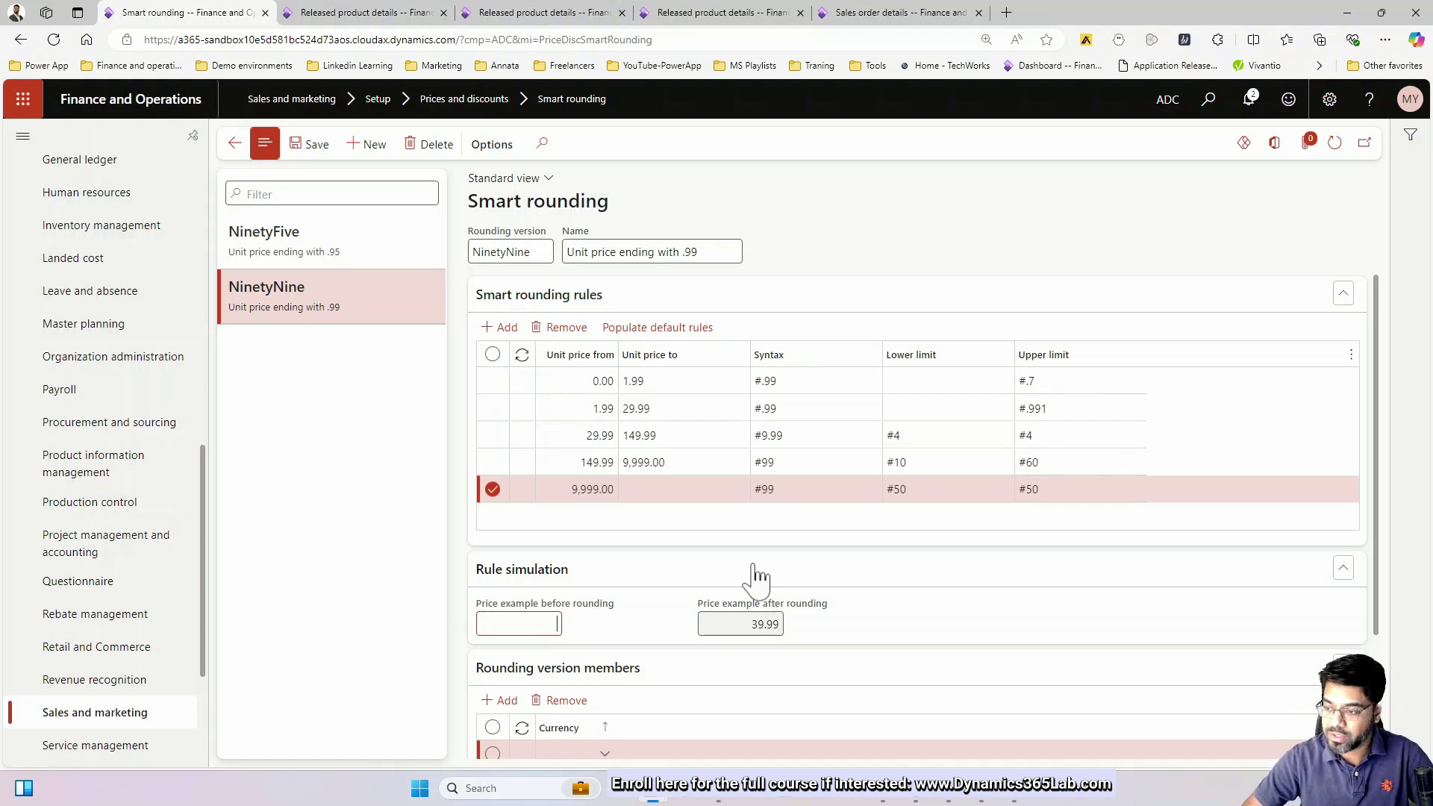
type("100")
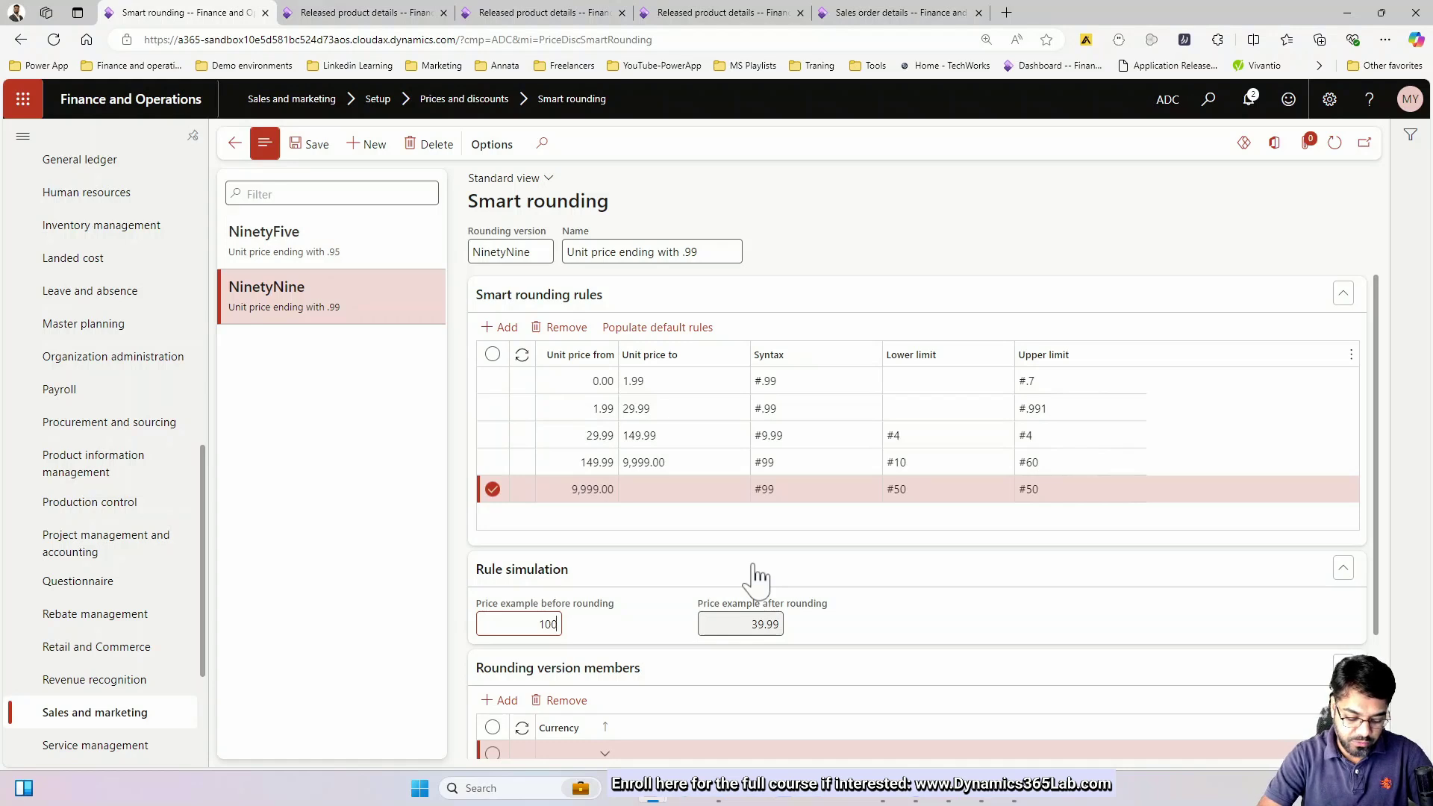
type("060.00")
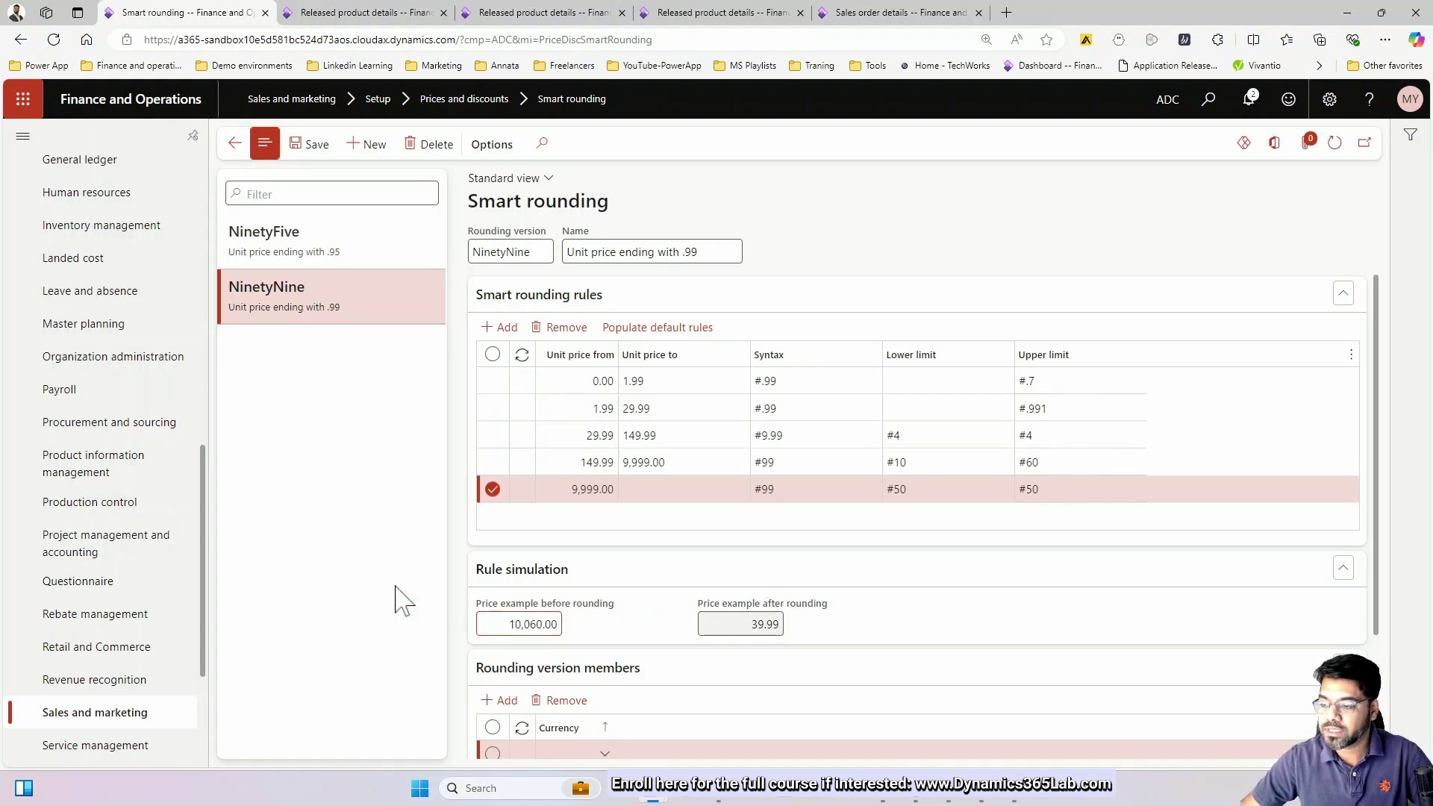
left_click(400, 595)
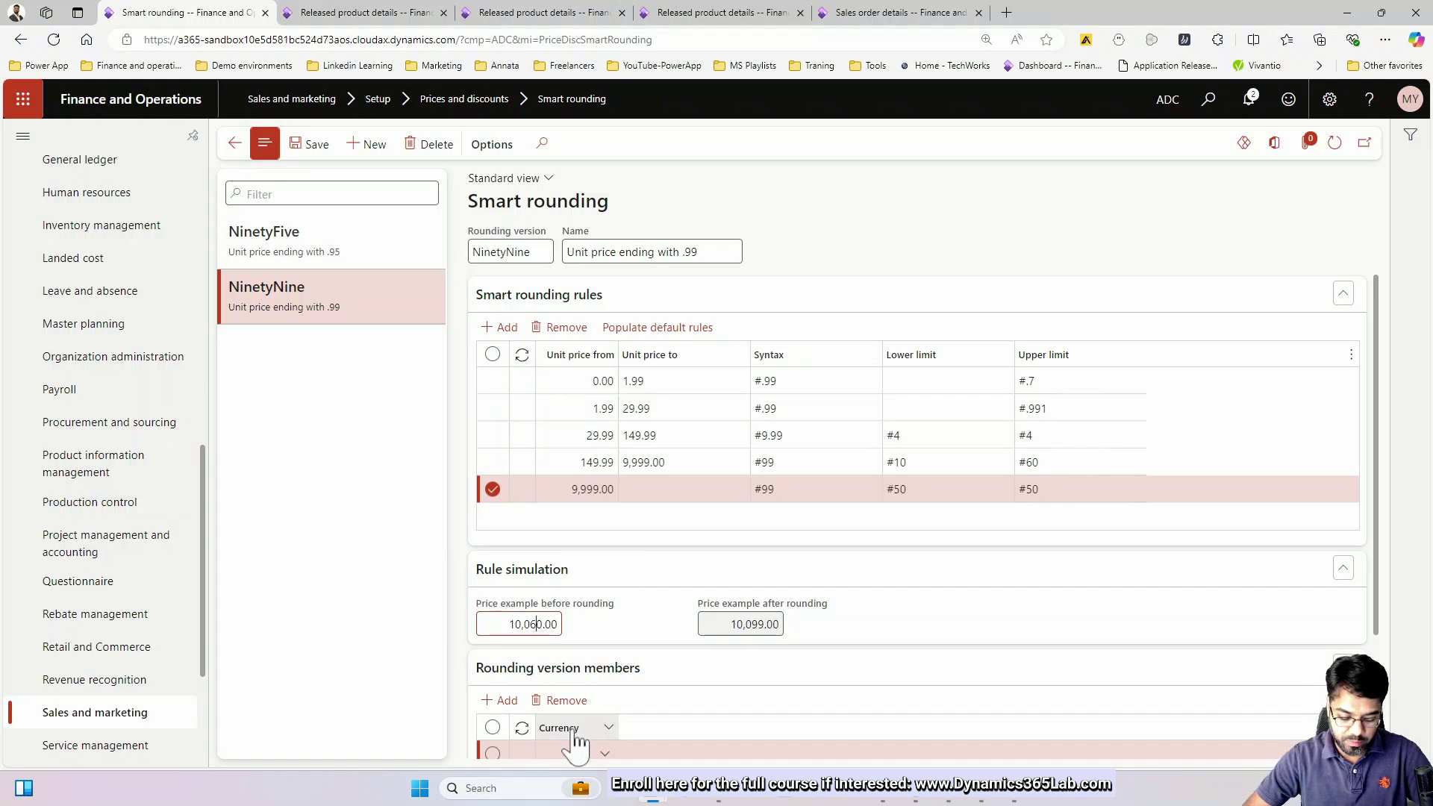
key("BackSpace")
type("4")
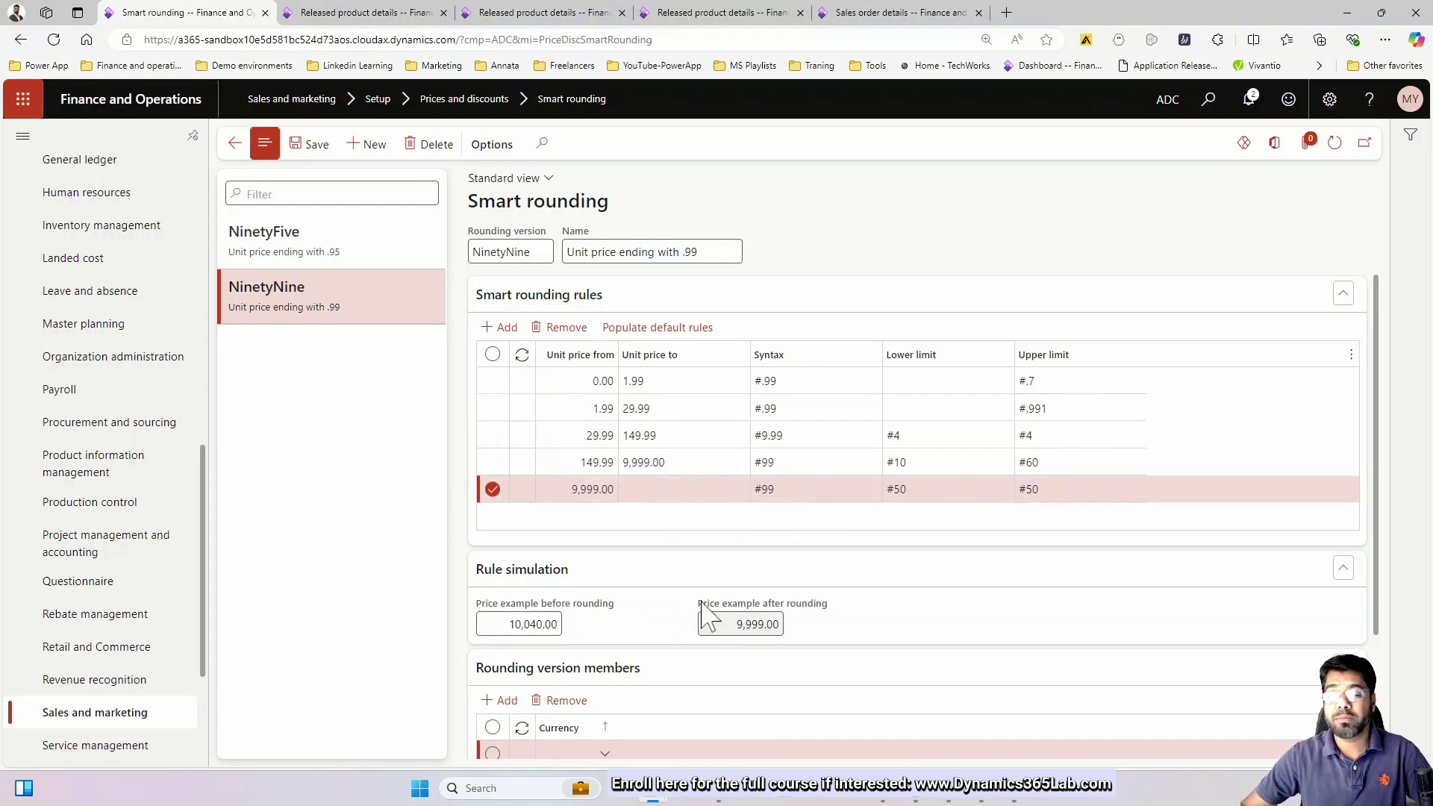
mouse_move(705, 616)
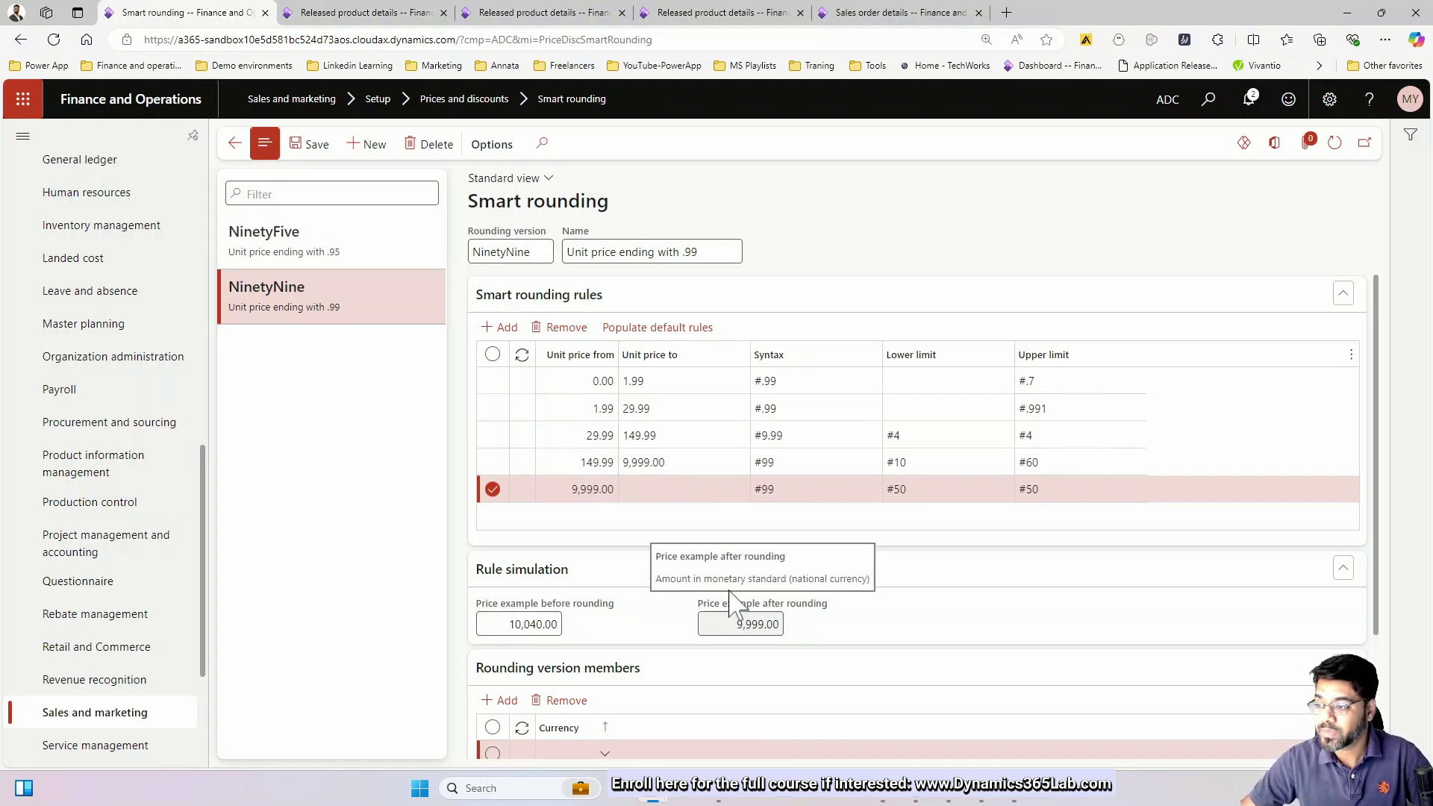
Step: Run the rule simulation for an example price of 1,000.00, and reset the example price to 0.00
left_click(813, 489)
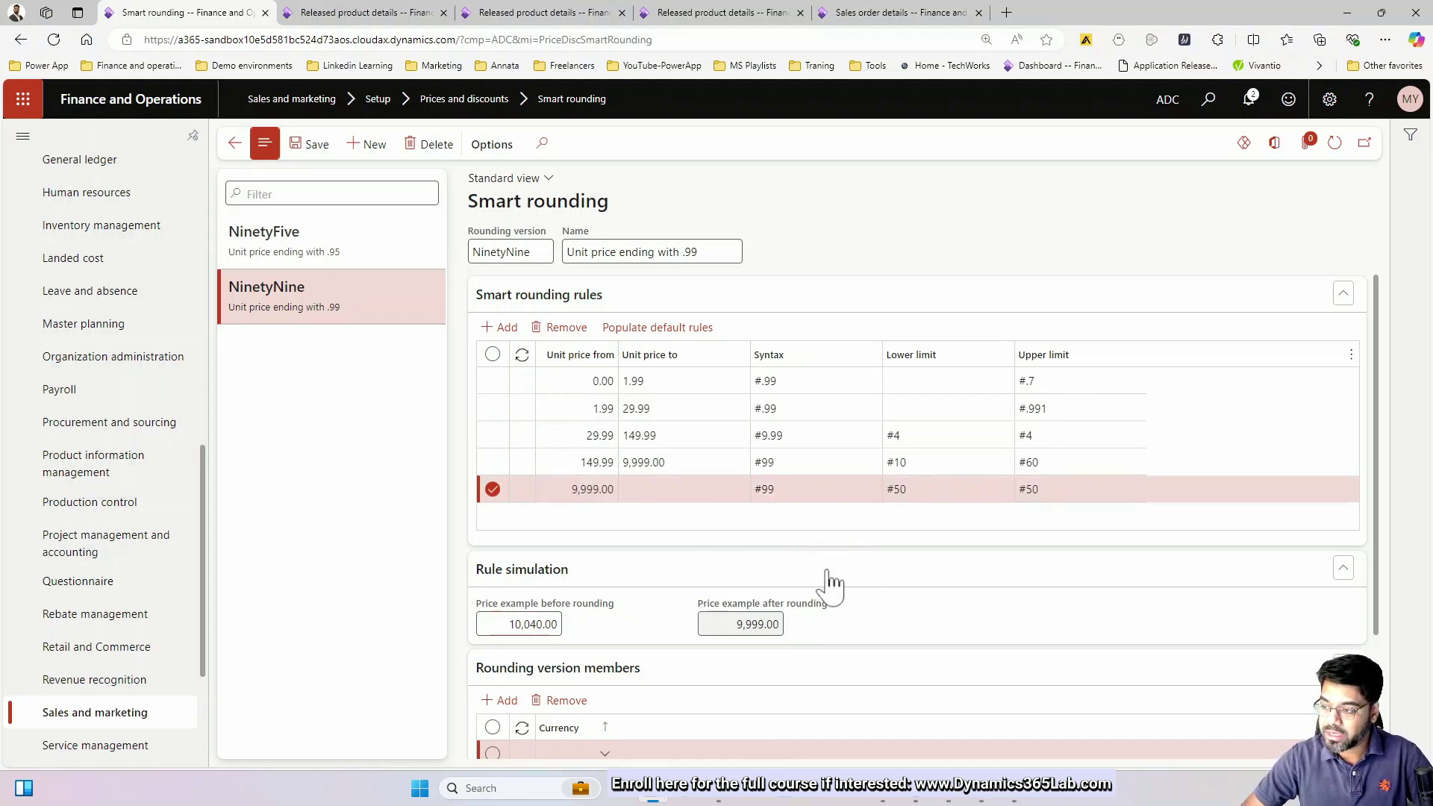
key("BackSpace")
left_click(805, 465)
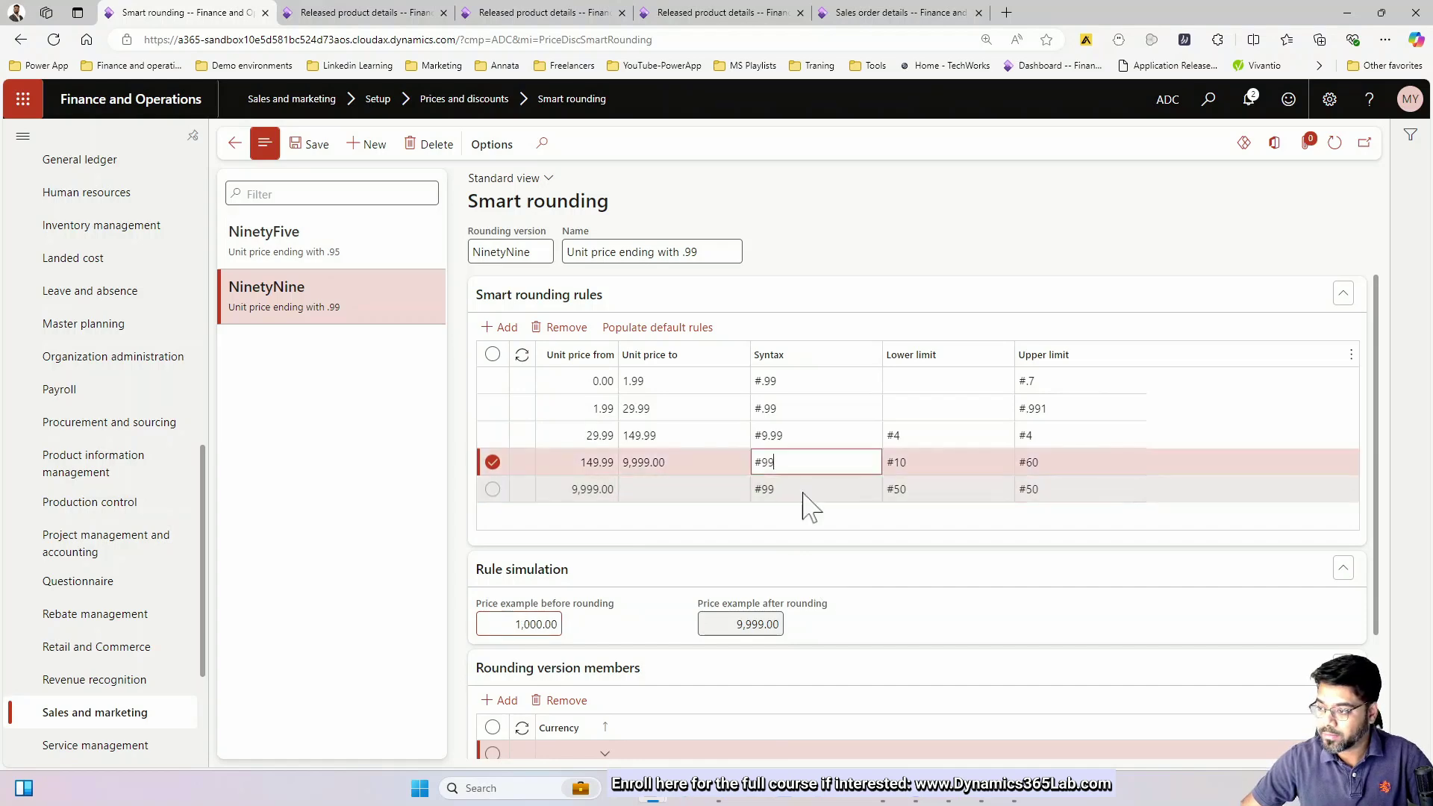
double_click(802, 489)
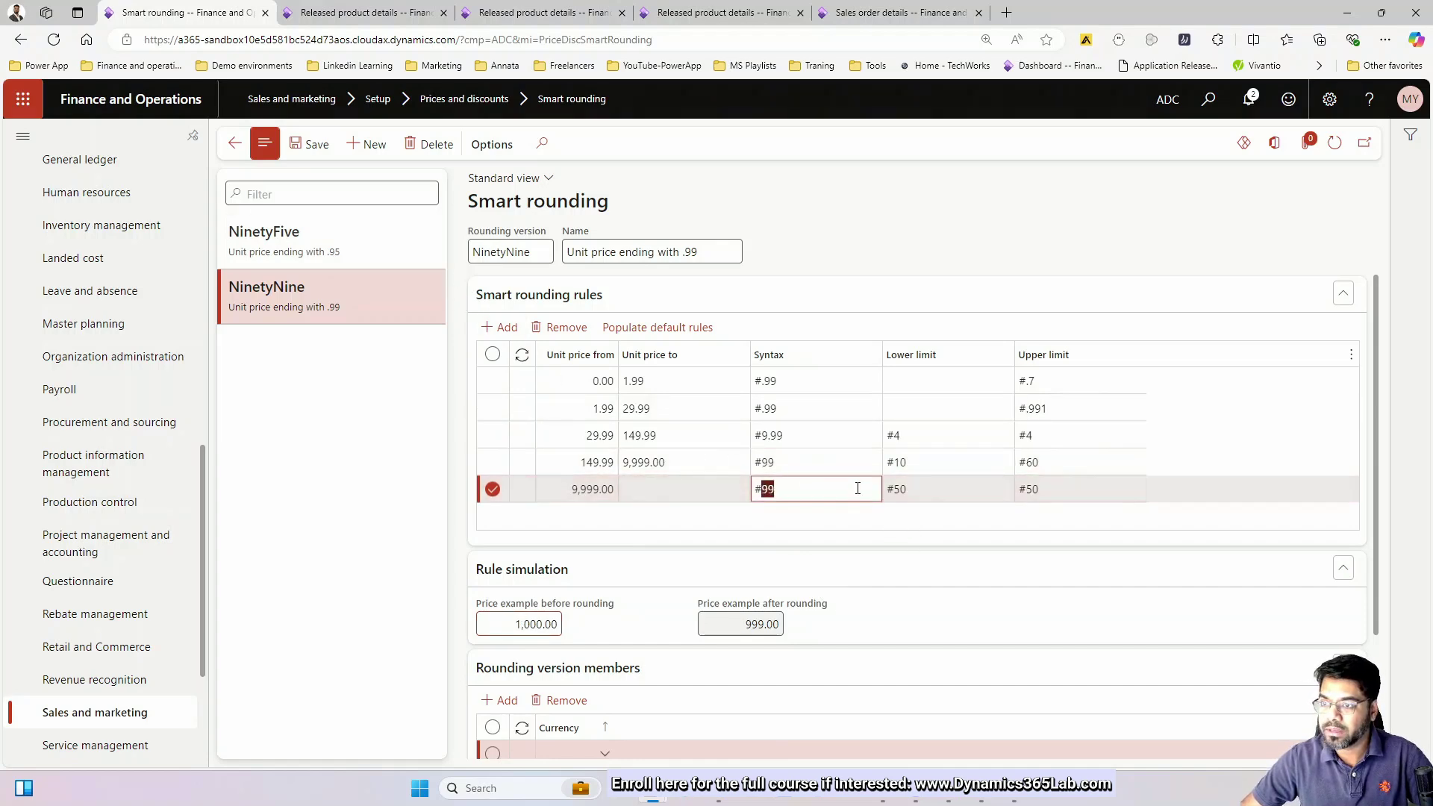
left_click(537, 624)
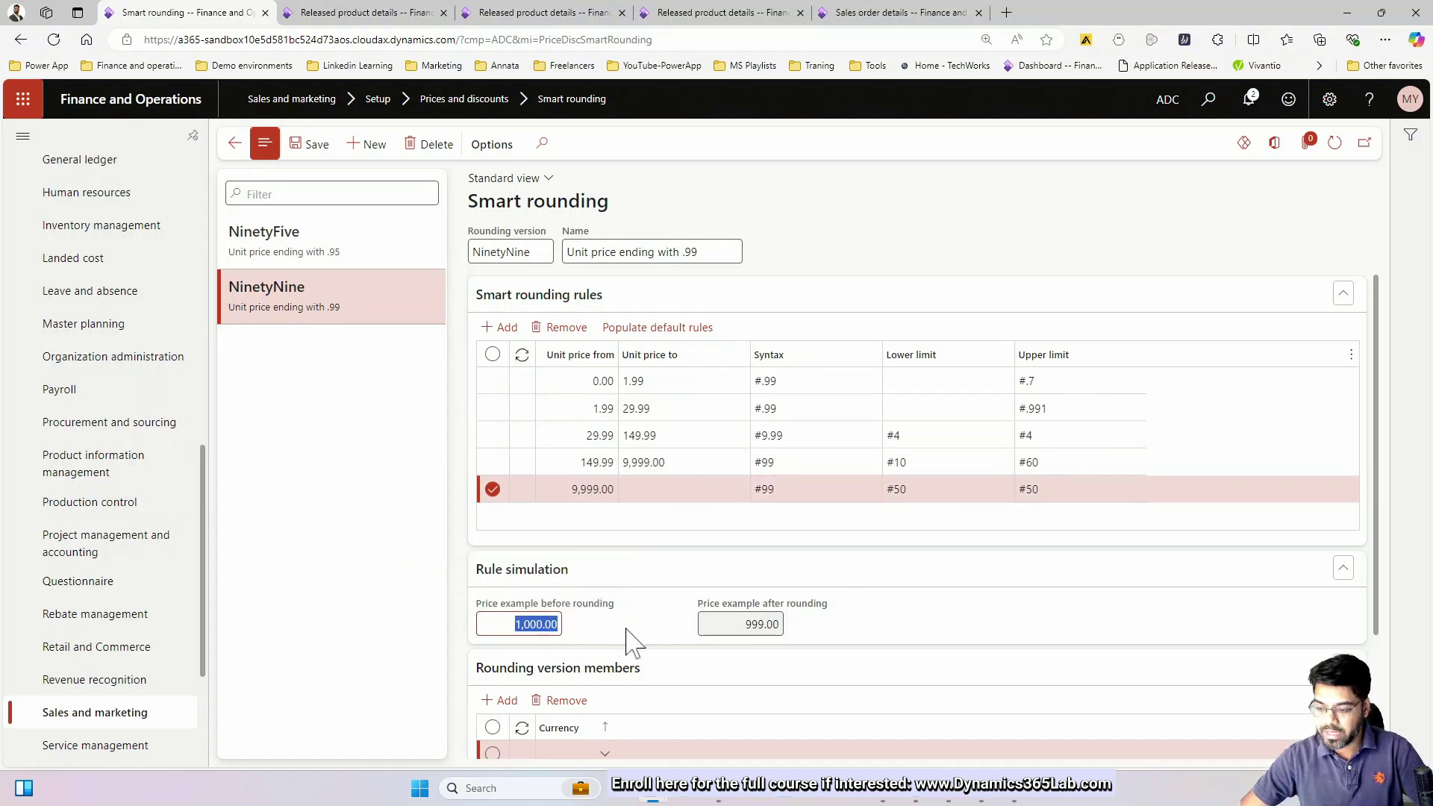
key("Delete")
left_click(853, 630)
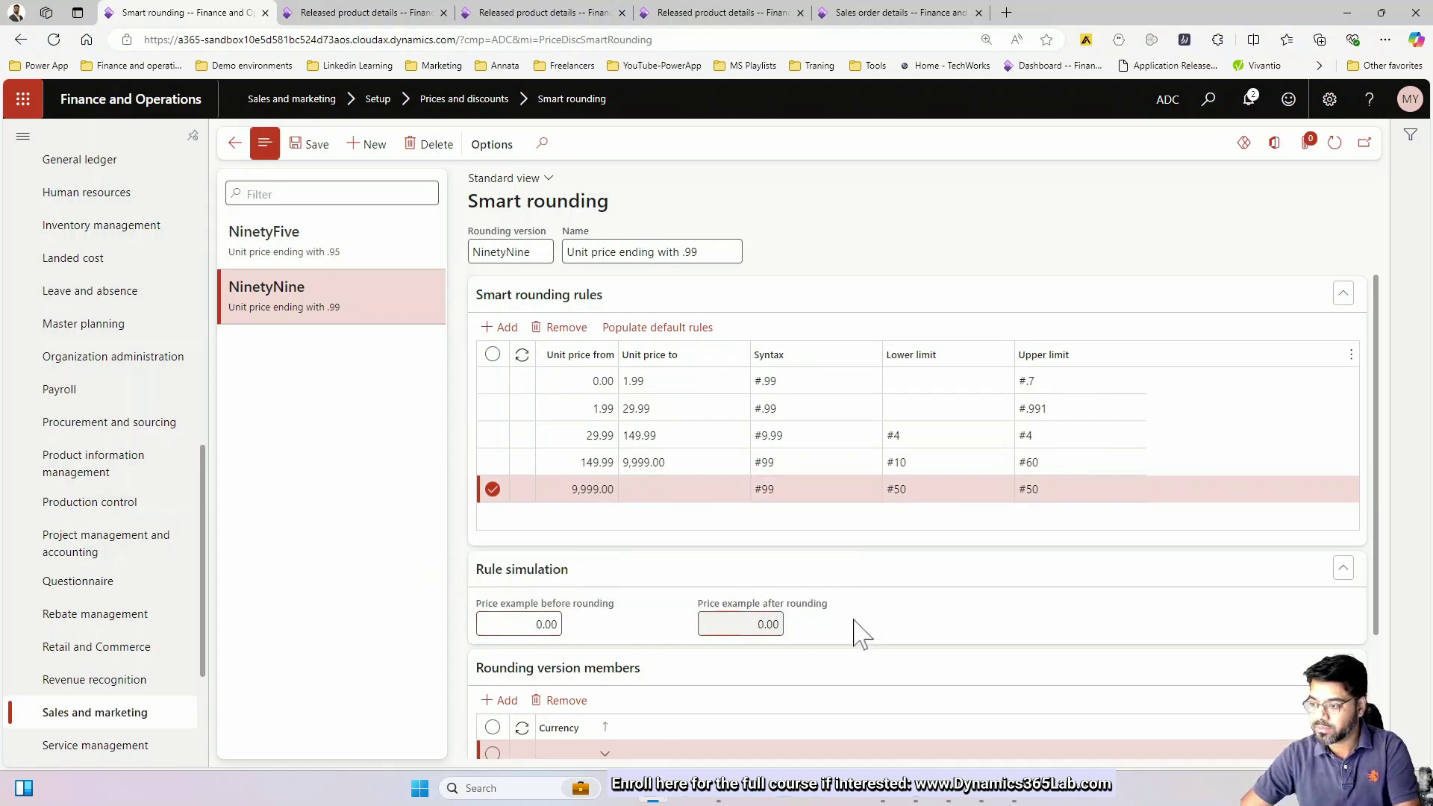
Step: Set the syntax of the rounding rule for unit prices from 9,999.00 upward to #00
left_click(785, 490)
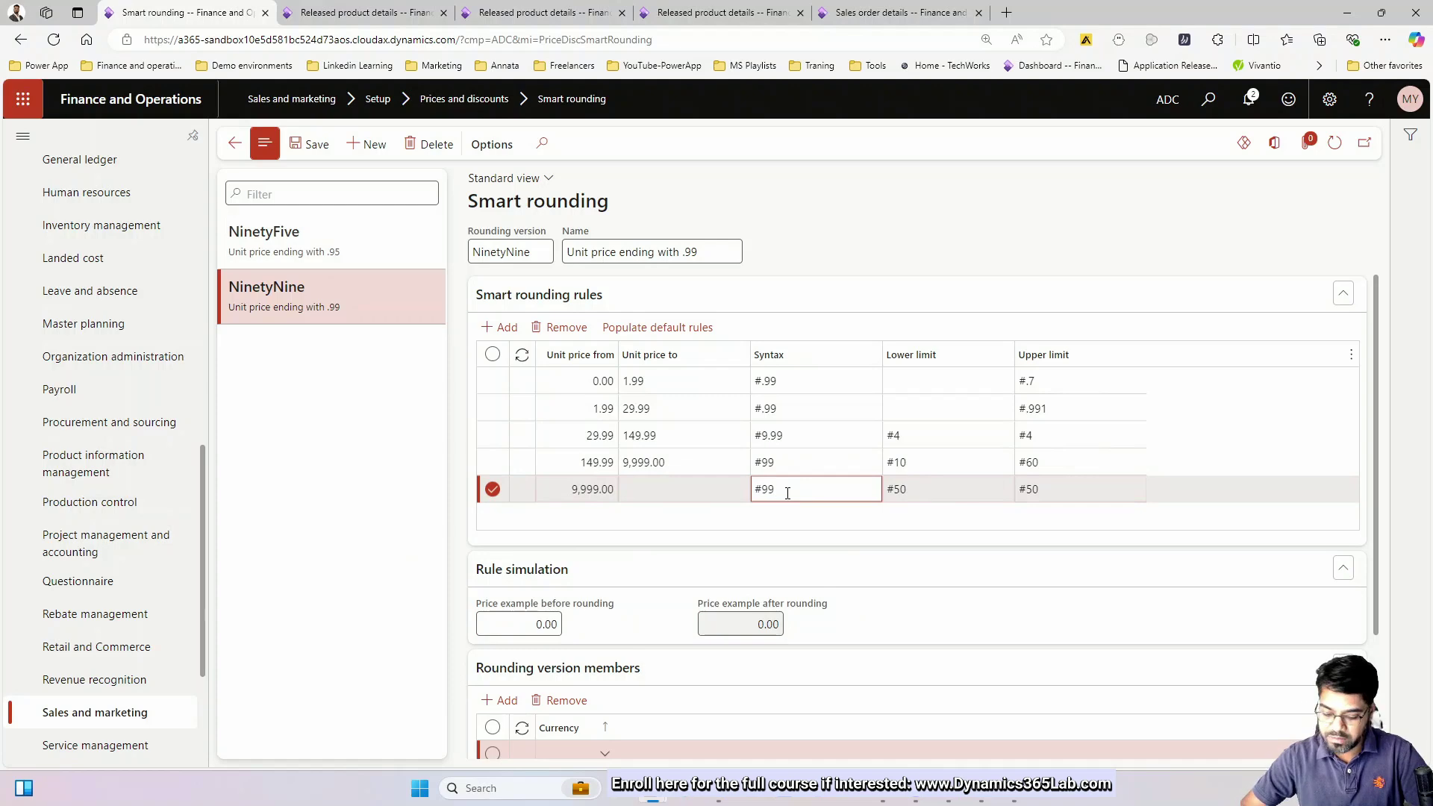
key("BackSpace")
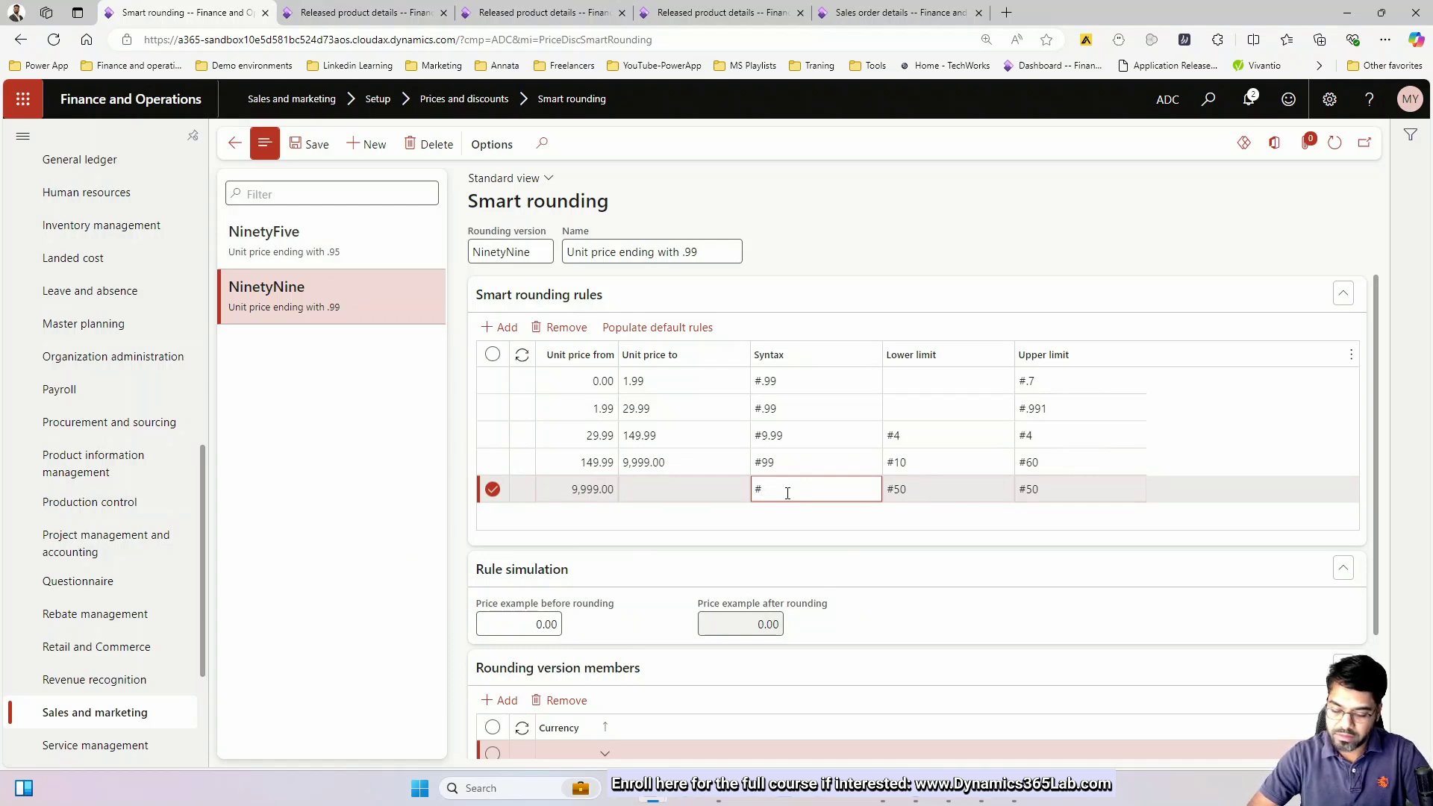
type("00")
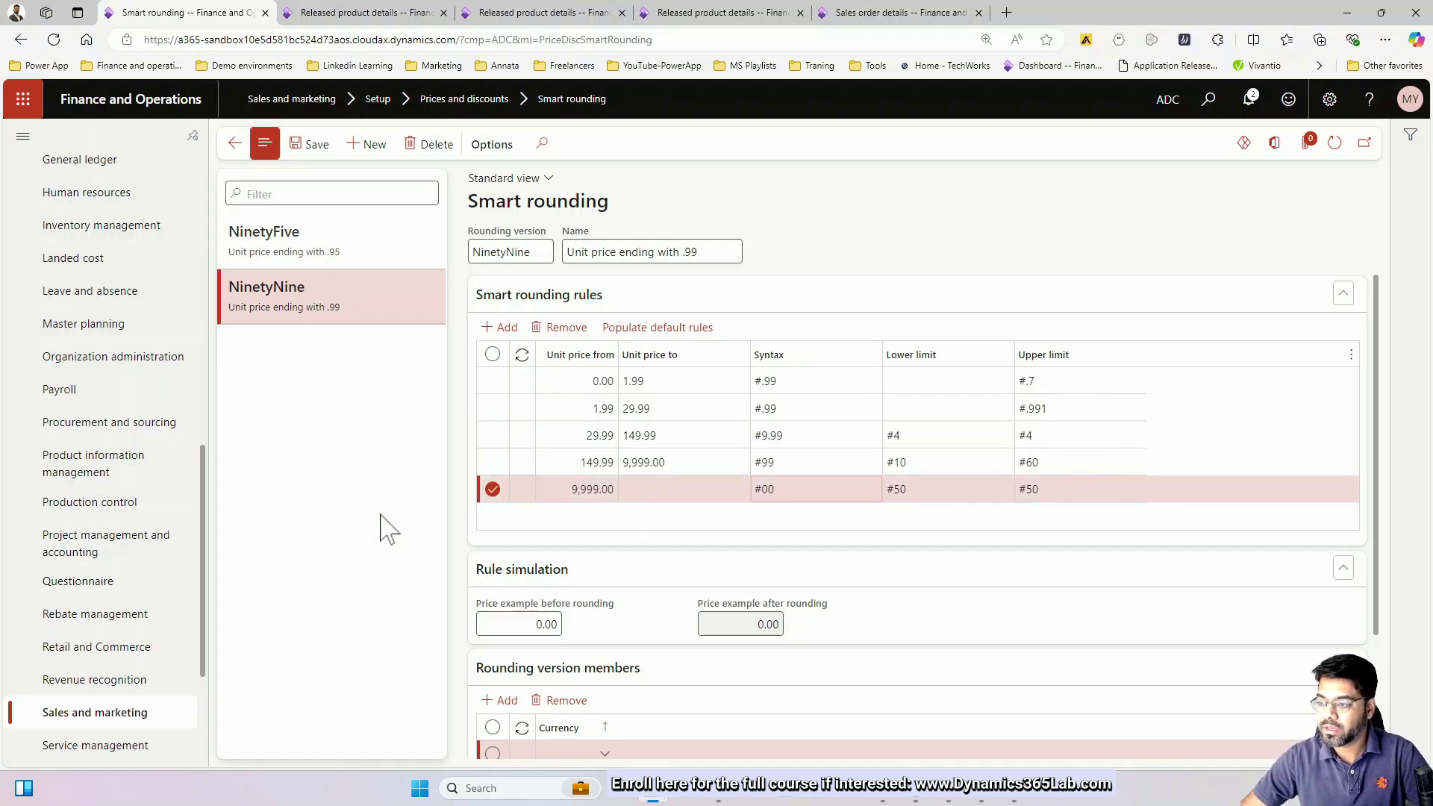
left_click(963, 624)
Step: Simulate example prices of 10,050.00 and 10,020.00 to test rounding with the #00 syntax at and below the limit
left_click(497, 627)
type("100")
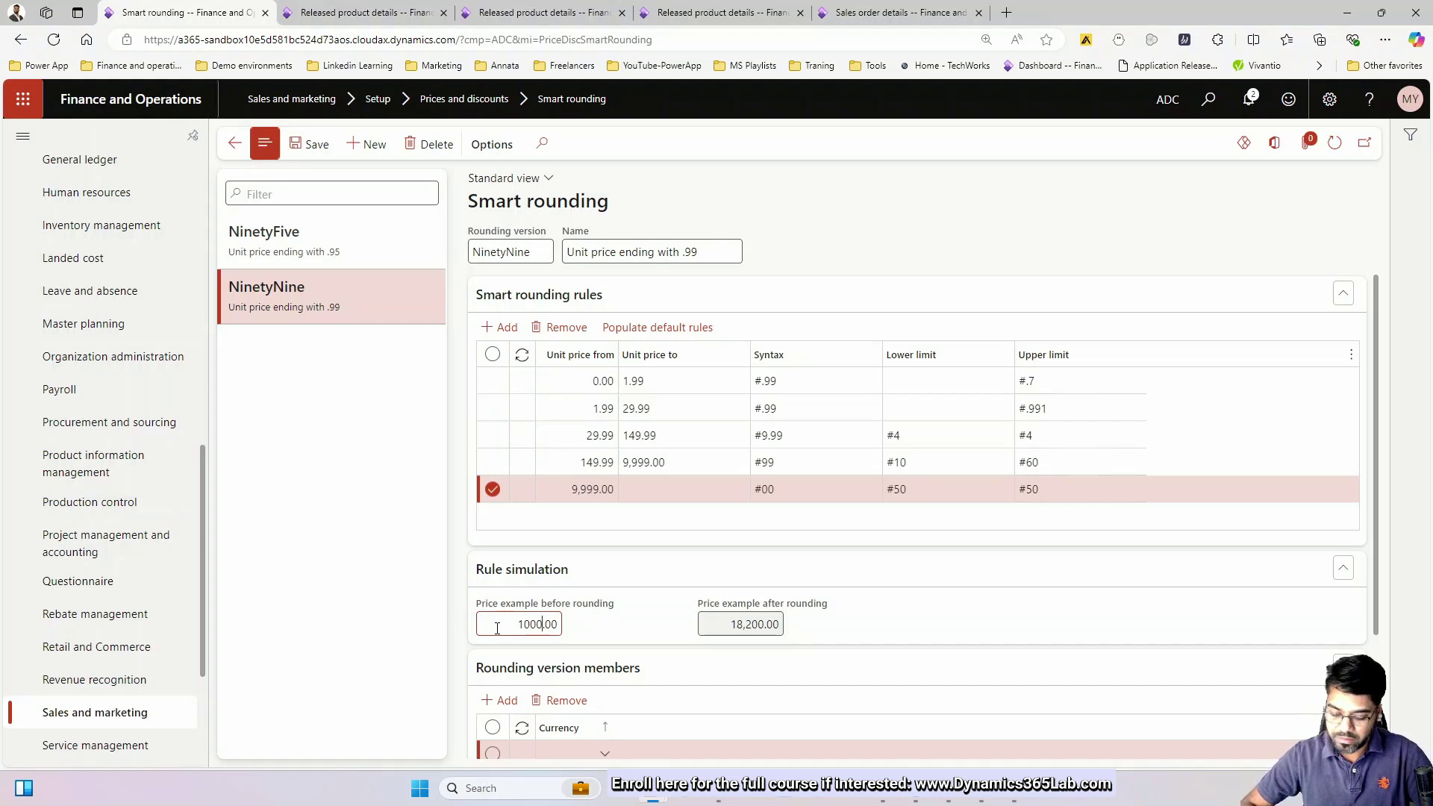
type("0")
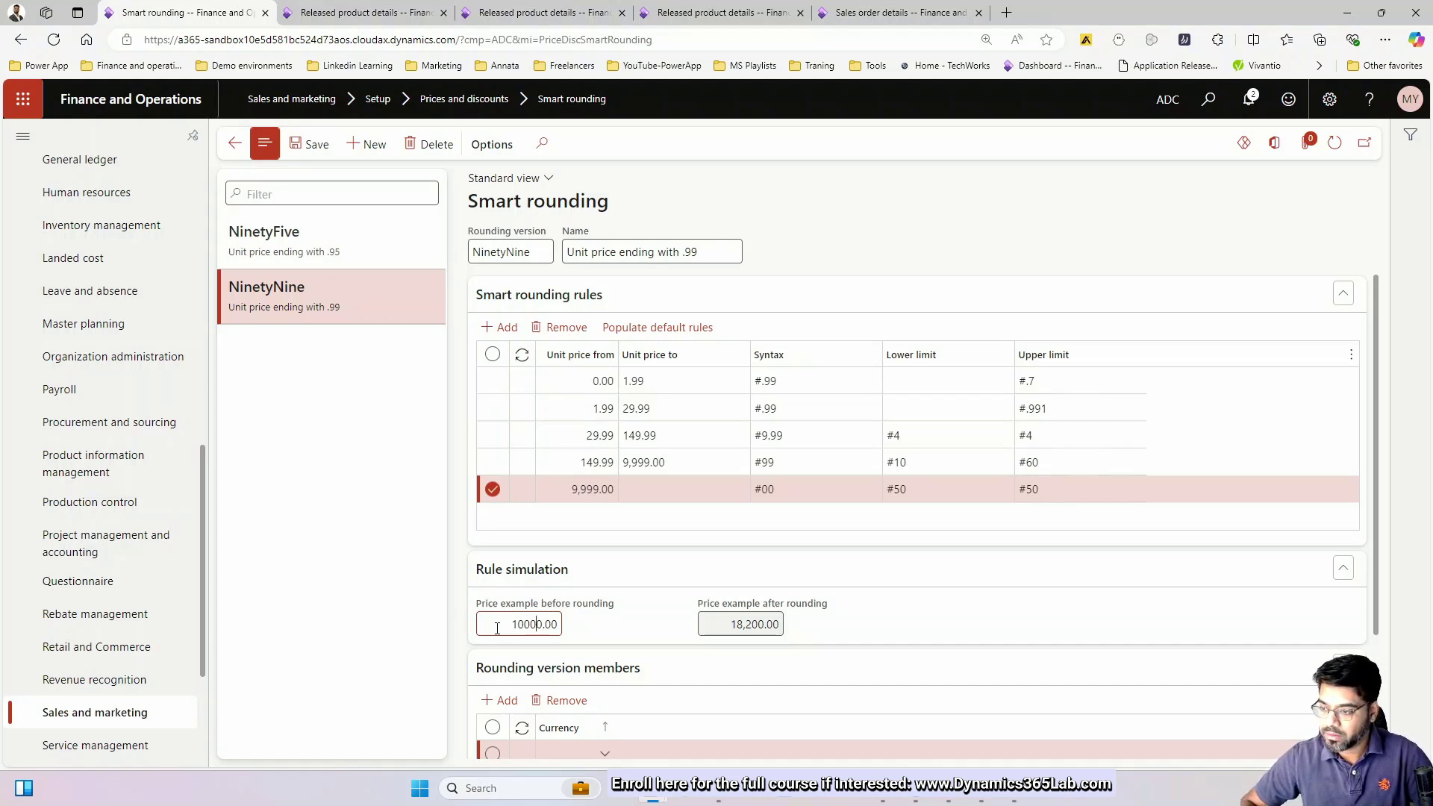
key("BackSpace")
type("5")
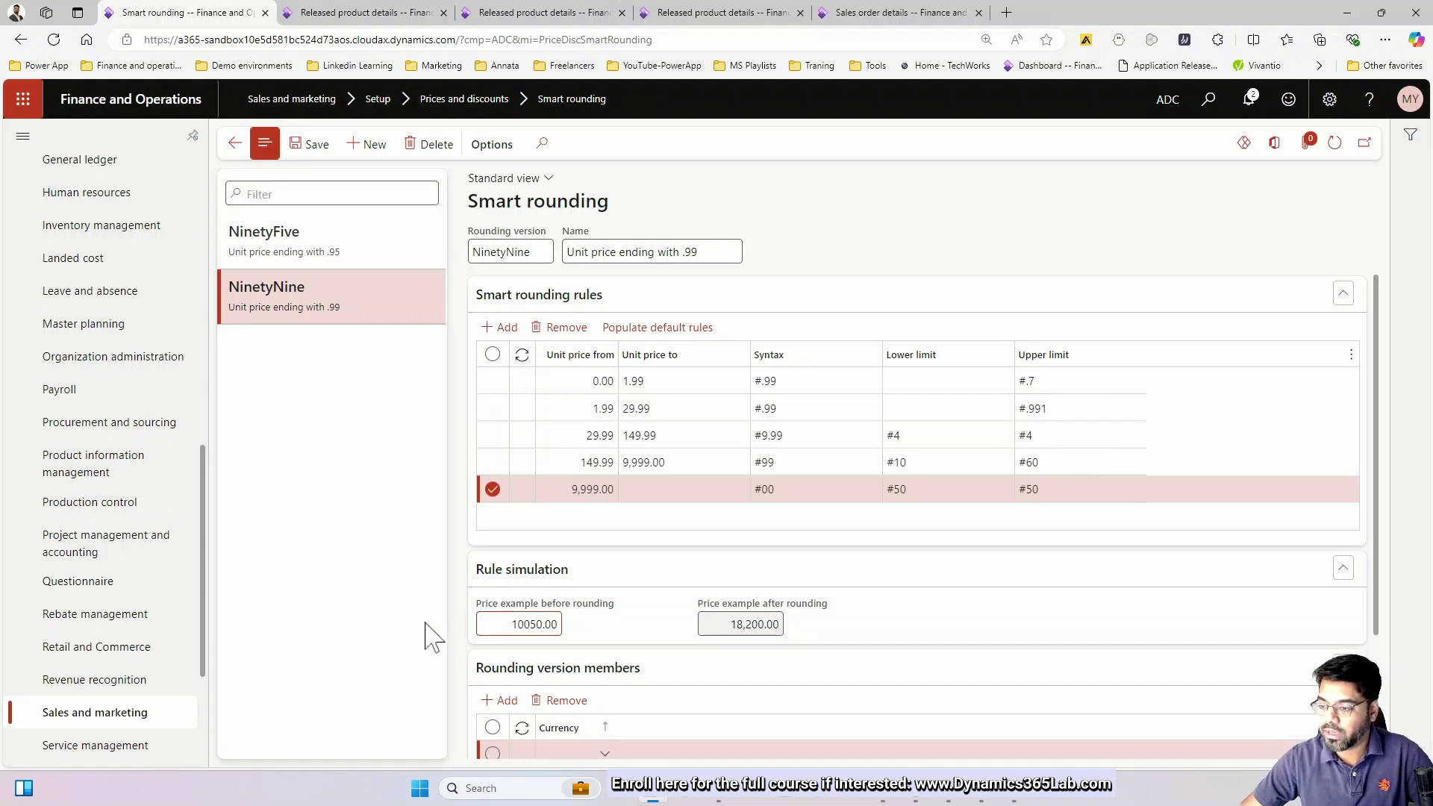
left_click(400, 631)
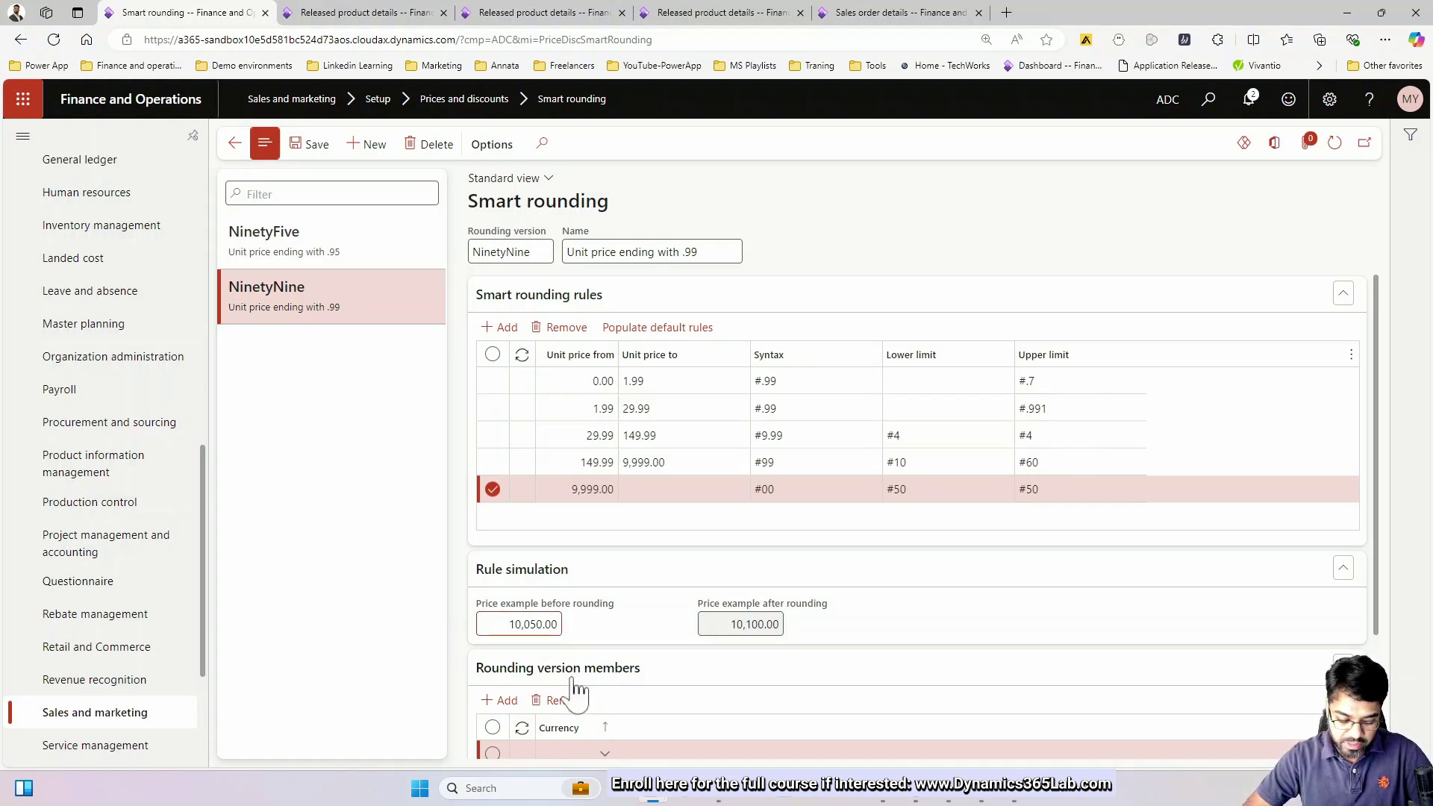
type("10020")
key("Tab")
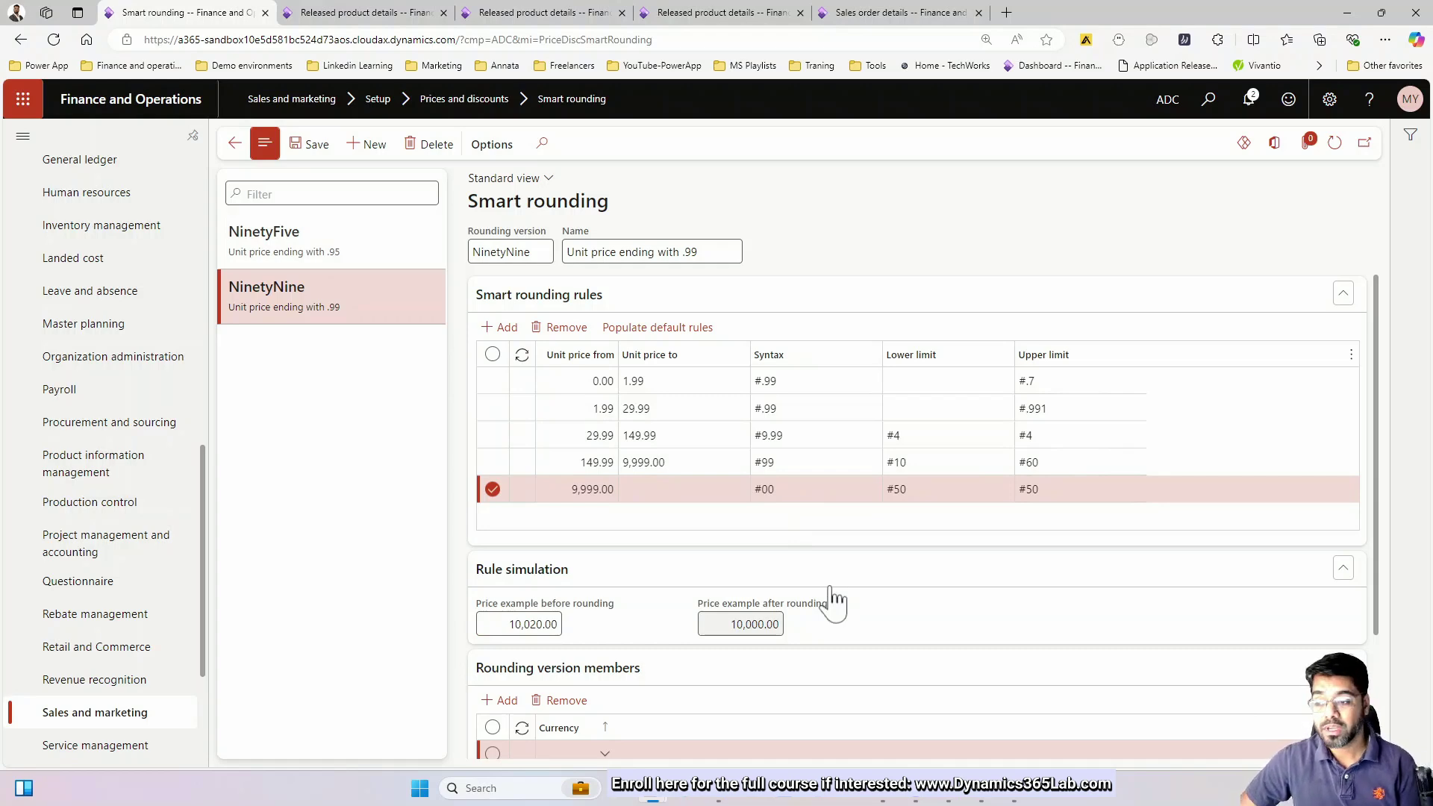
Step: Simulate an example price of 10,070.10 to test how the #00 rule rounds a price with decimals
left_click(525, 626)
left_click(533, 625)
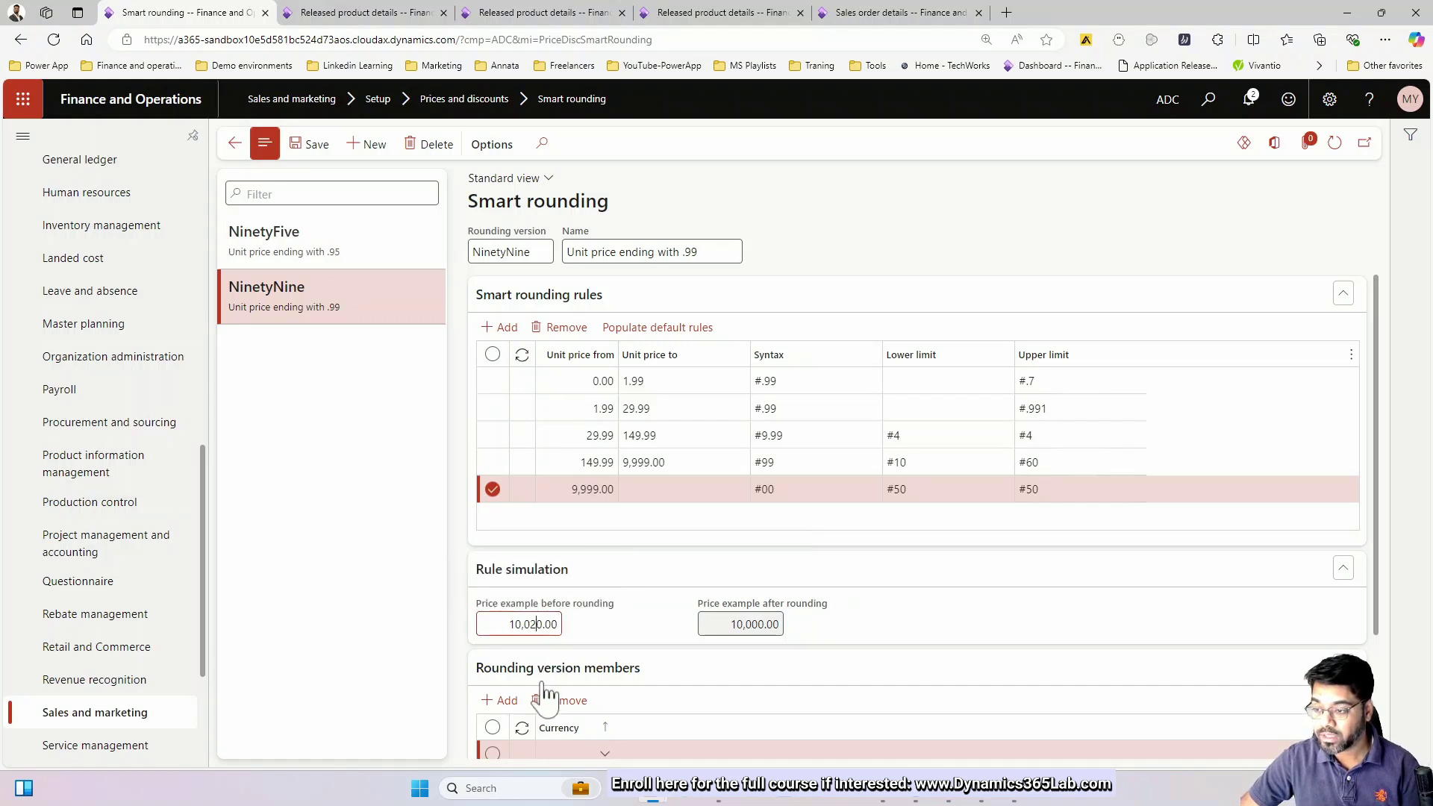
key("BackSpace")
type("7")
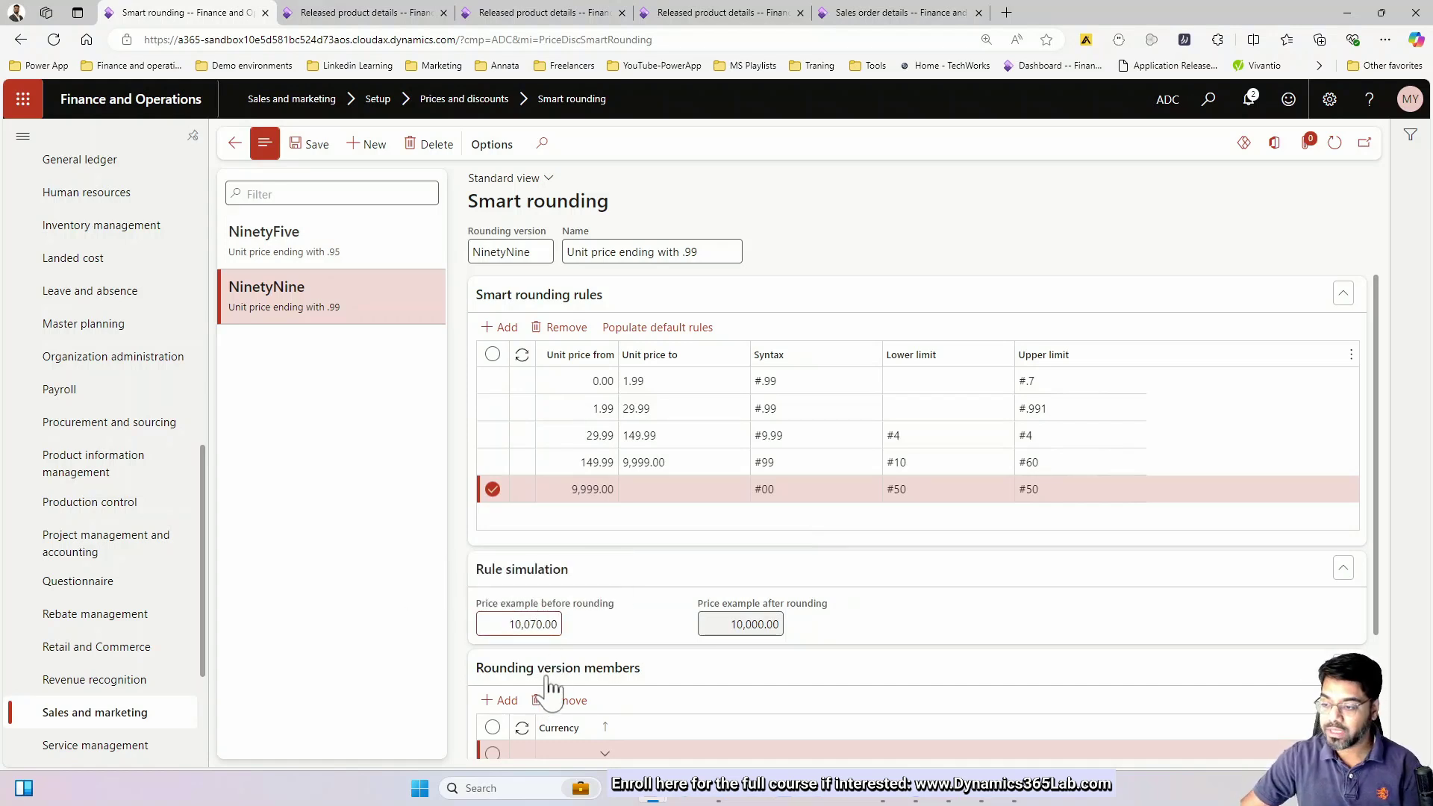
key("Right")
key("Right")
key("Delete")
type("1")
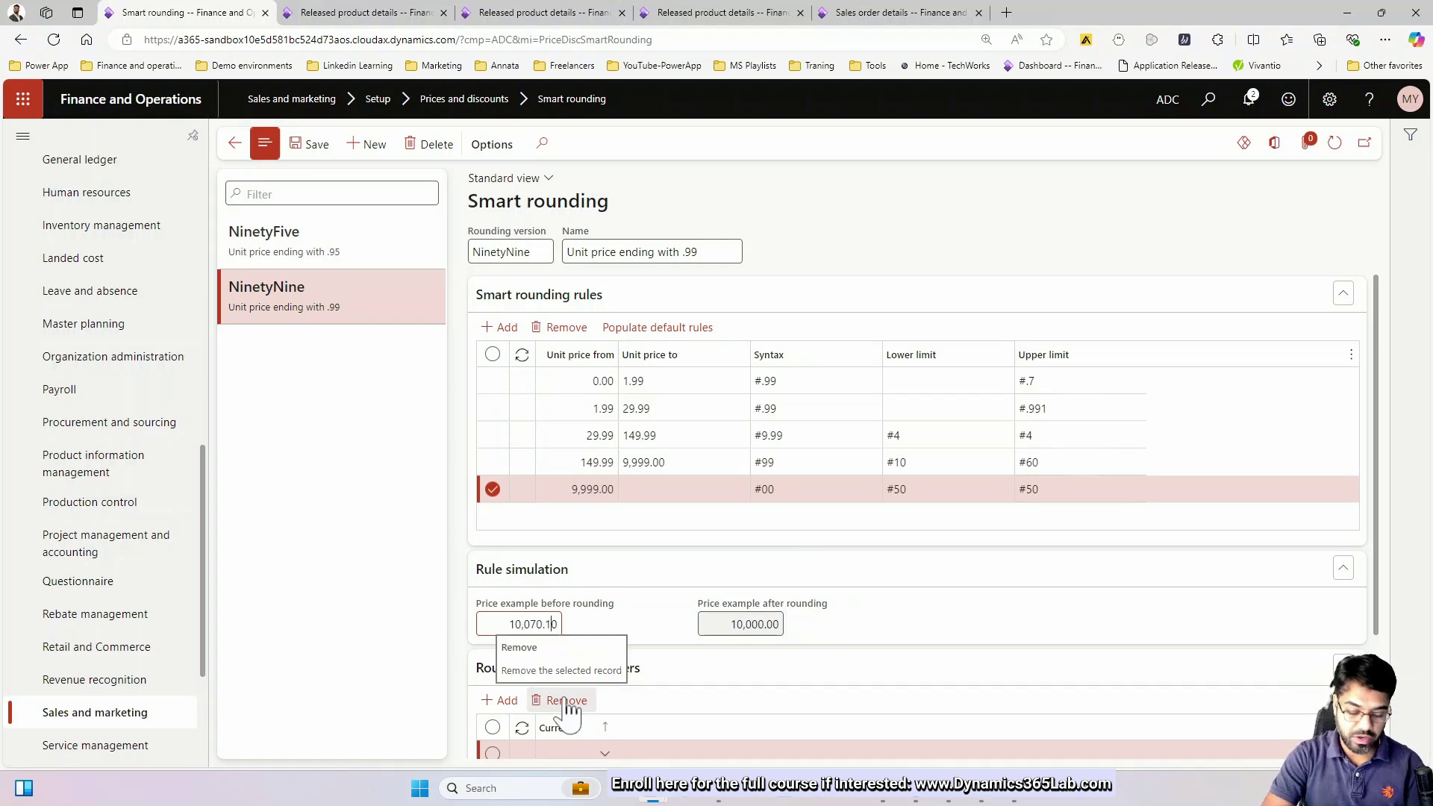
left_click(433, 587)
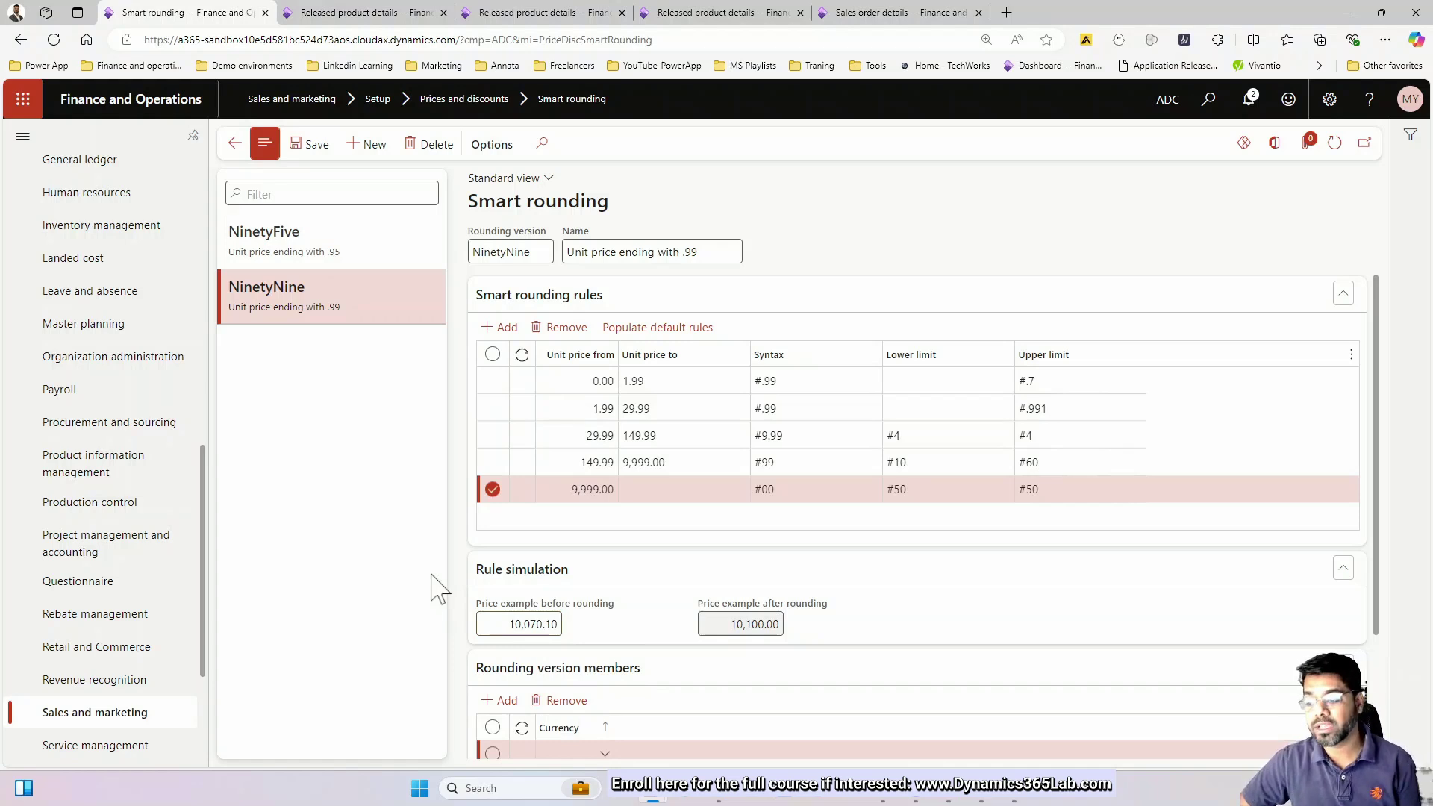
Step: Rerun the rule simulation with the example price's decimals changed, using 10,070.17
double_click(550, 624)
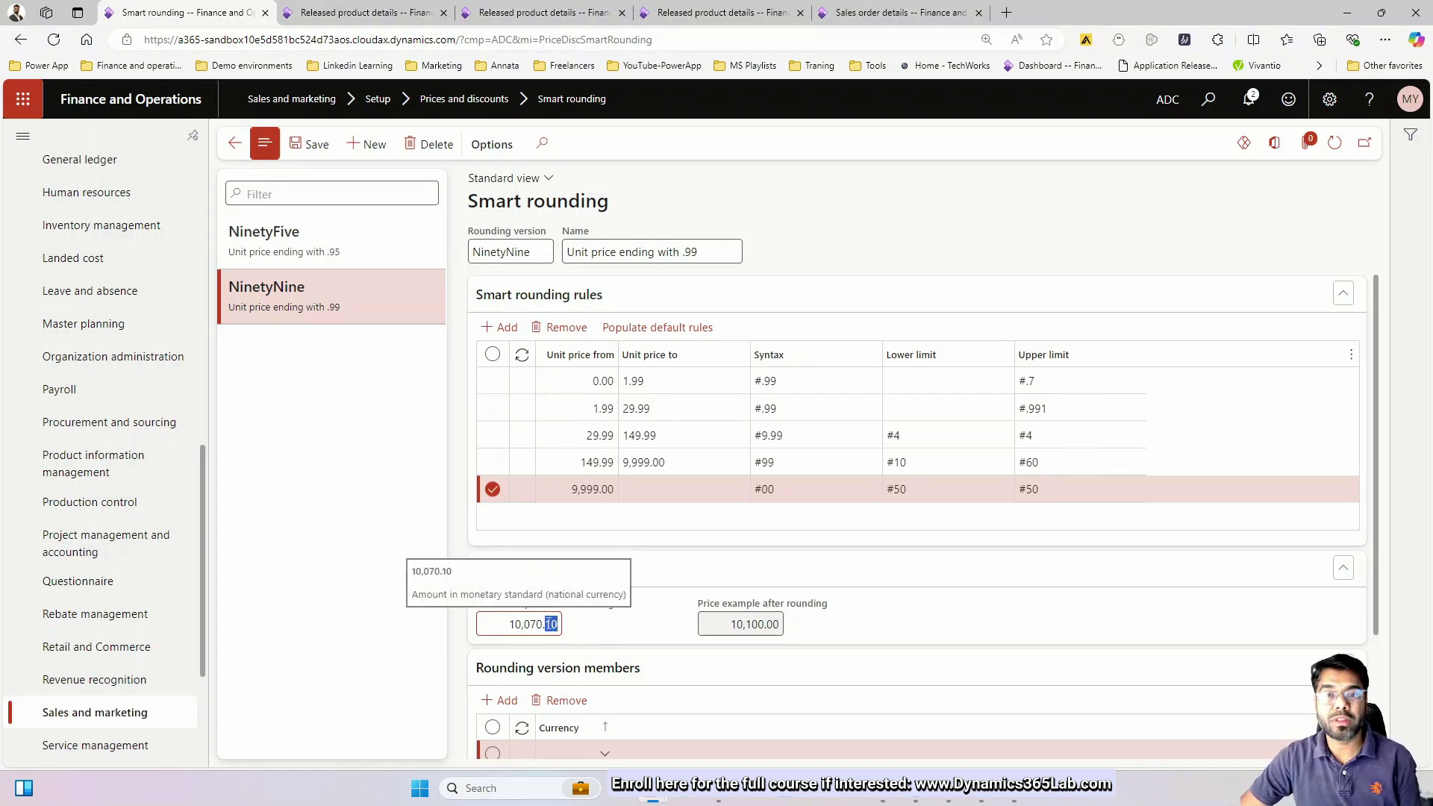
left_click(558, 625)
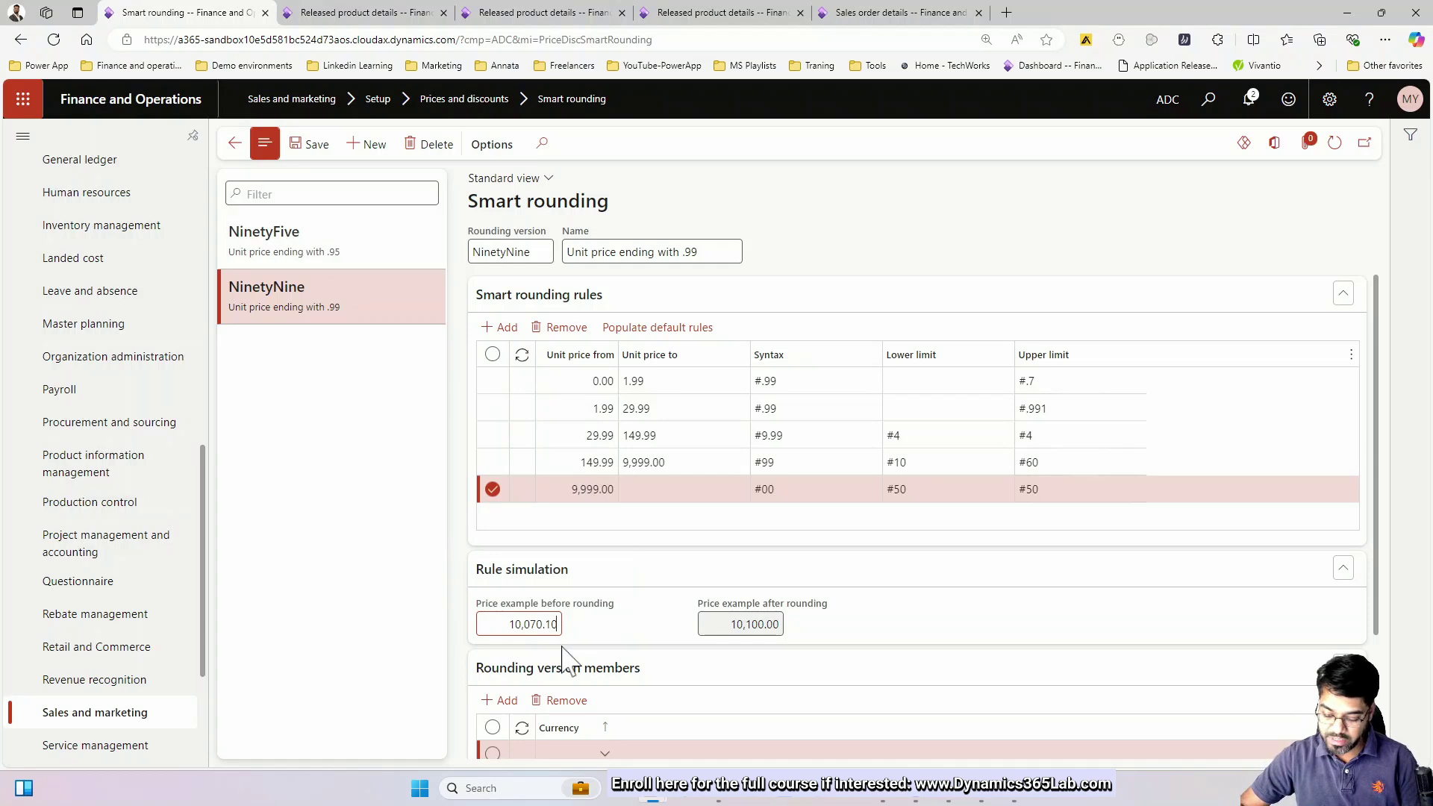
key("BackSpace")
type("7")
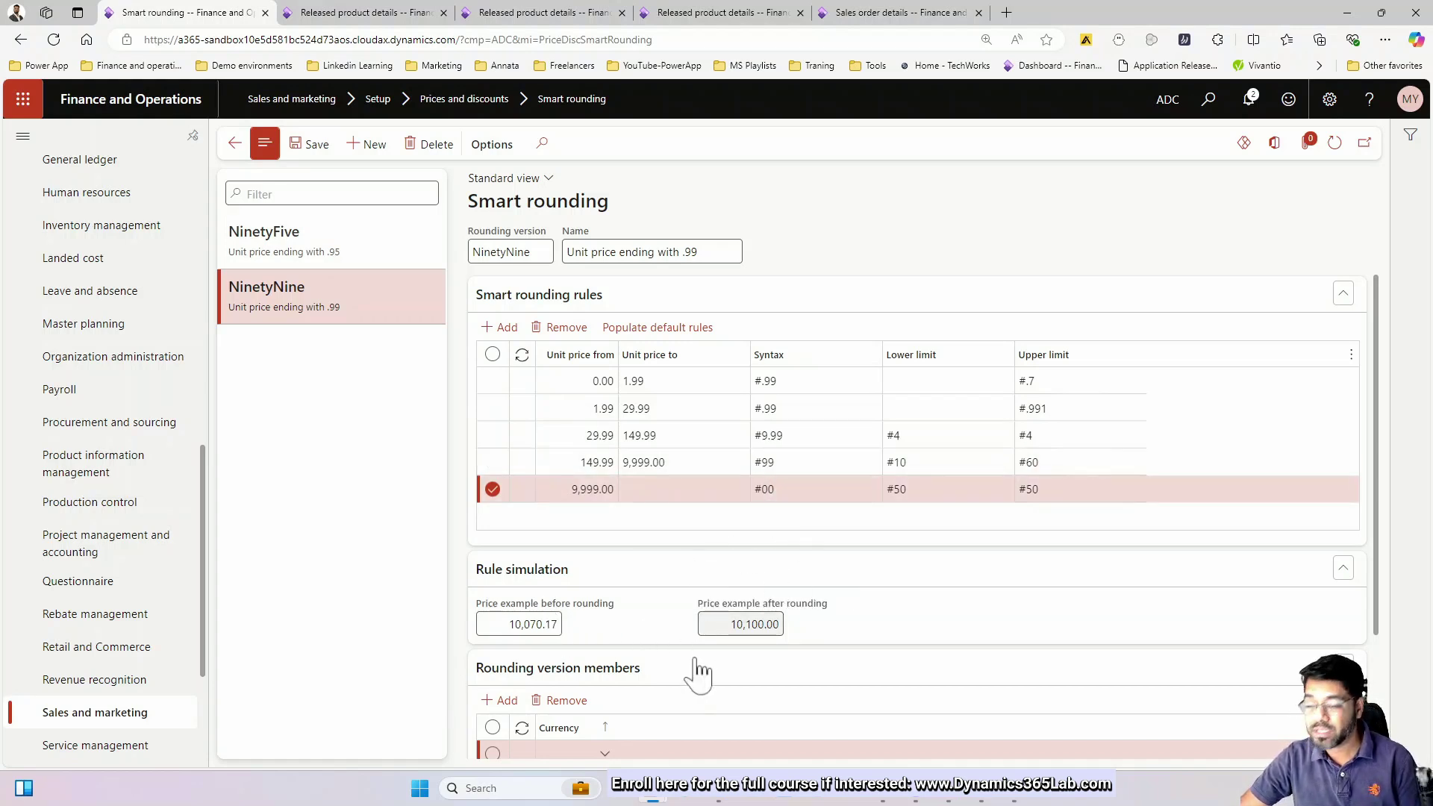
Step: Check the unit price ranges of the NinetyNine rules and save the rounding version
left_click(681, 464)
left_click(698, 437)
left_click(649, 380)
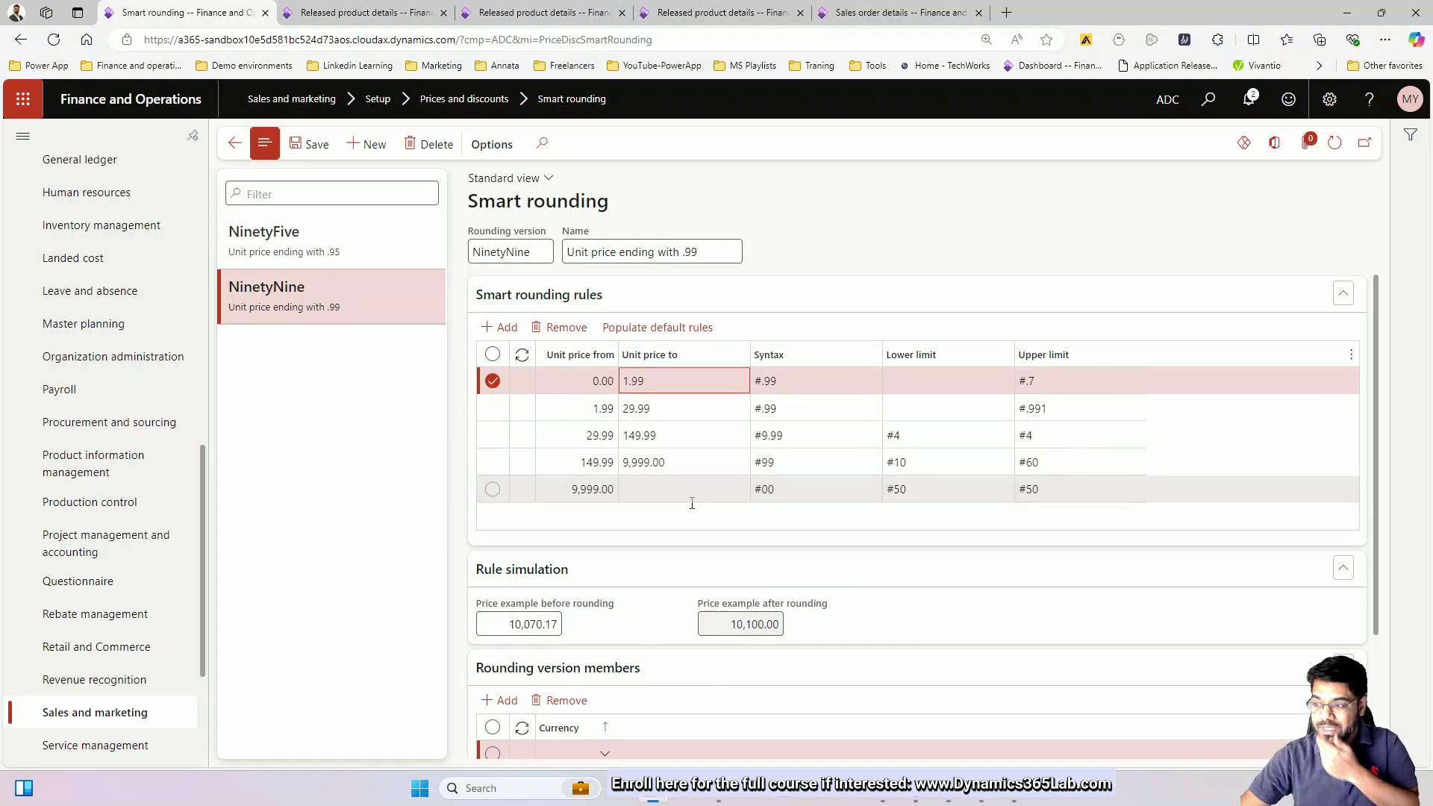
left_click(709, 492)
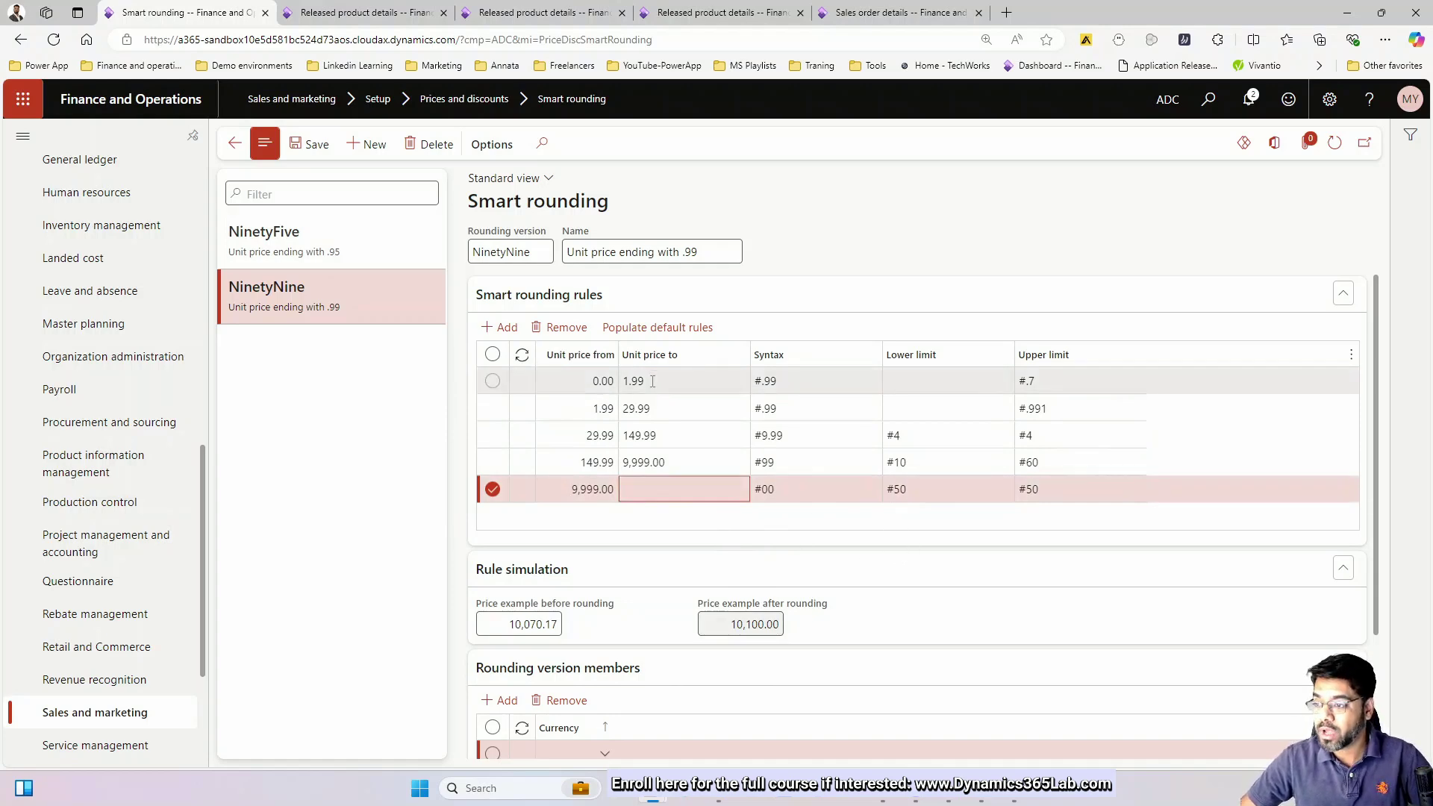
left_click(612, 377)
key("Down")
key("Down")
left_click(317, 146)
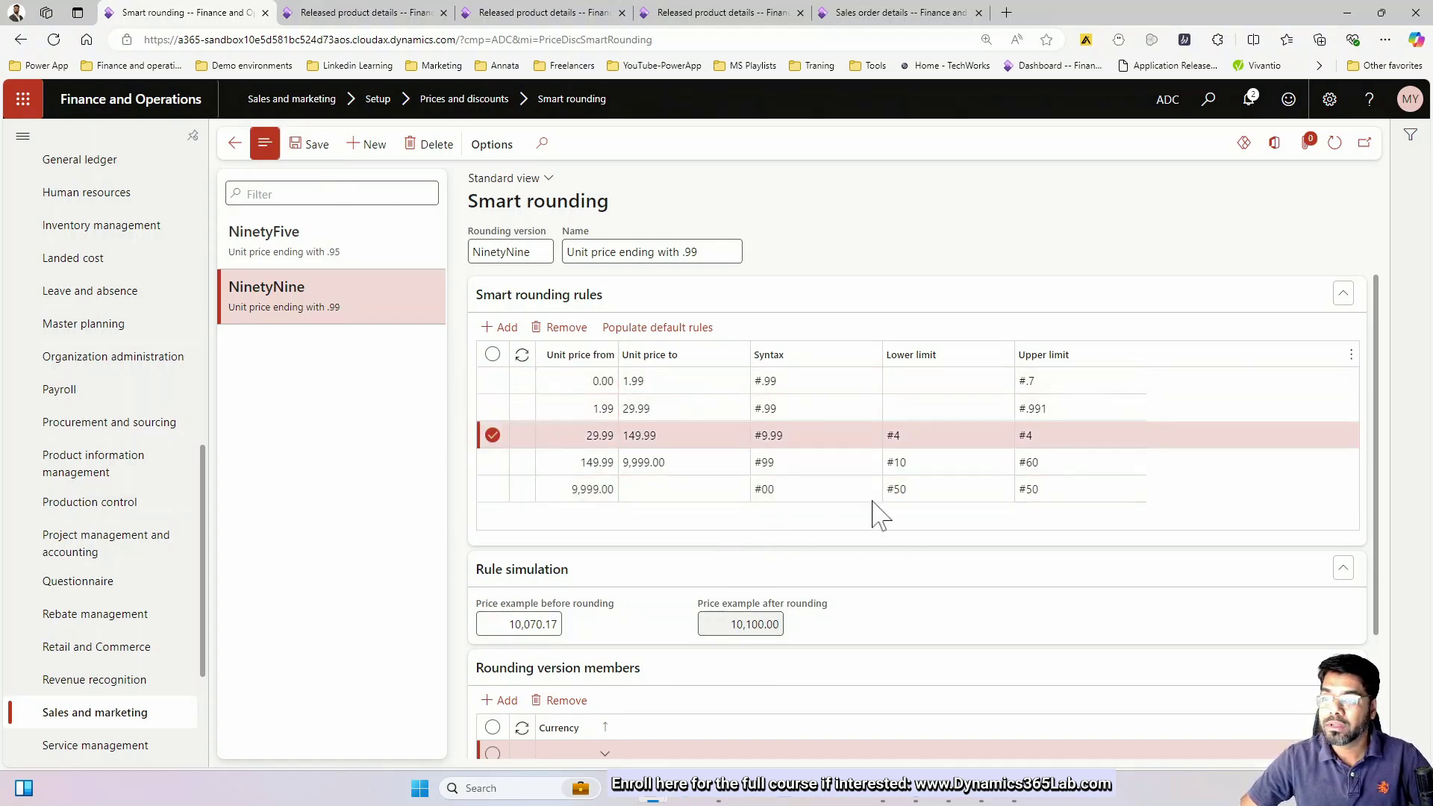
Step: Set the currency of the NinetyNine rounding version member to INR
scroll(674, 515, "down", 1)
left_click(310, 244)
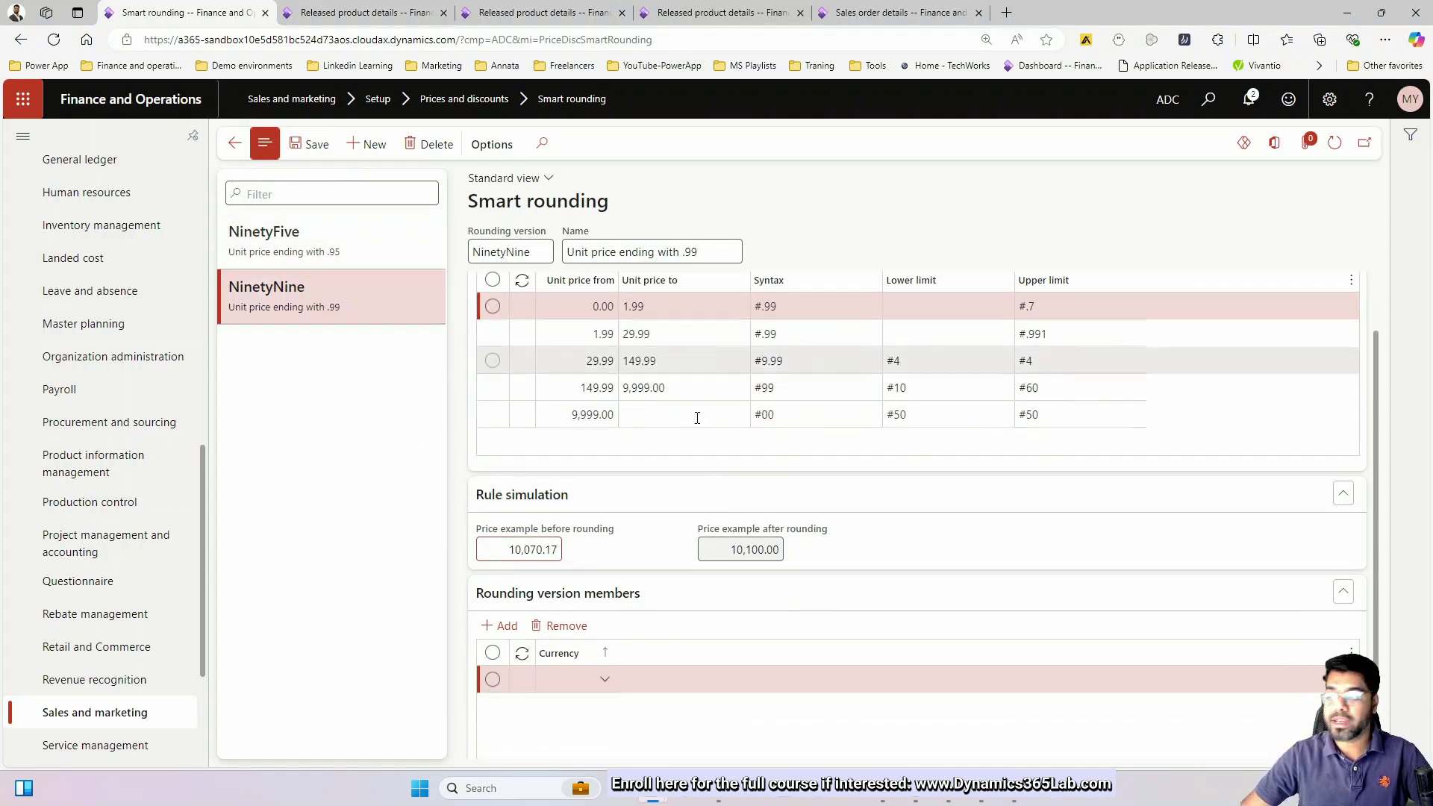
left_click(552, 677)
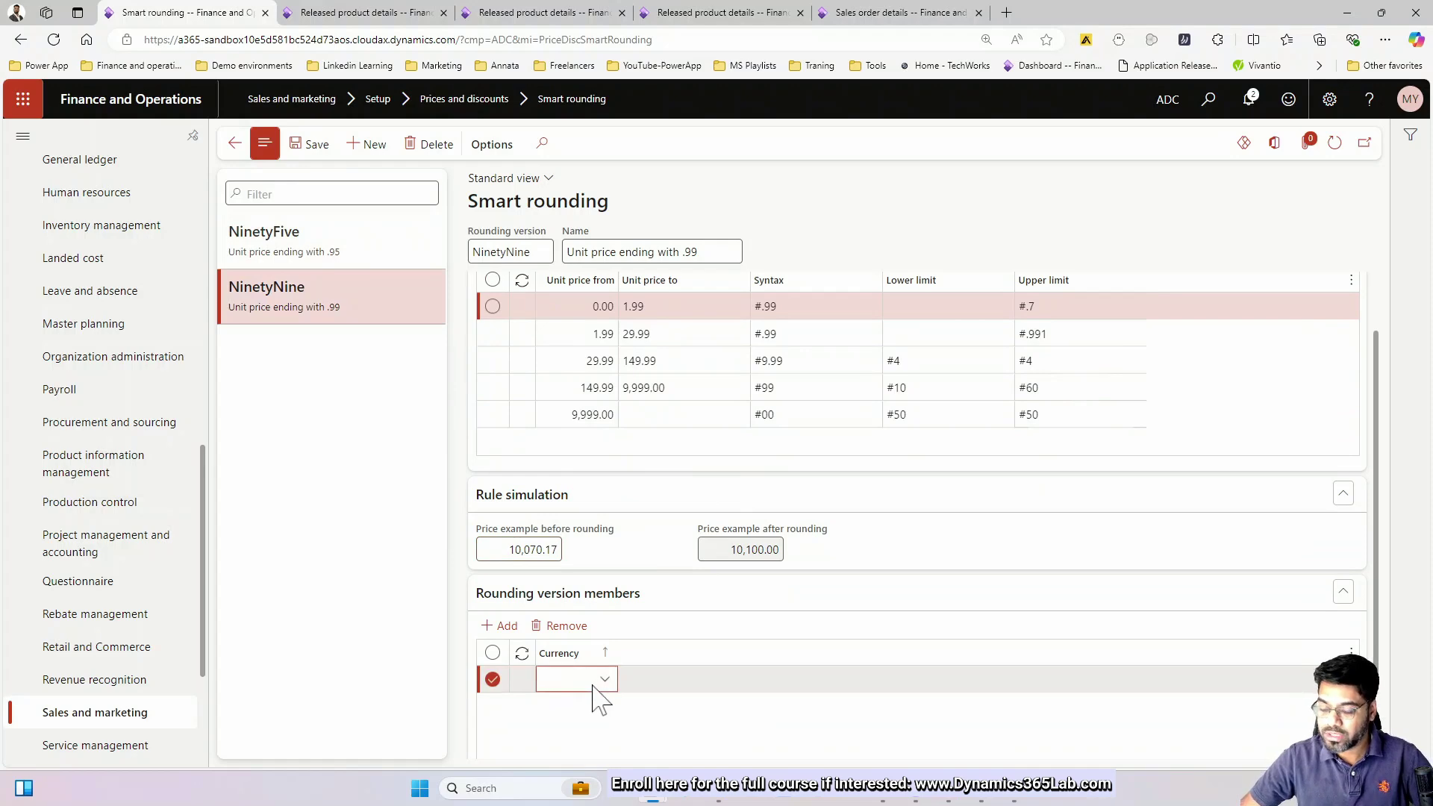
type("inr")
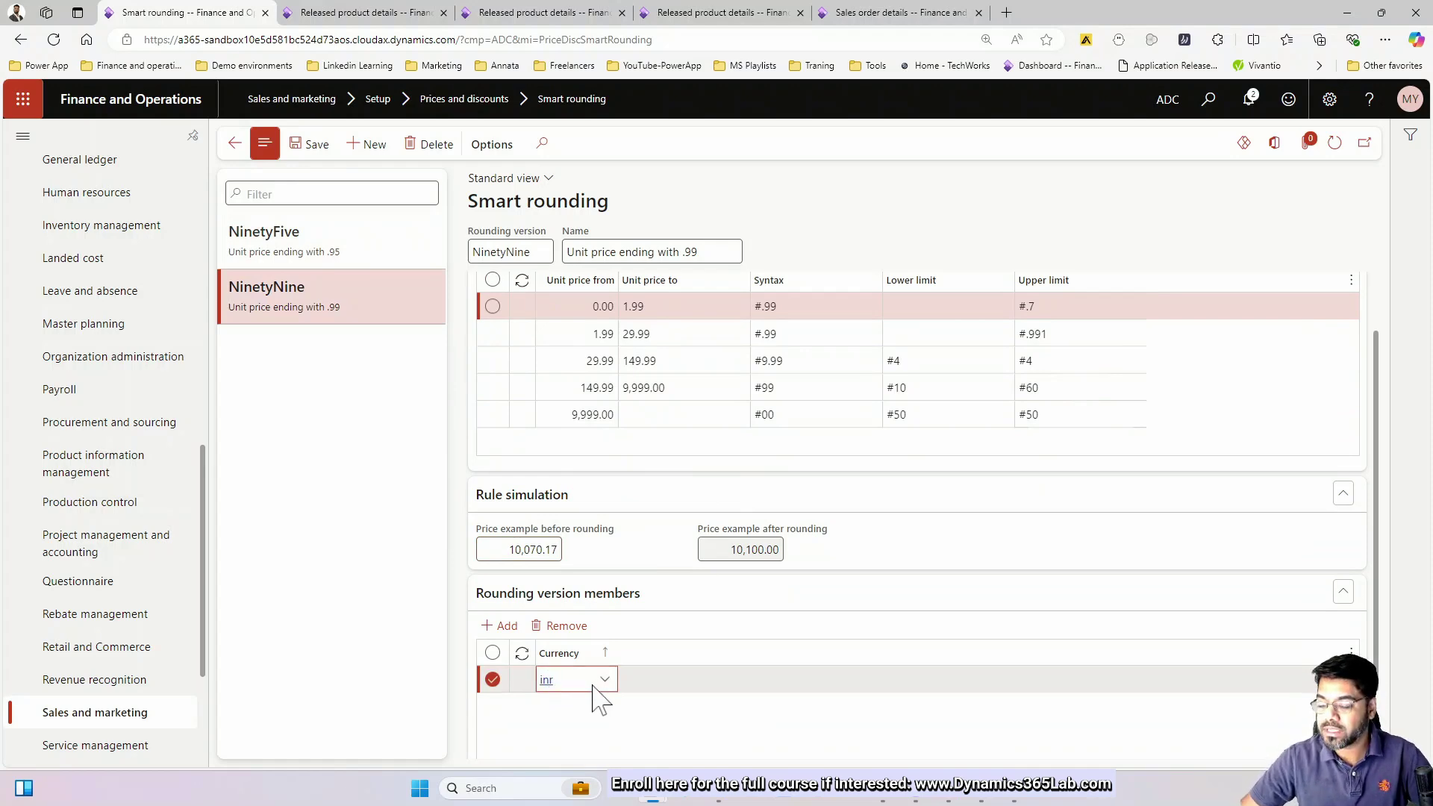
key("Return")
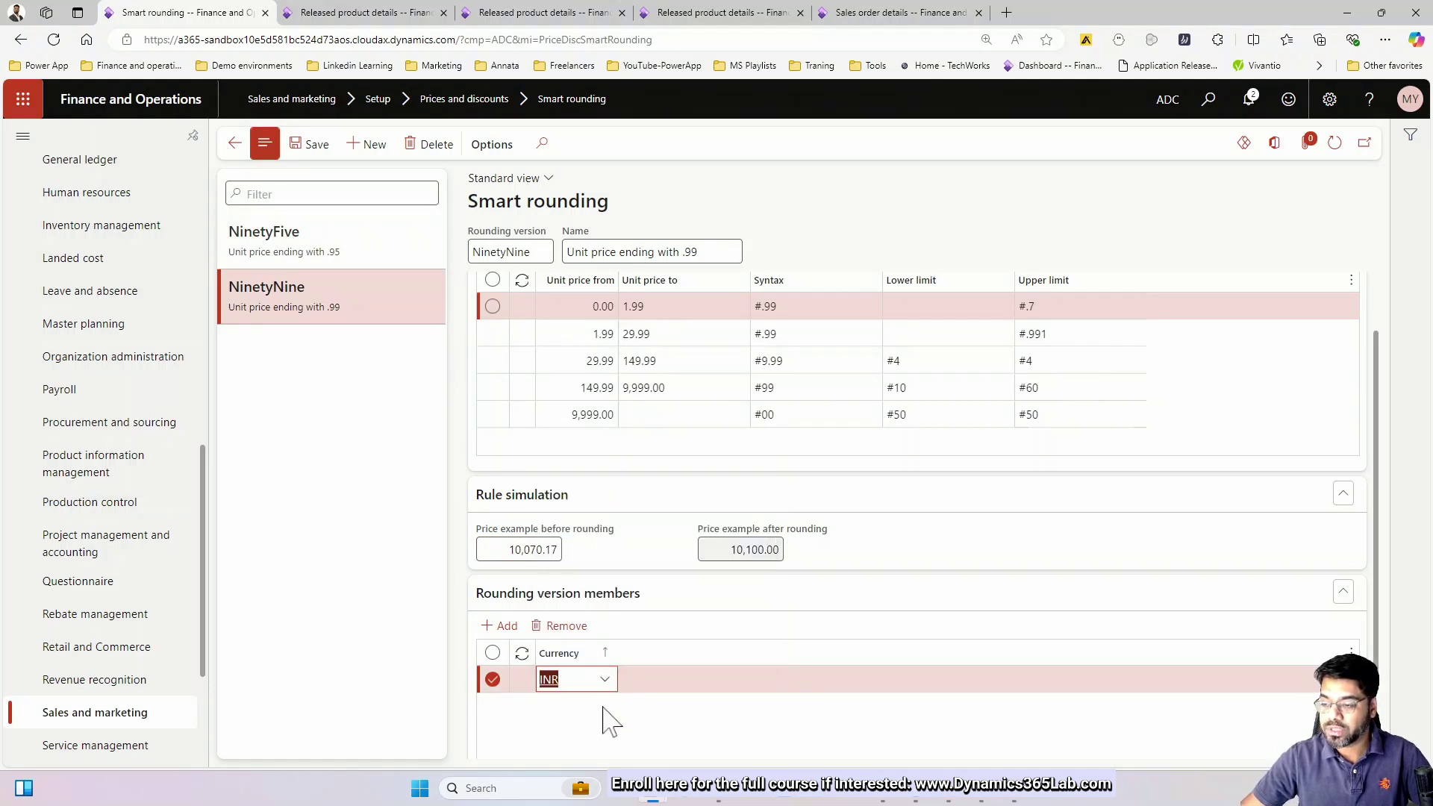
left_click(610, 721)
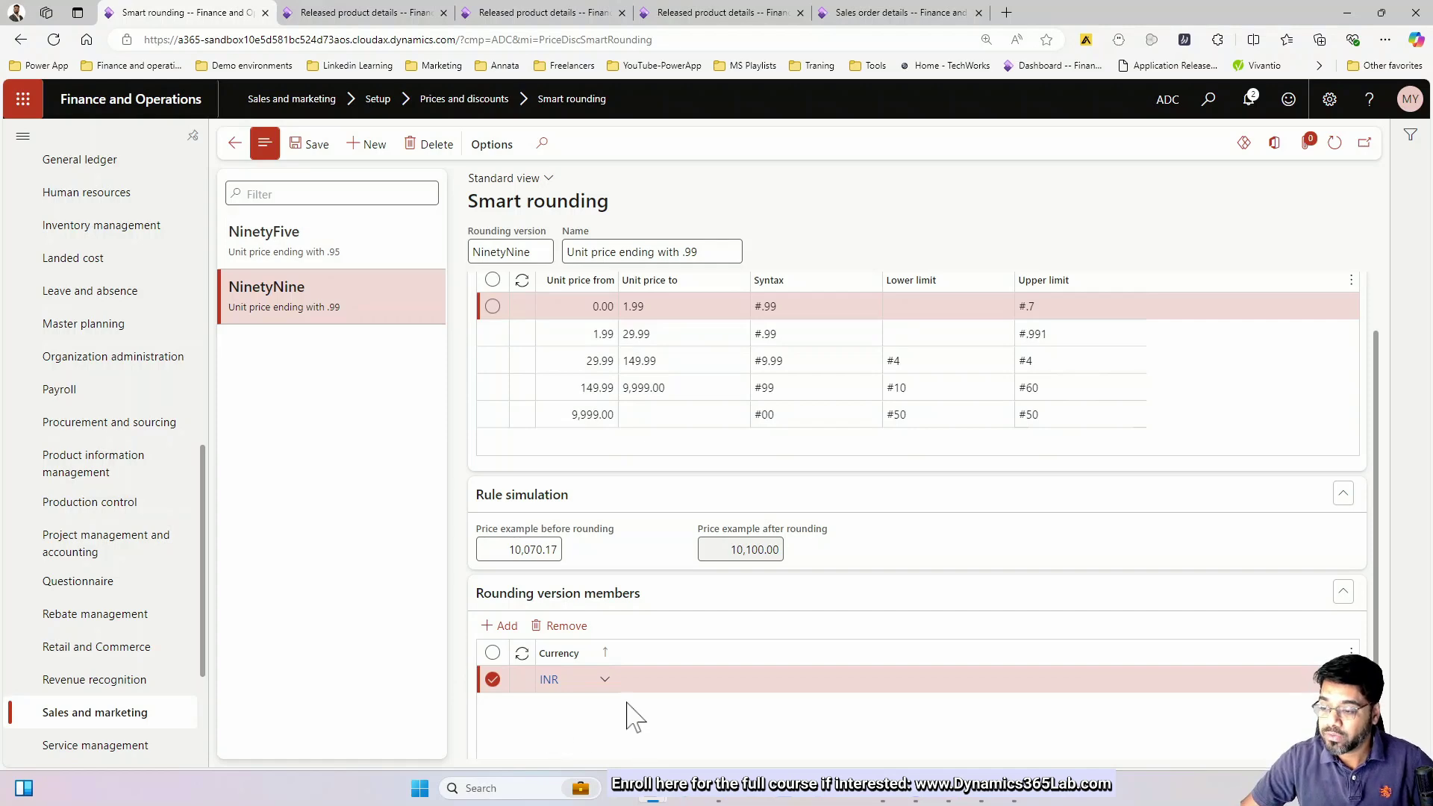
Step: Add CAD as a second currency member of the NinetyNine rounding version
scroll(635, 718, "down", 1)
left_click(498, 551)
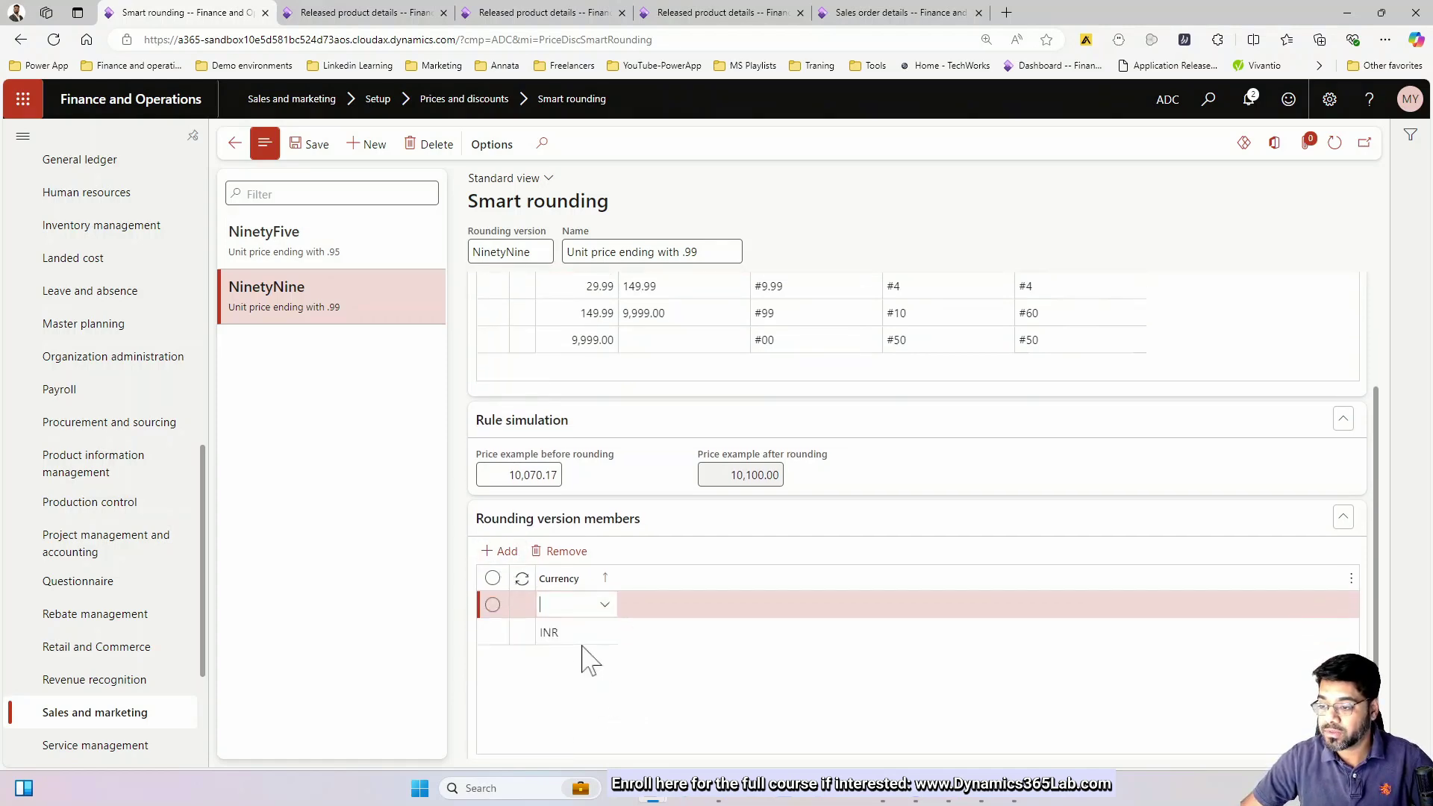
left_click(563, 606)
type("CAD")
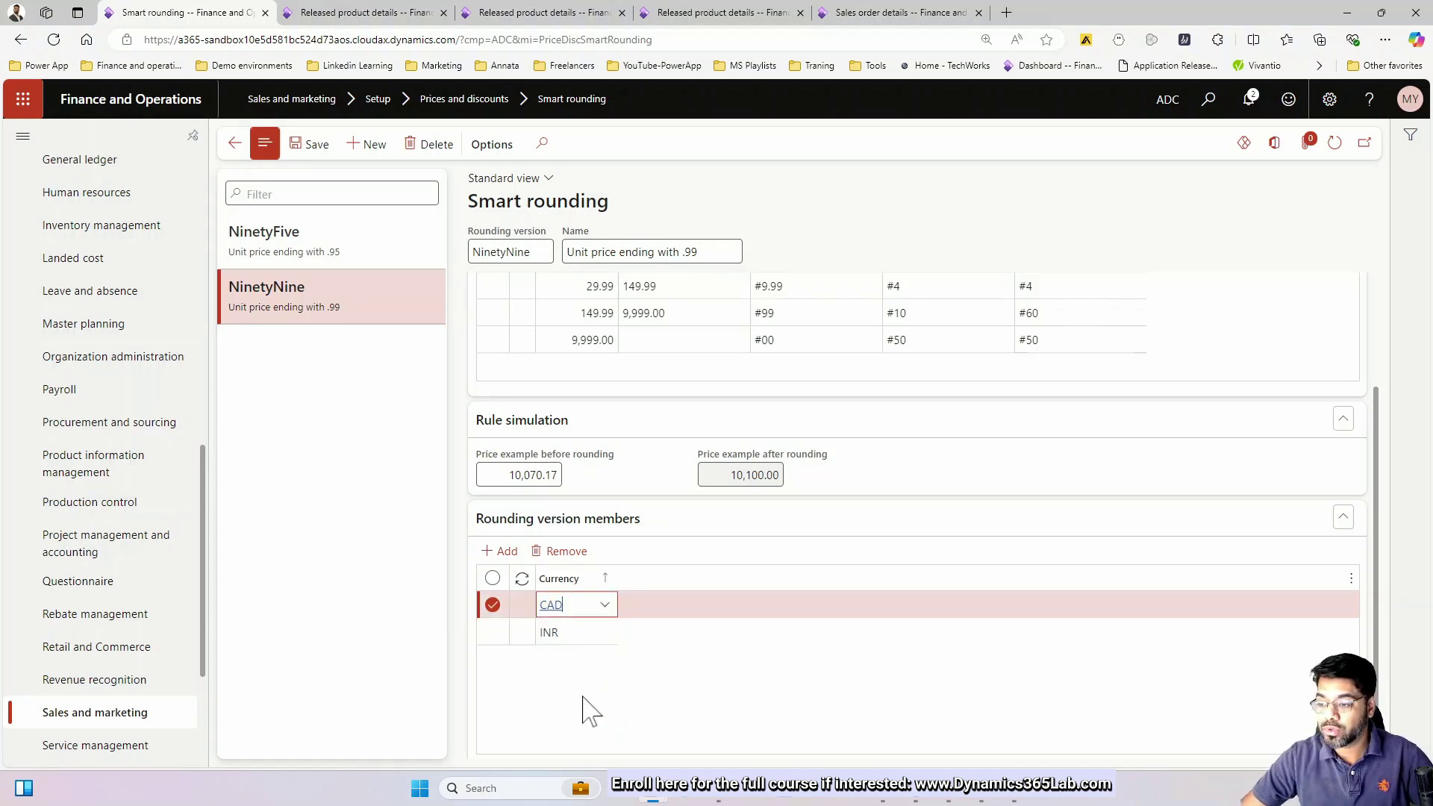
left_click(544, 656)
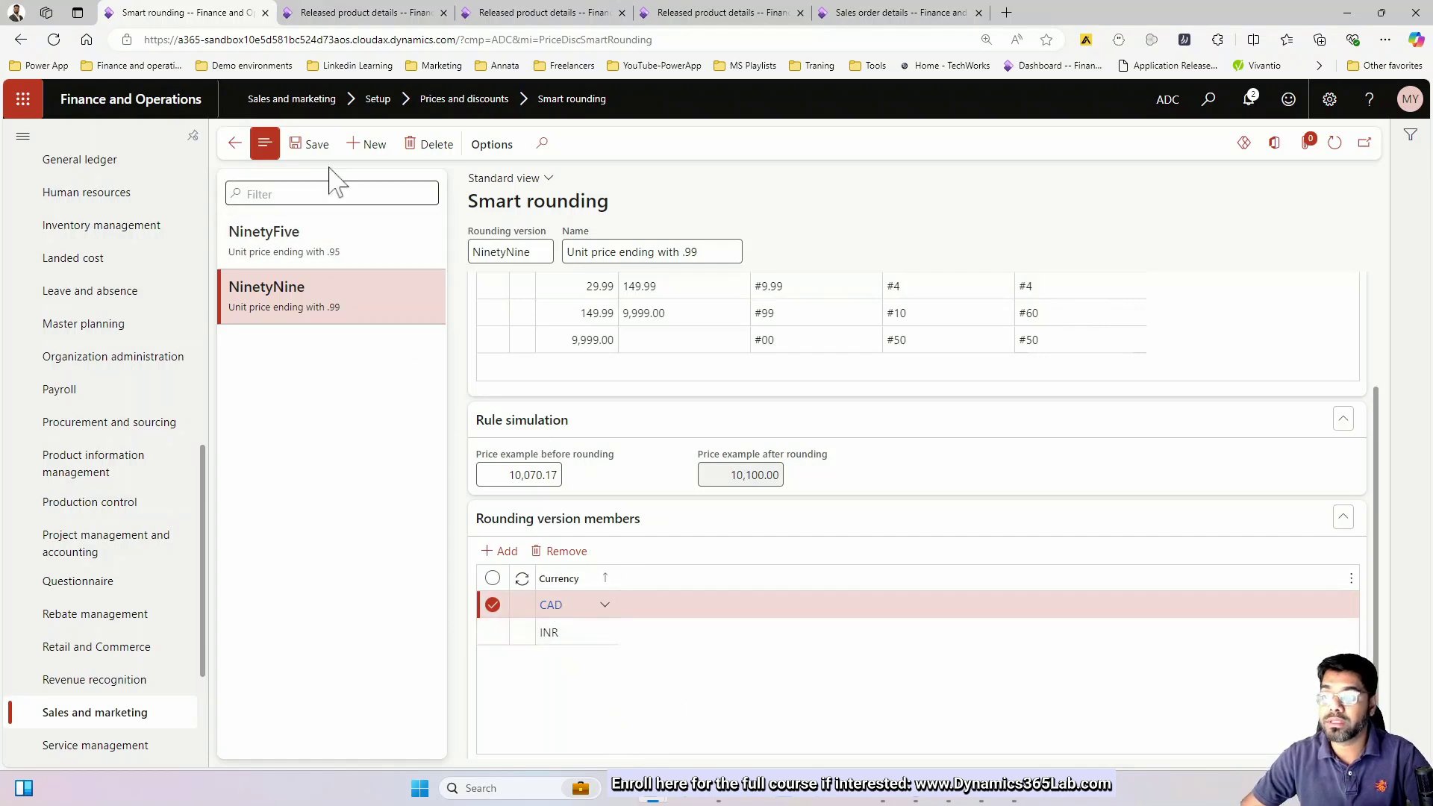
left_click(552, 605)
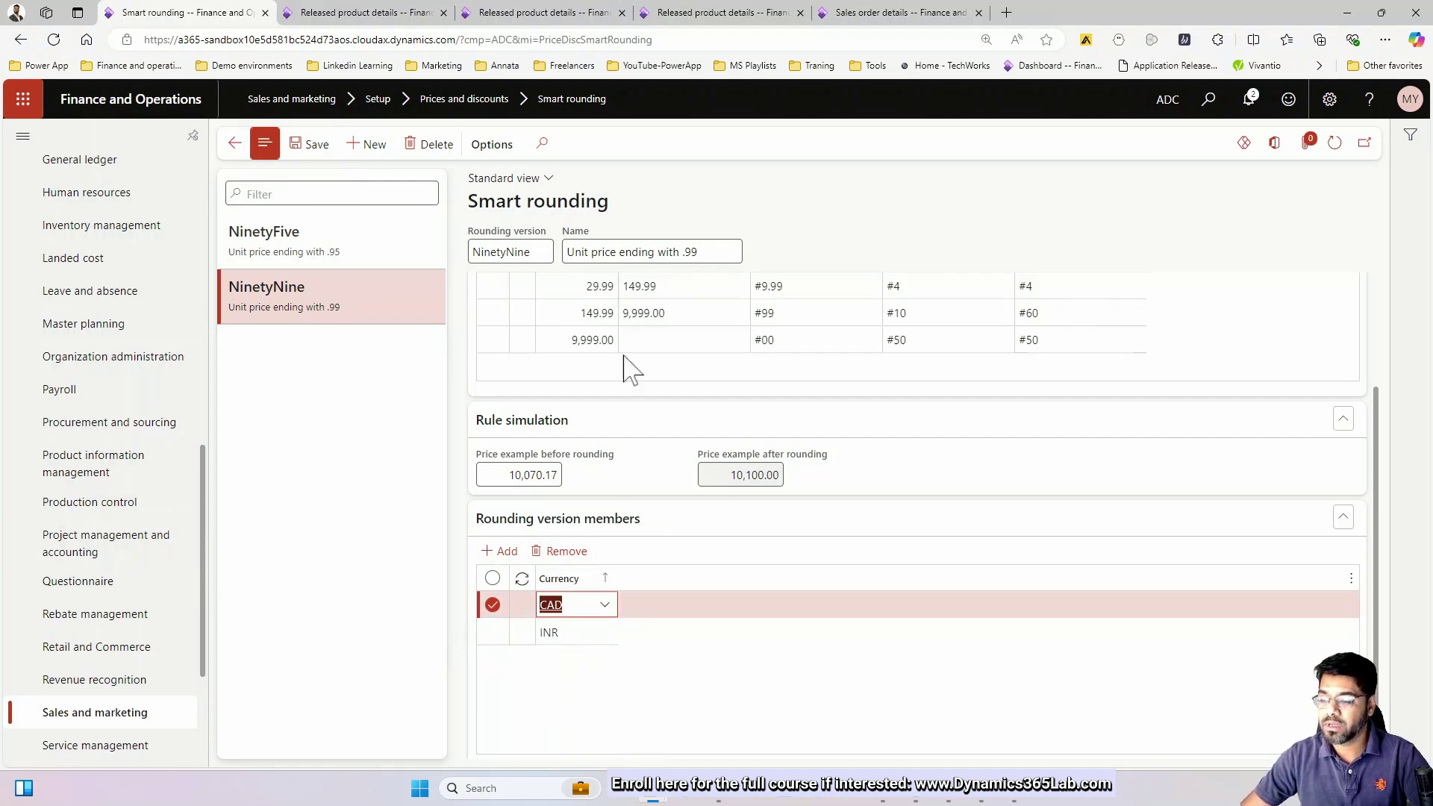
Step: Open the trade agreements of released product SM001 and check the amount on its sales price line
key("ctrl+Tab")
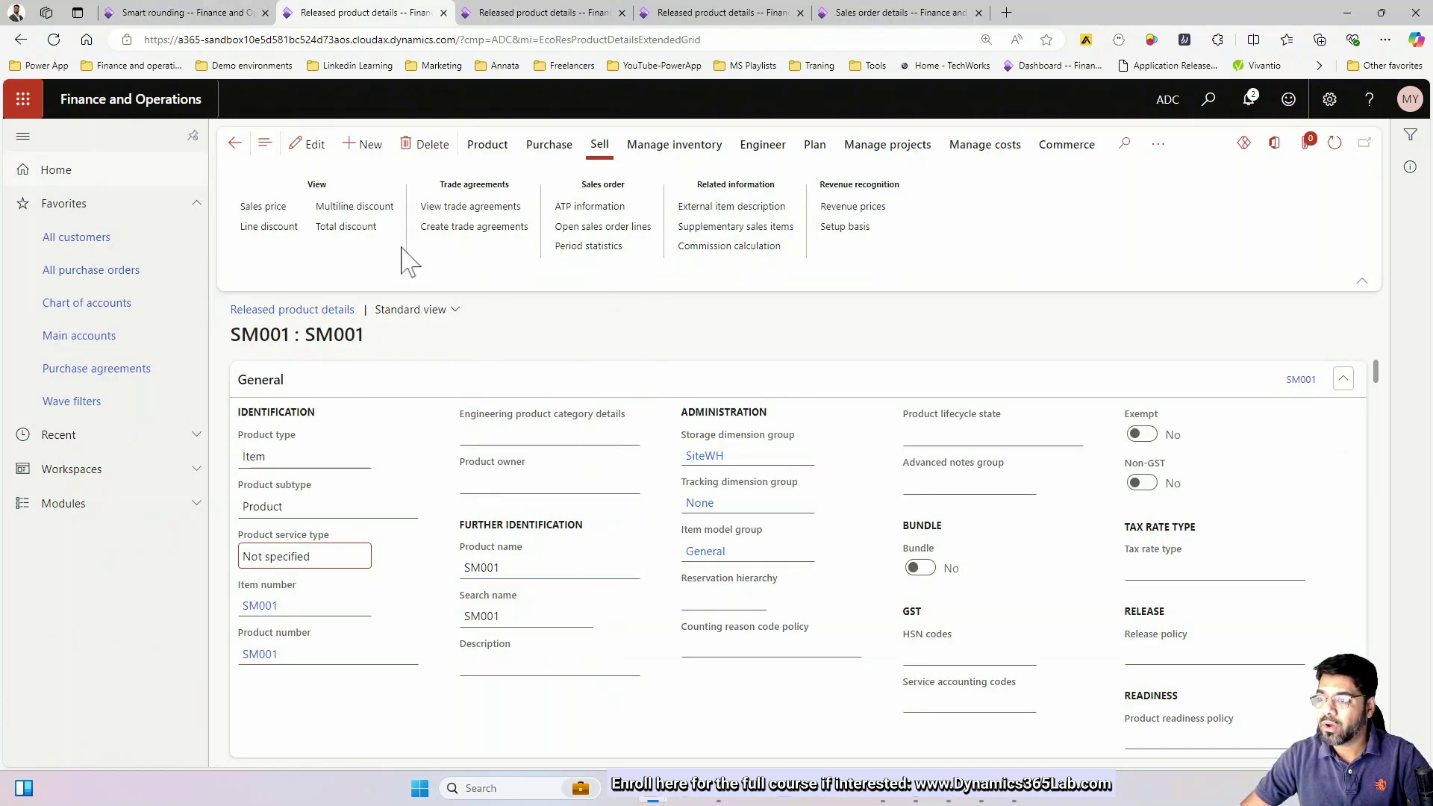
left_click(501, 226)
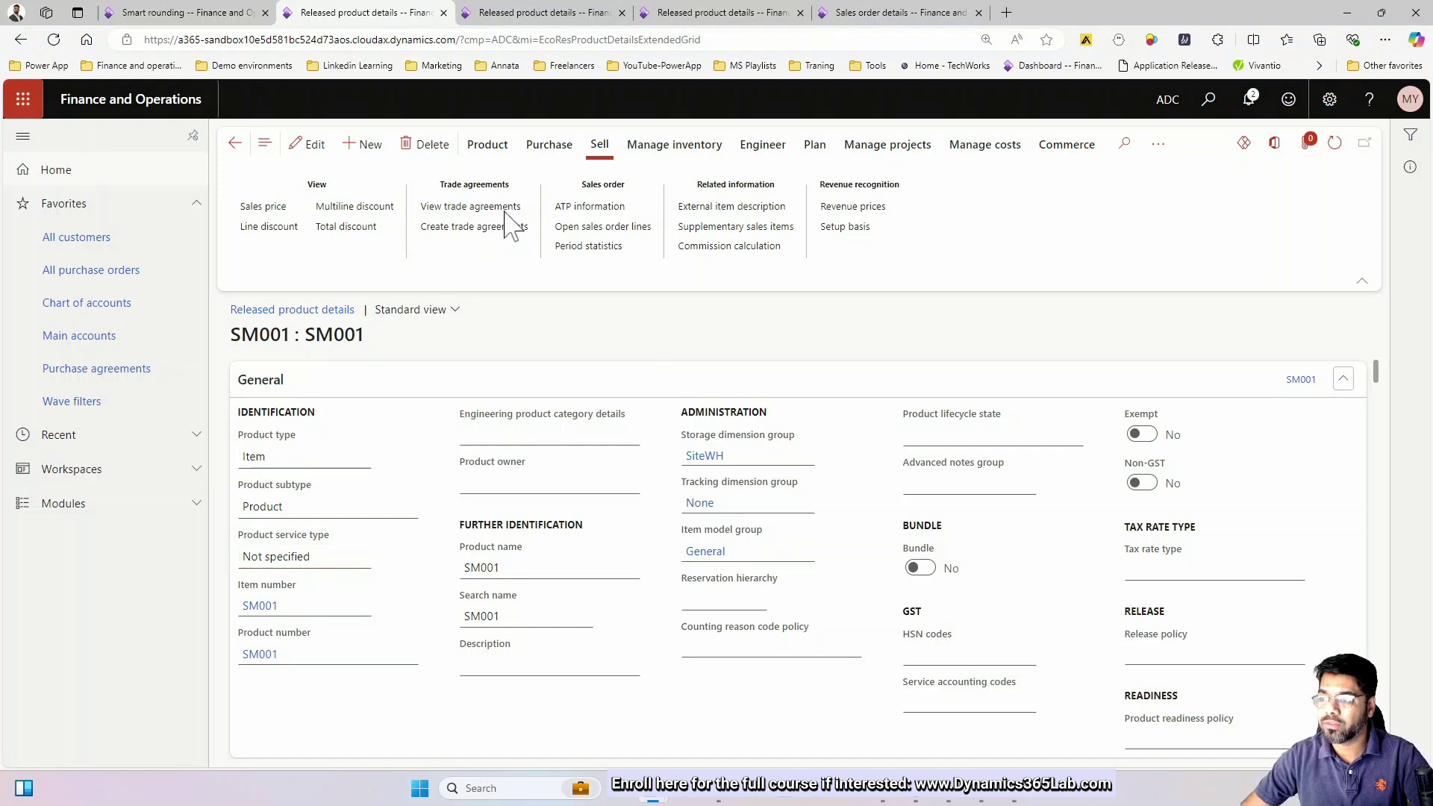
left_click(234, 143)
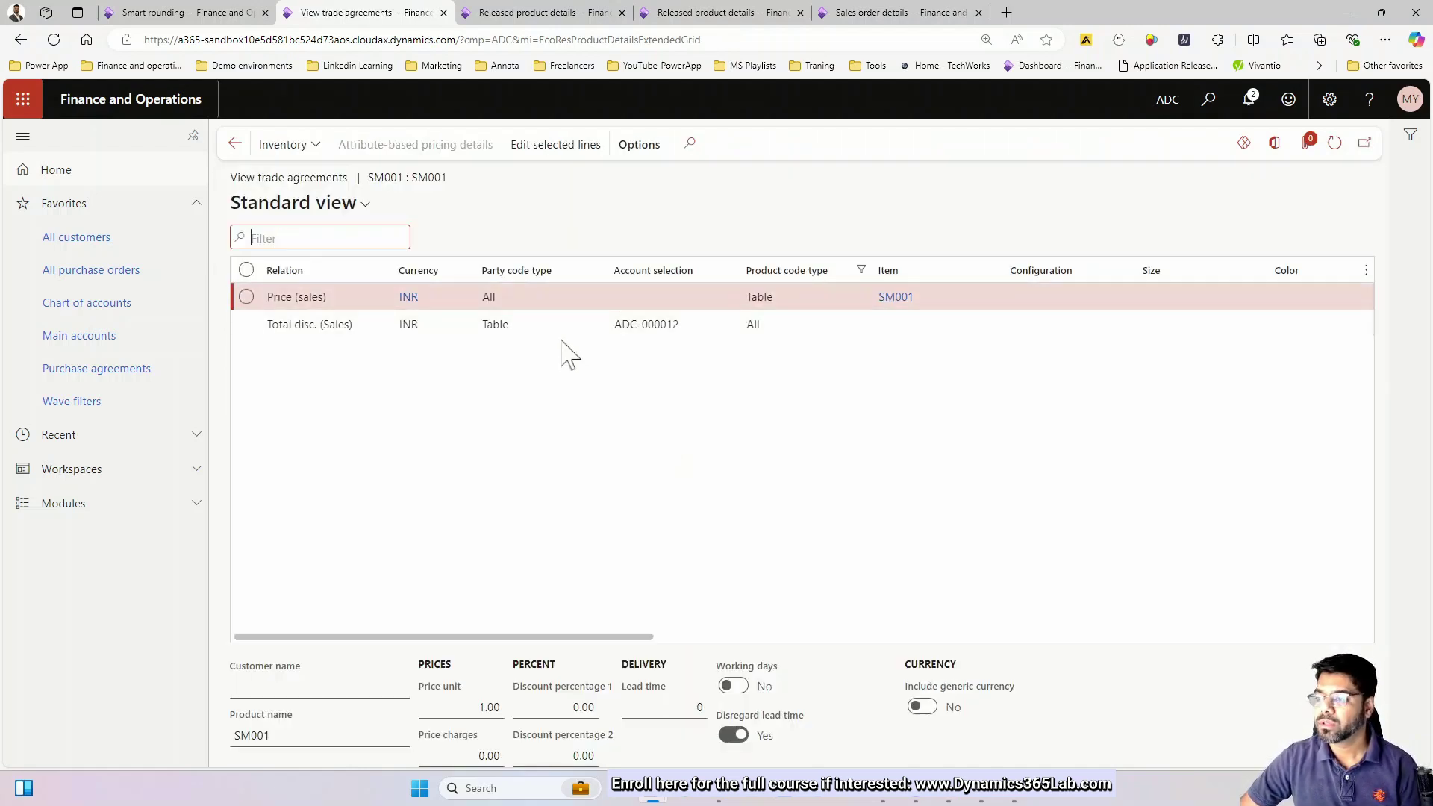
left_click(547, 304)
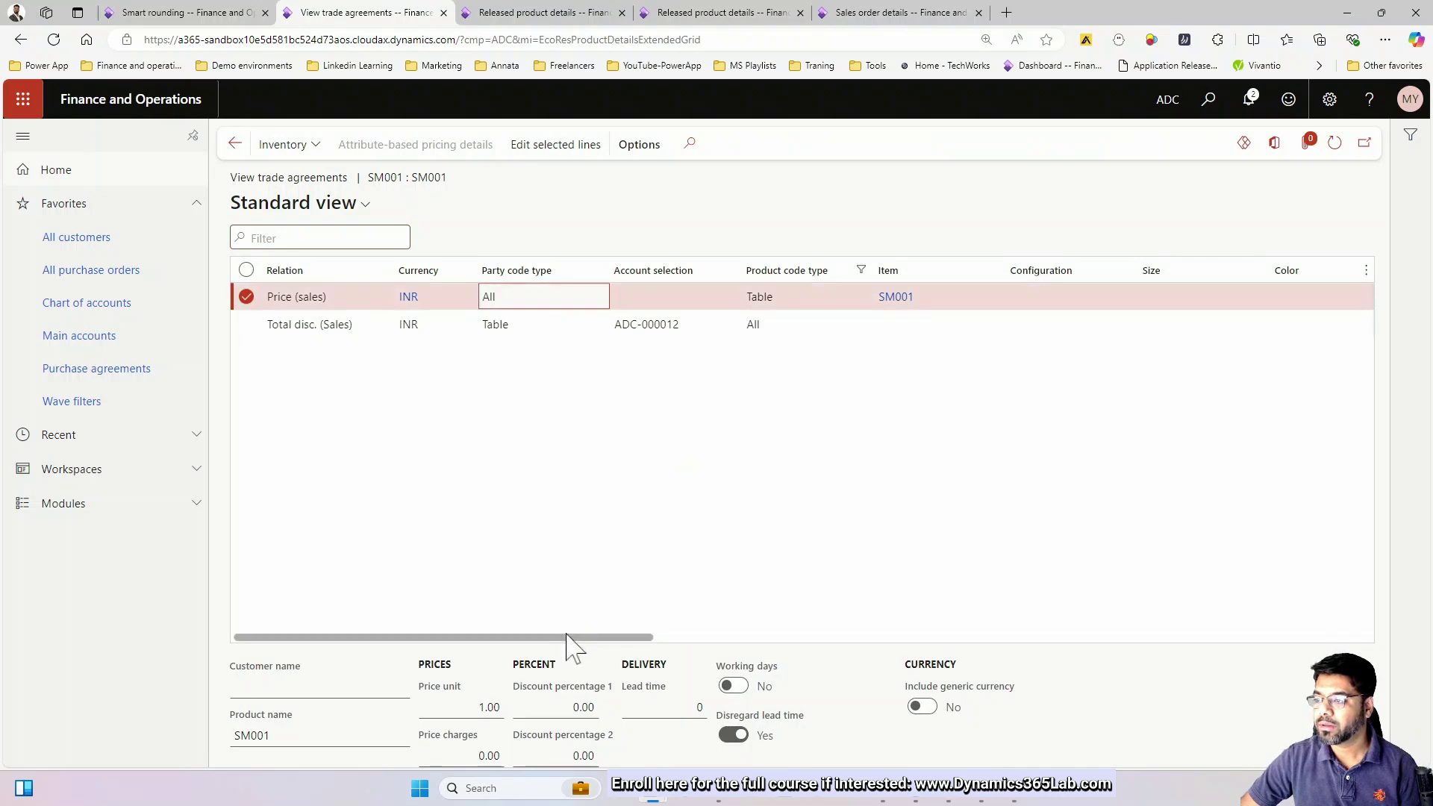
left_click_drag(569, 636, 1142, 710)
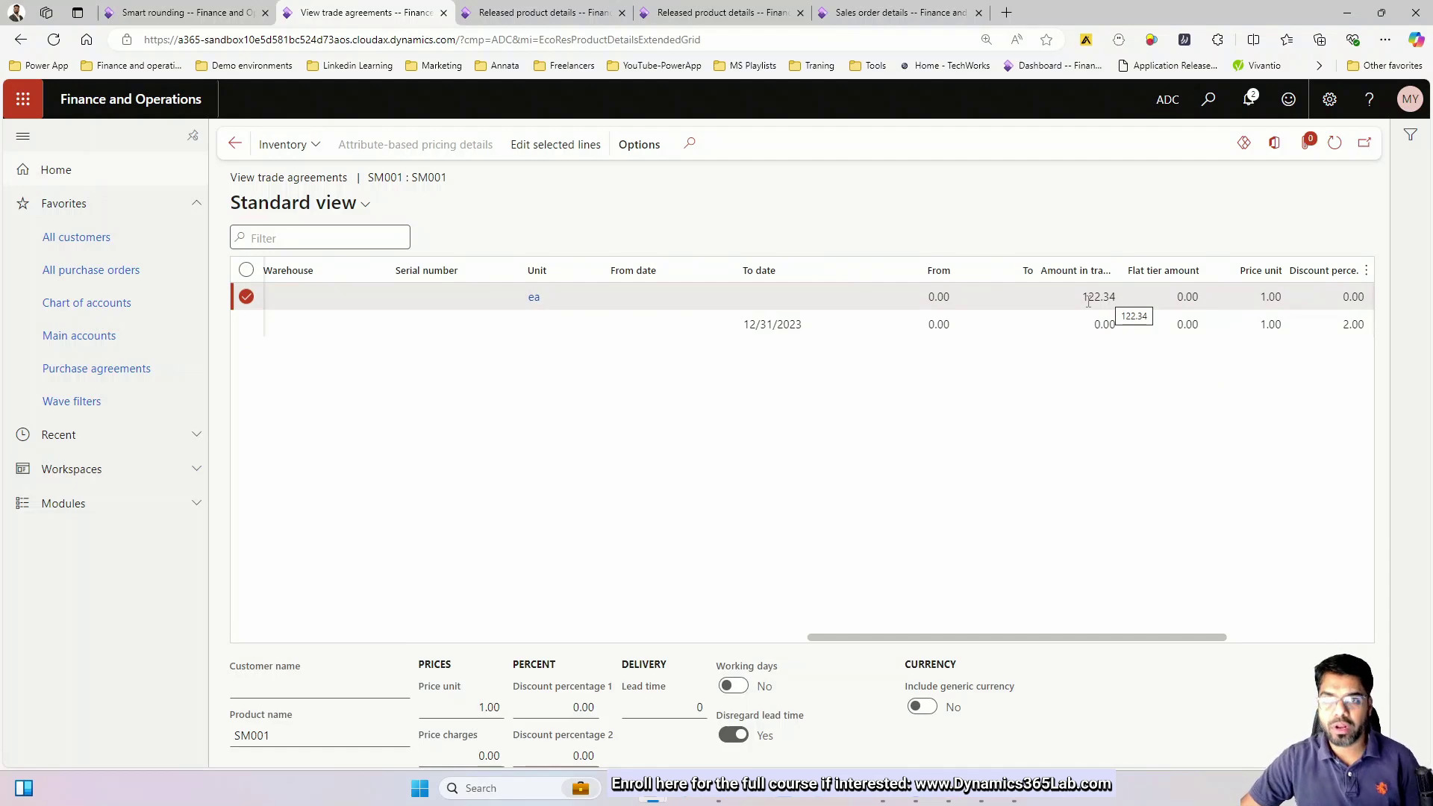
Step: Compare the SM001 sales price with the NinetyNine rule covering unit prices from 29.99 to 149.99
left_click(224, 12)
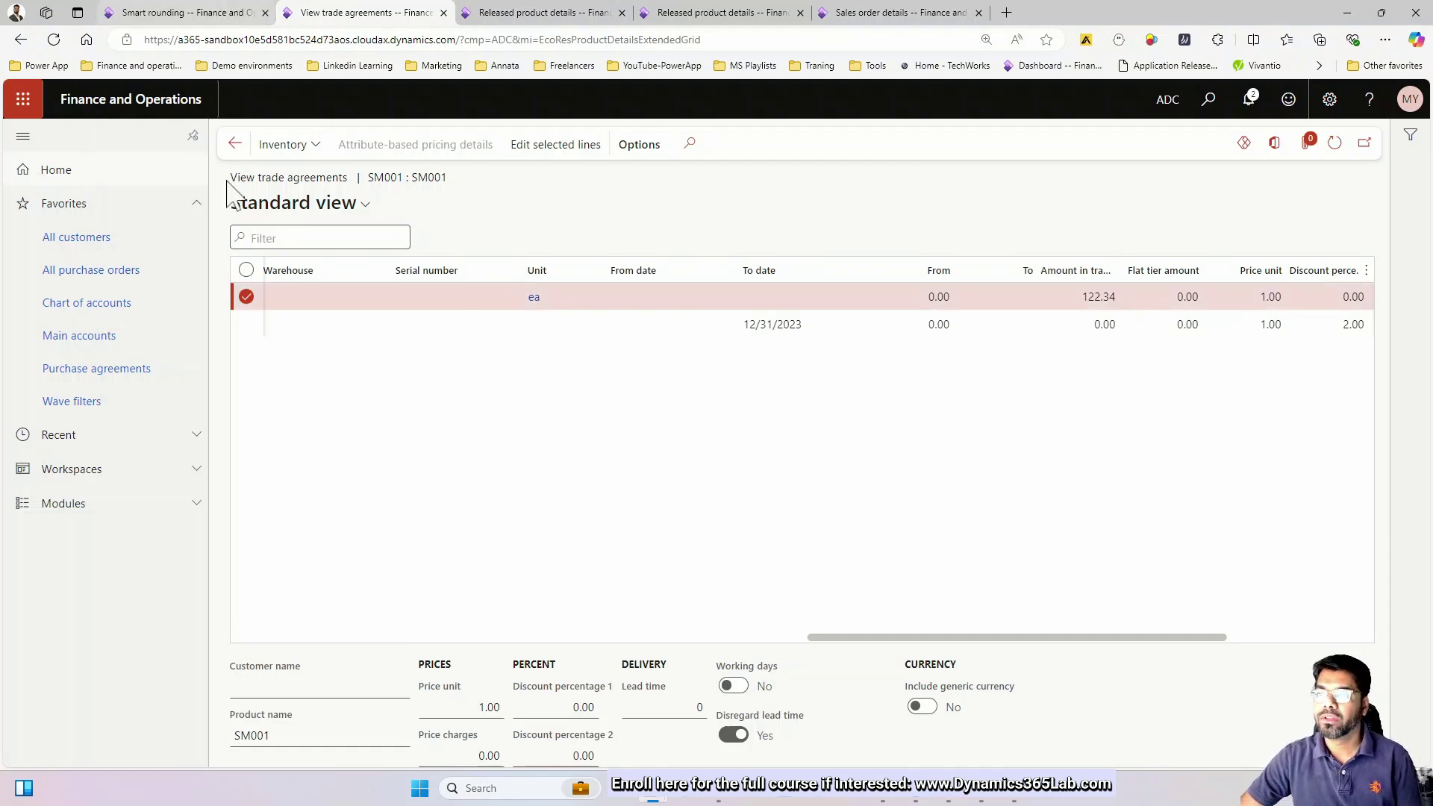
scroll(703, 408, "up", 2)
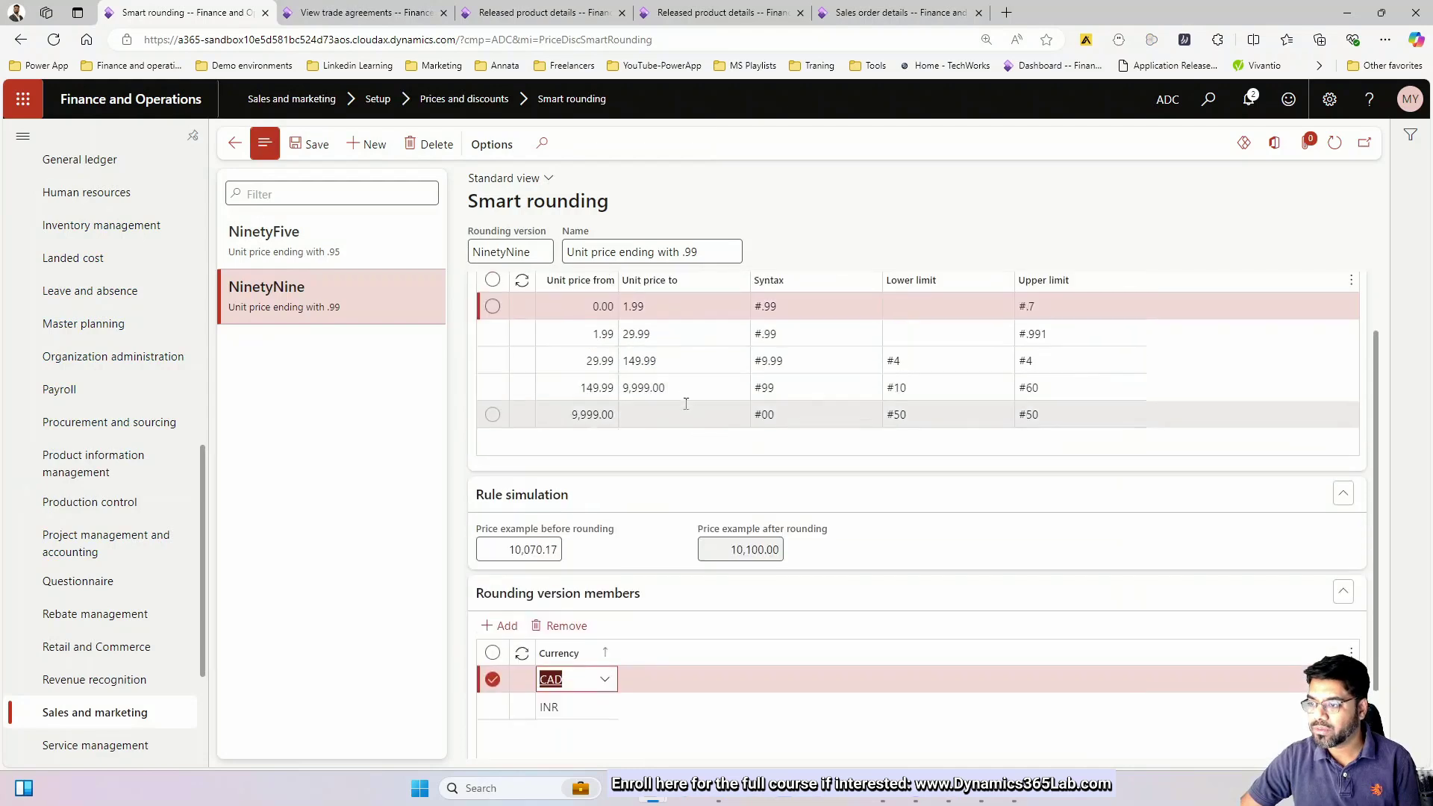
left_click(678, 360)
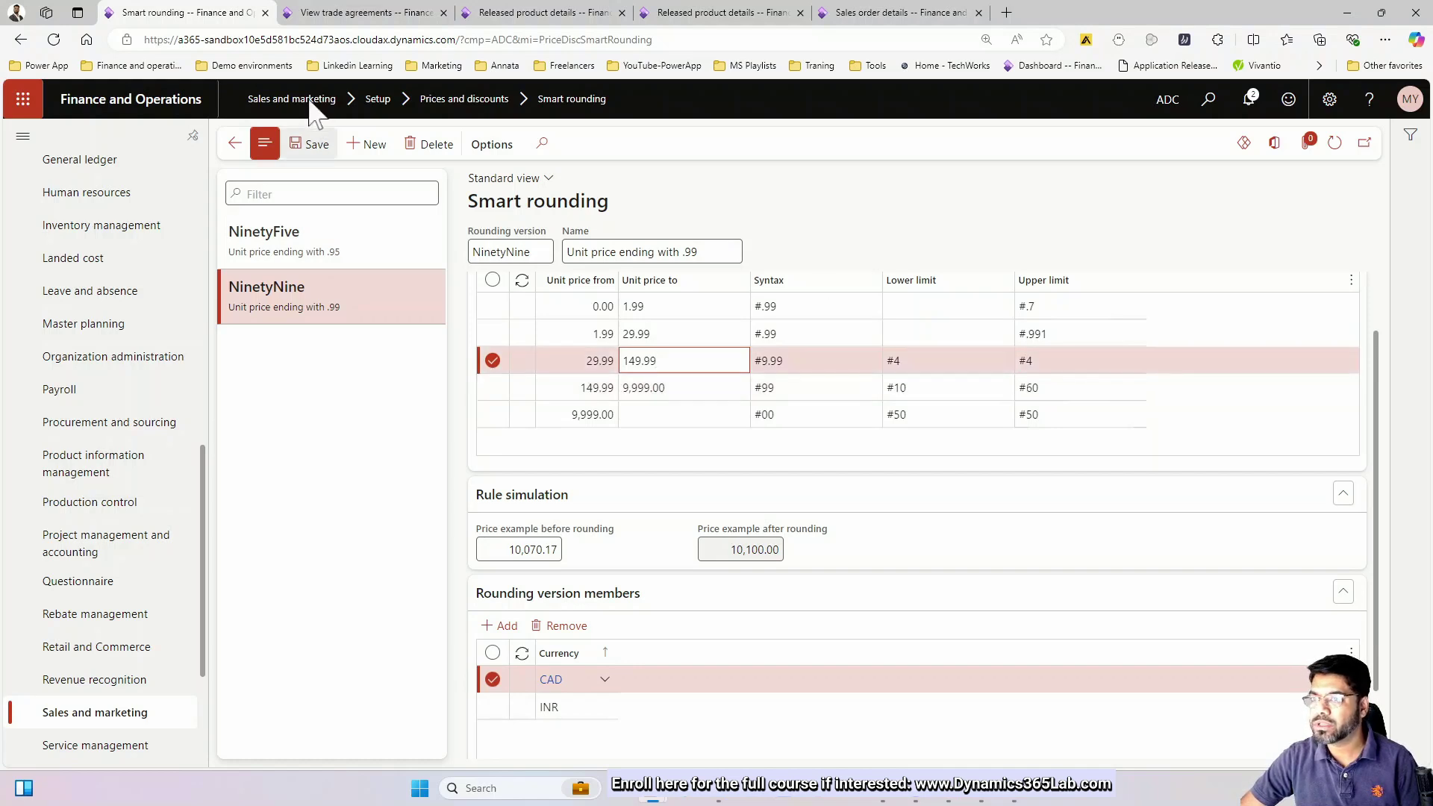
left_click(357, 13)
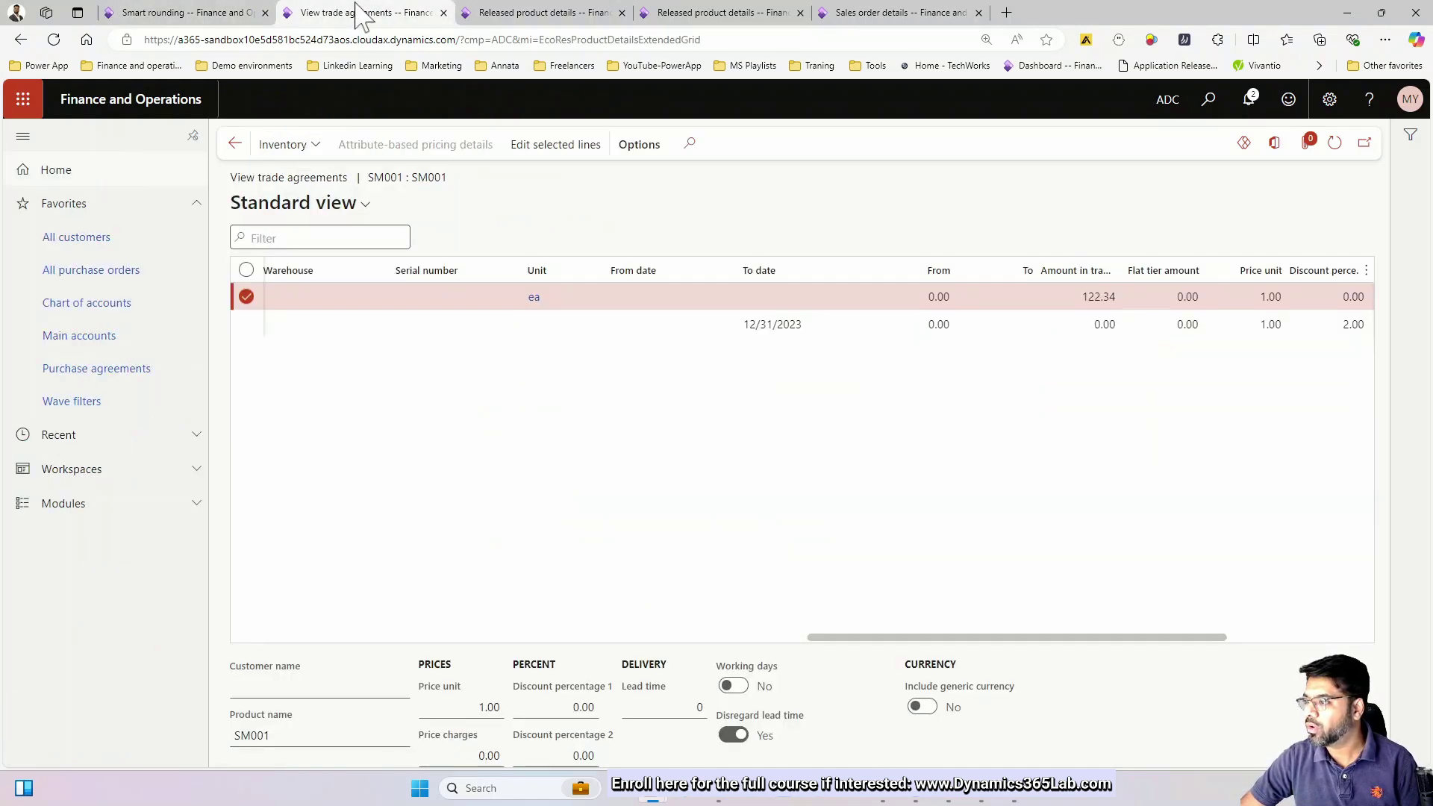
left_click(228, 14)
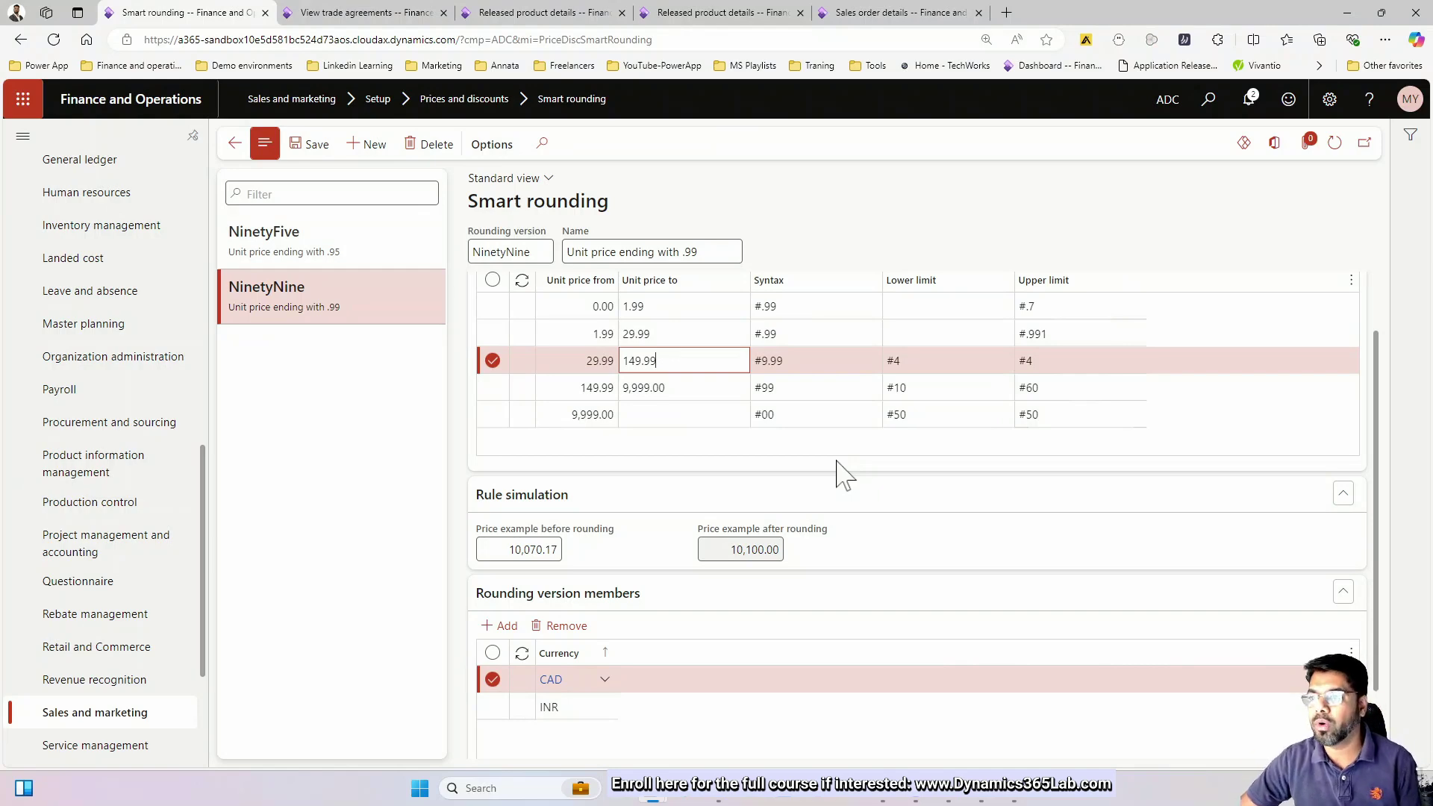
left_click(390, 14)
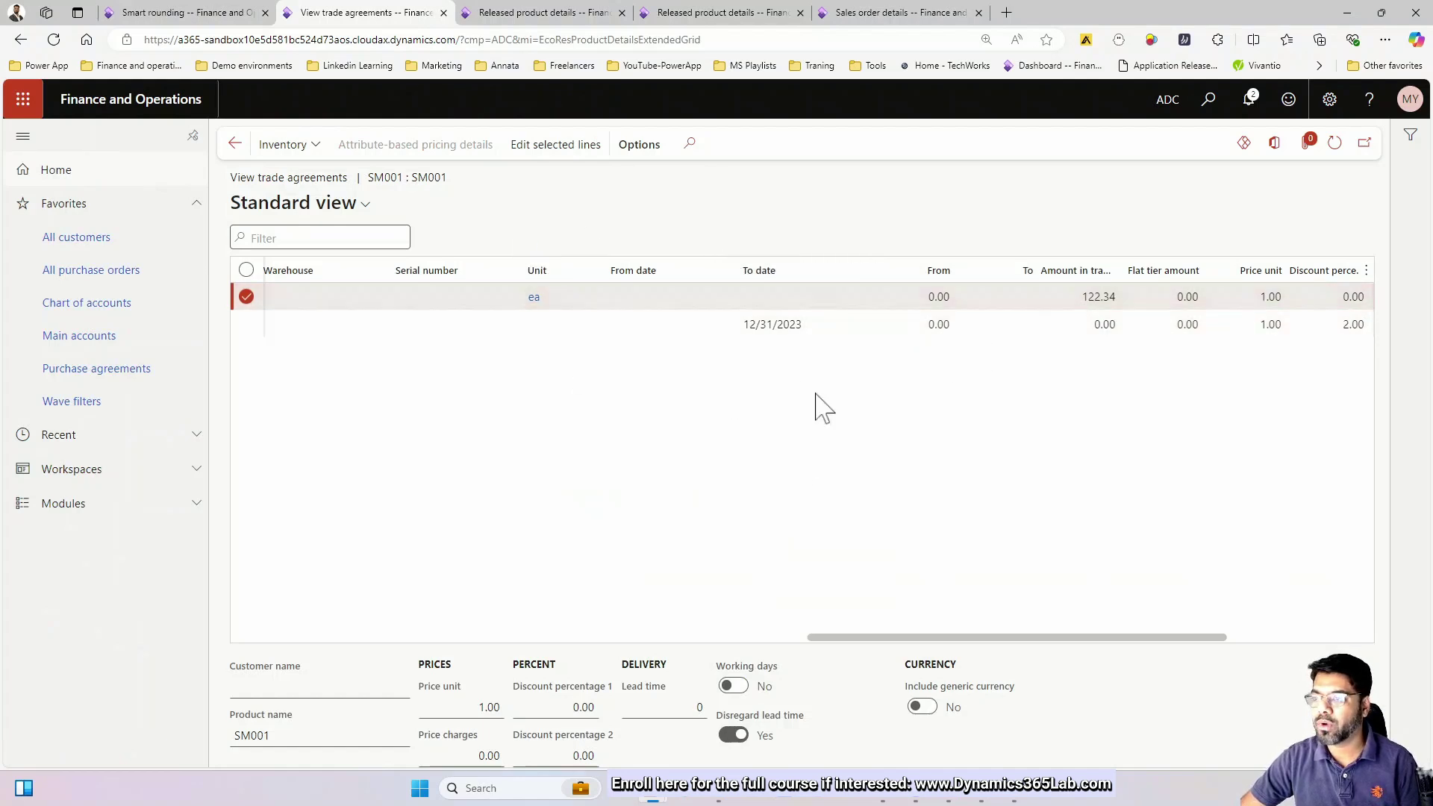
Step: Edit the SM001 sales price line in a new Sales Pric journal and check its amount in currency
left_click(545, 147)
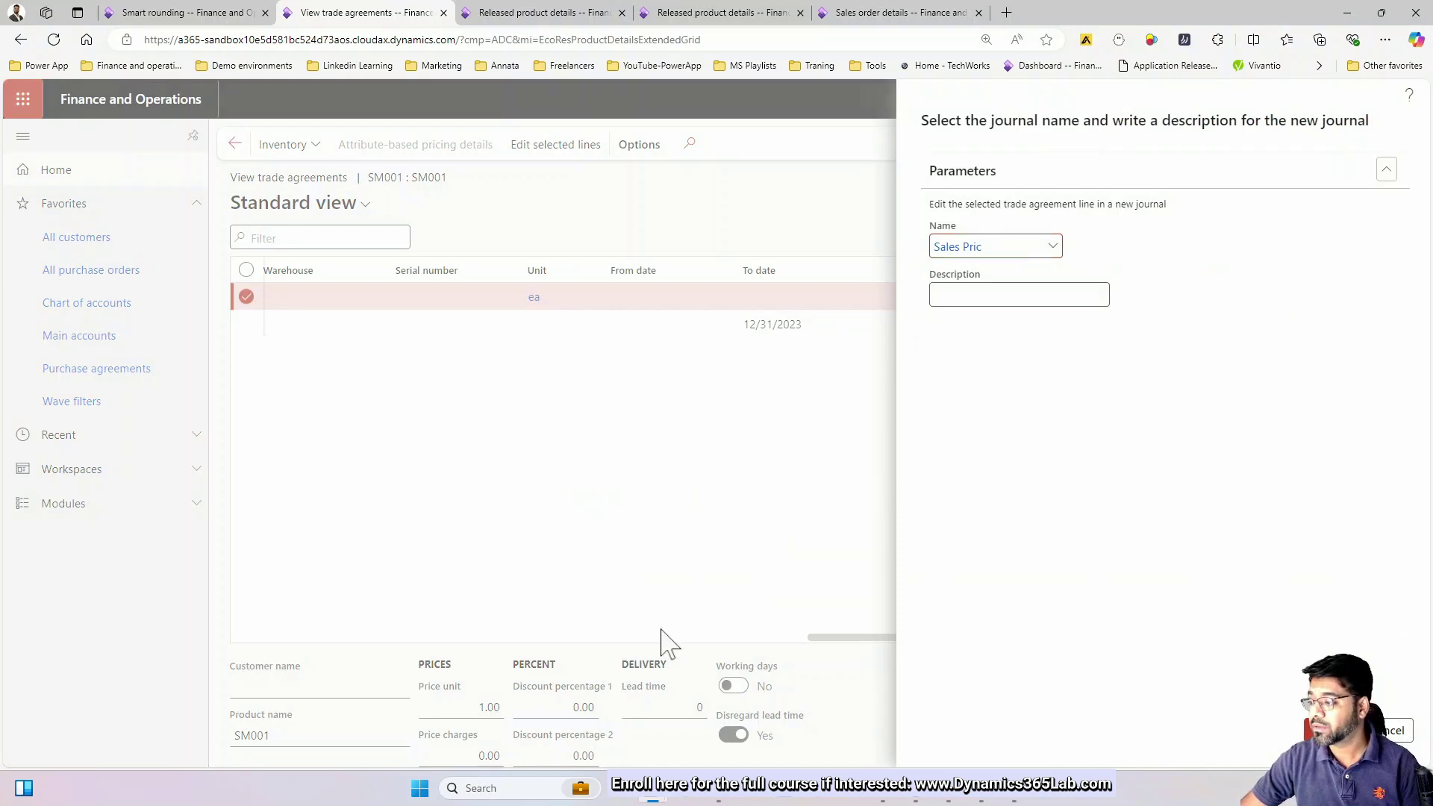
key("Return")
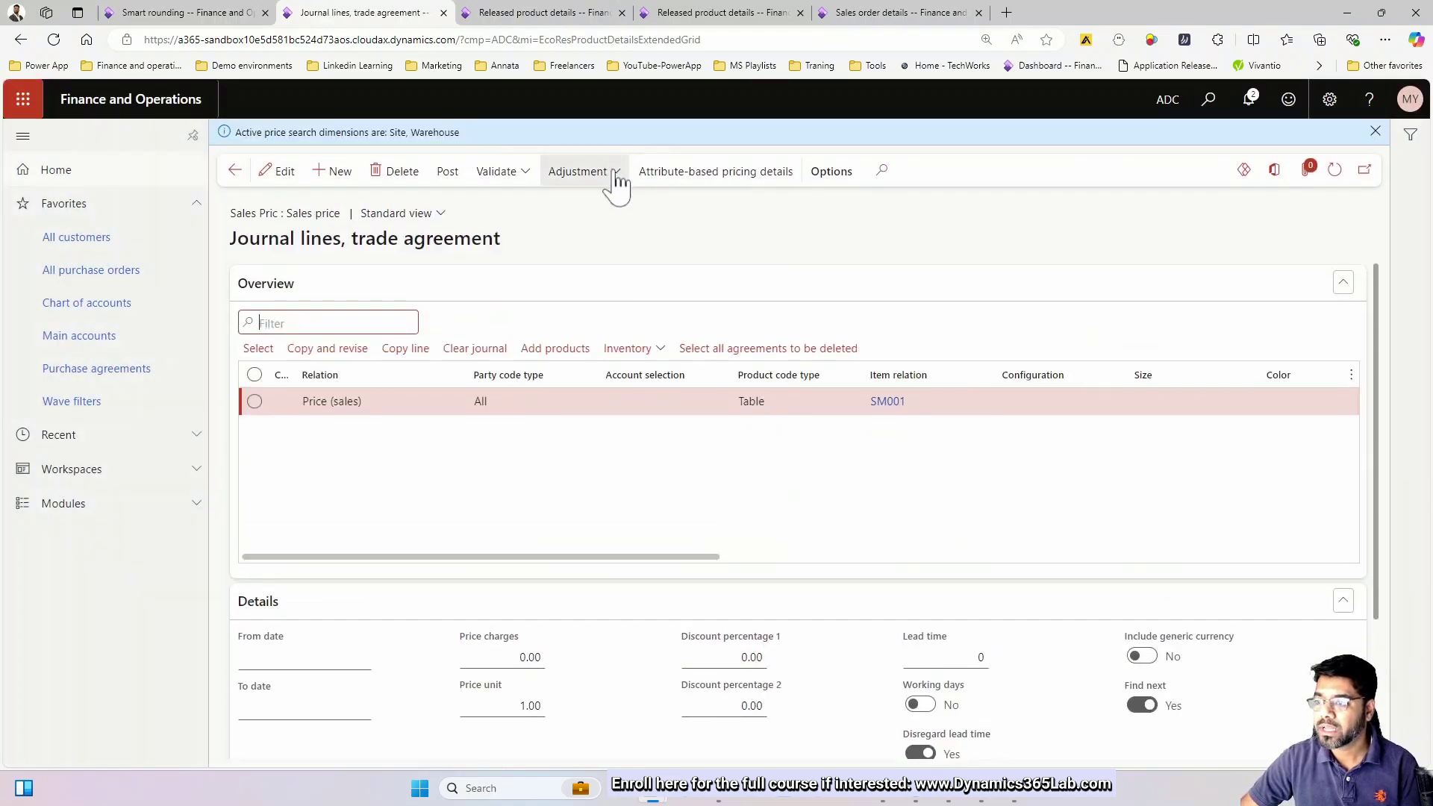
left_click(617, 173)
left_click_drag(692, 560, 1273, 595)
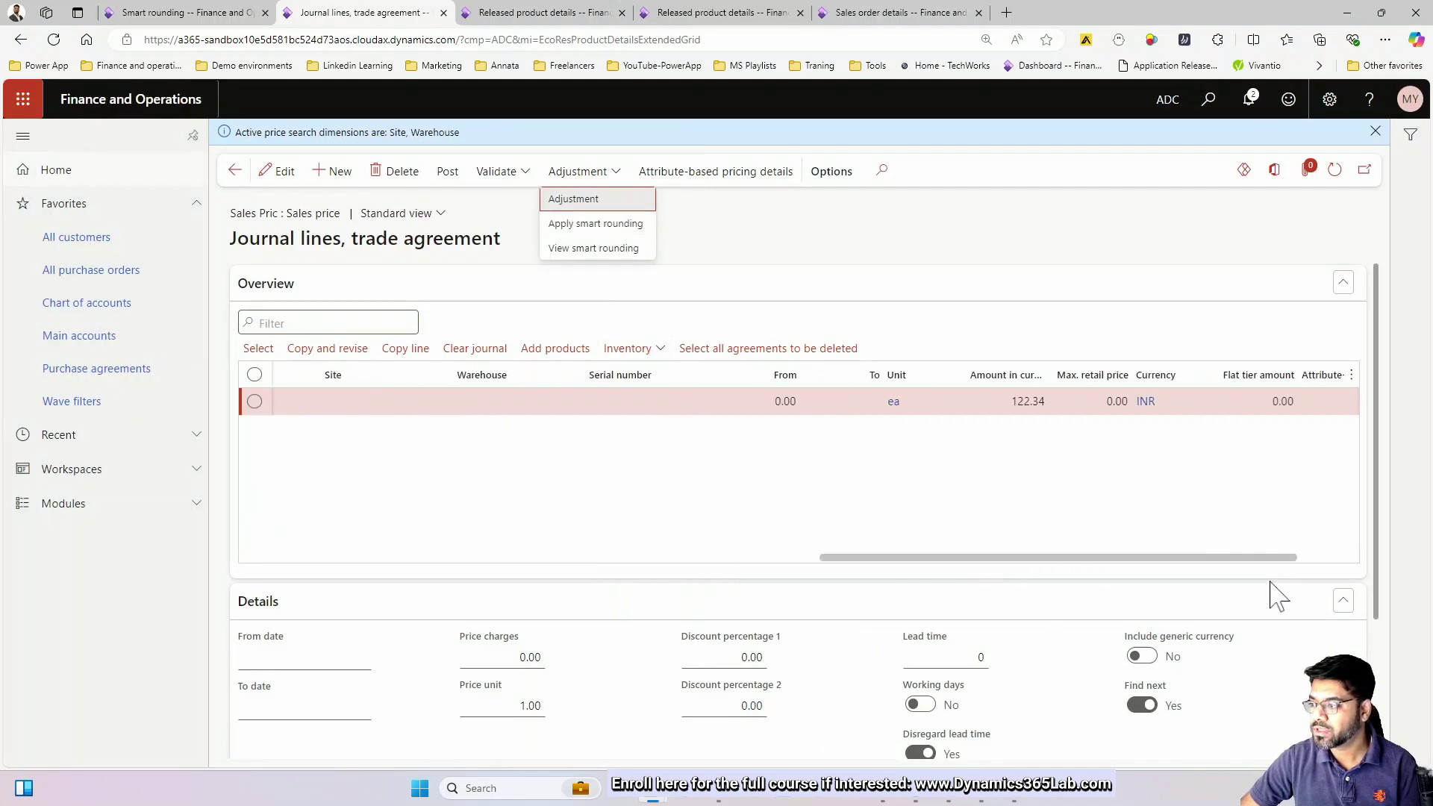
Step: Apply smart rounding to the SM001 journal line and post the trade agreement journal
left_click(610, 179)
left_click(606, 223)
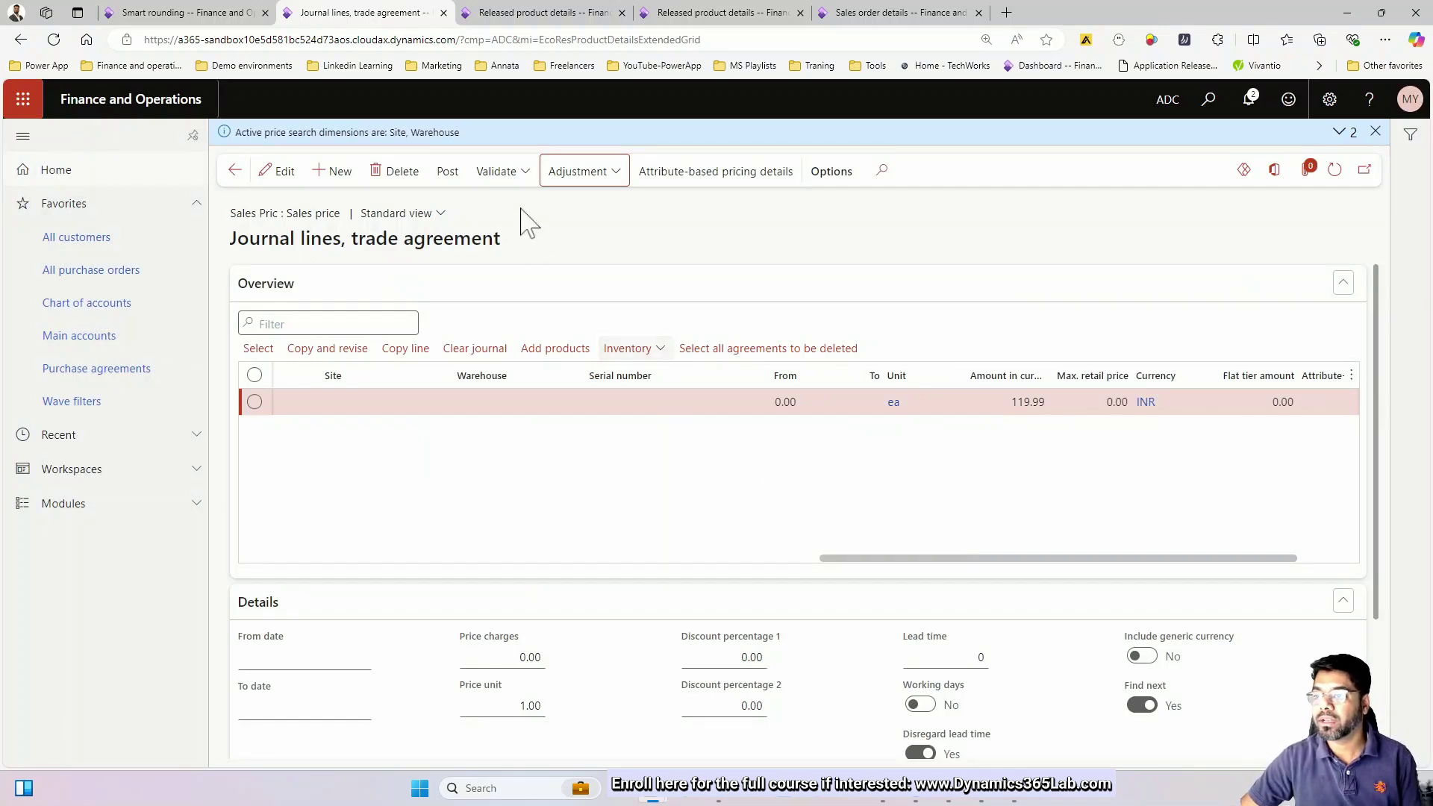
left_click(447, 173)
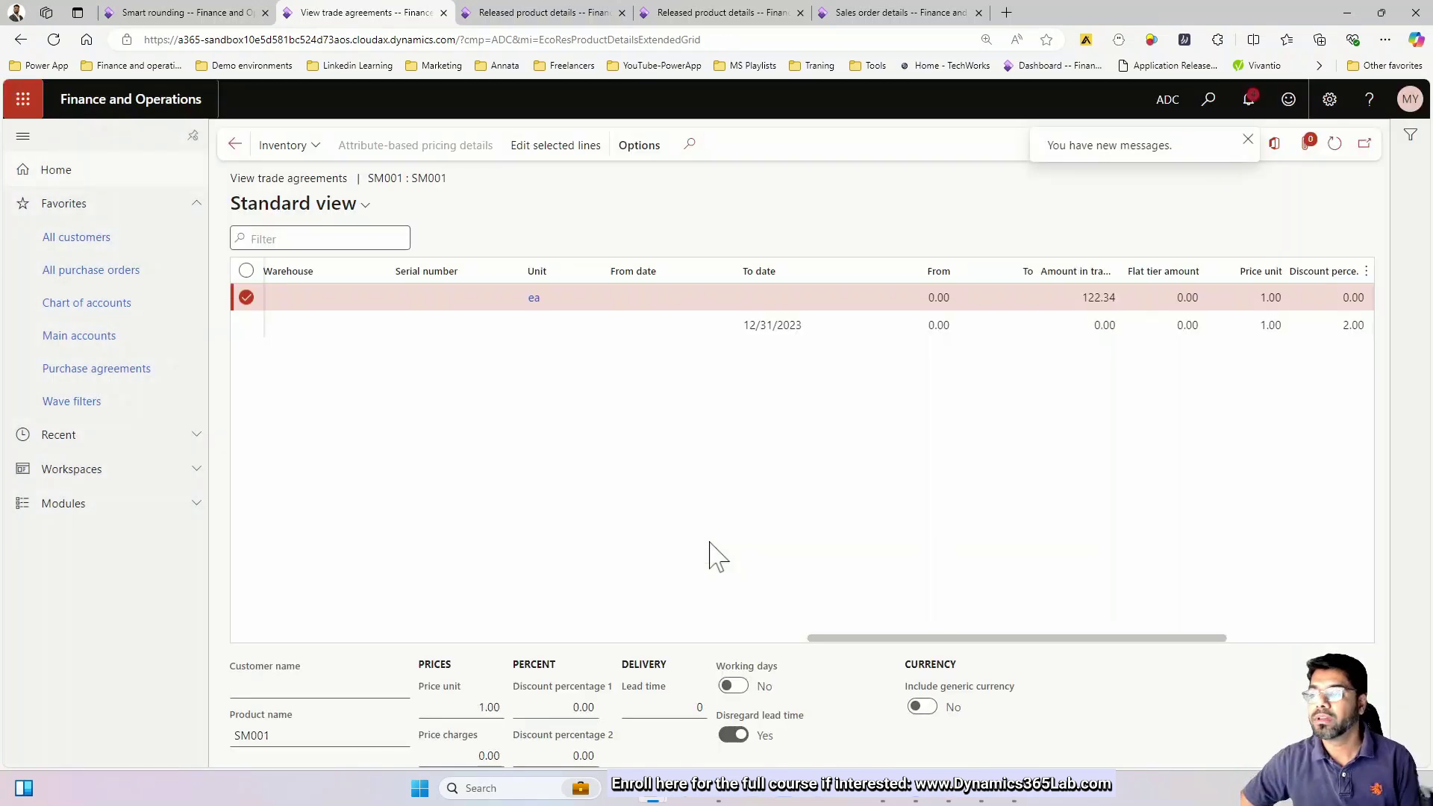
Step: View the sales price amount in SM002's trade agreements and compare it with the NinetyNine rounding rules
left_click(537, 13)
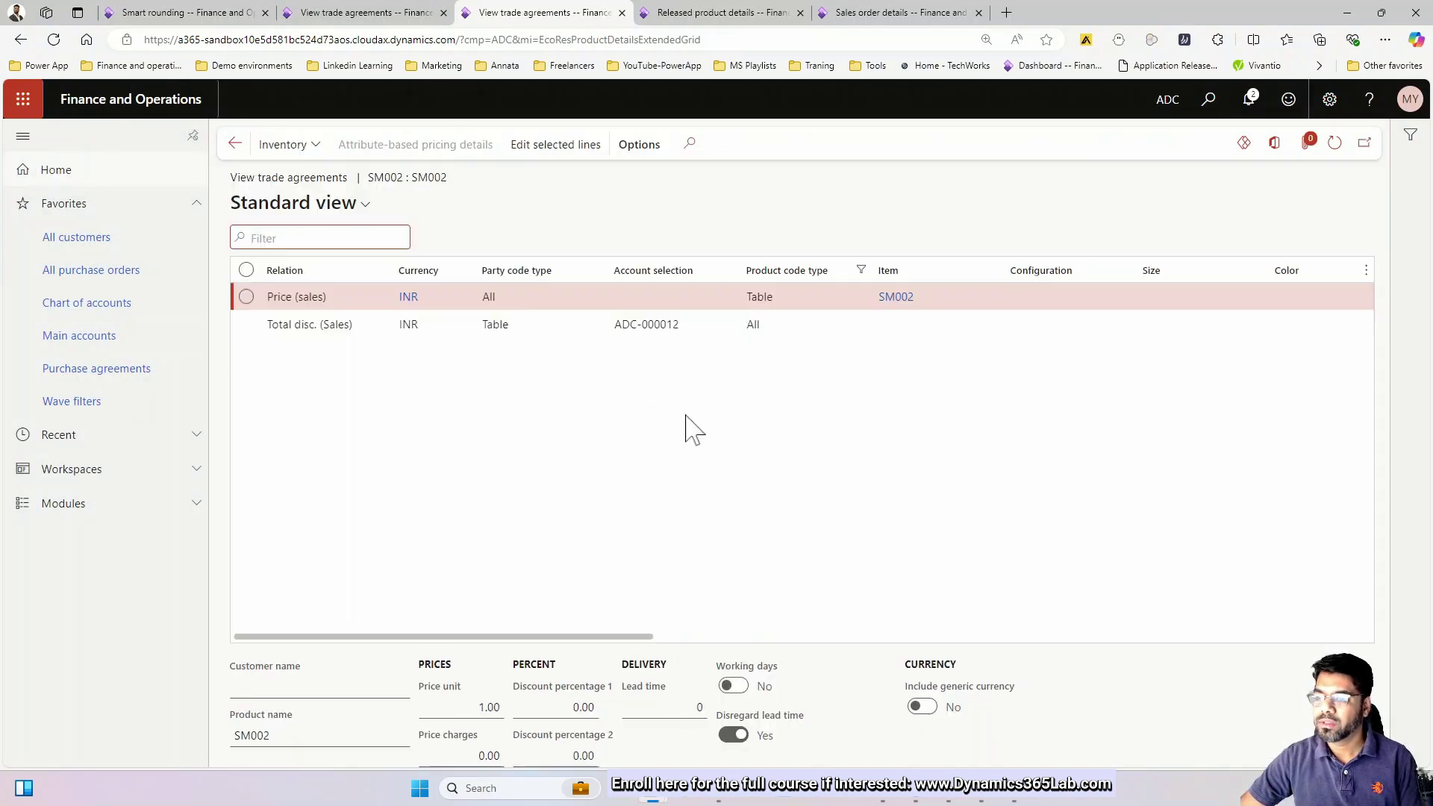
left_click_drag(632, 638, 1236, 661)
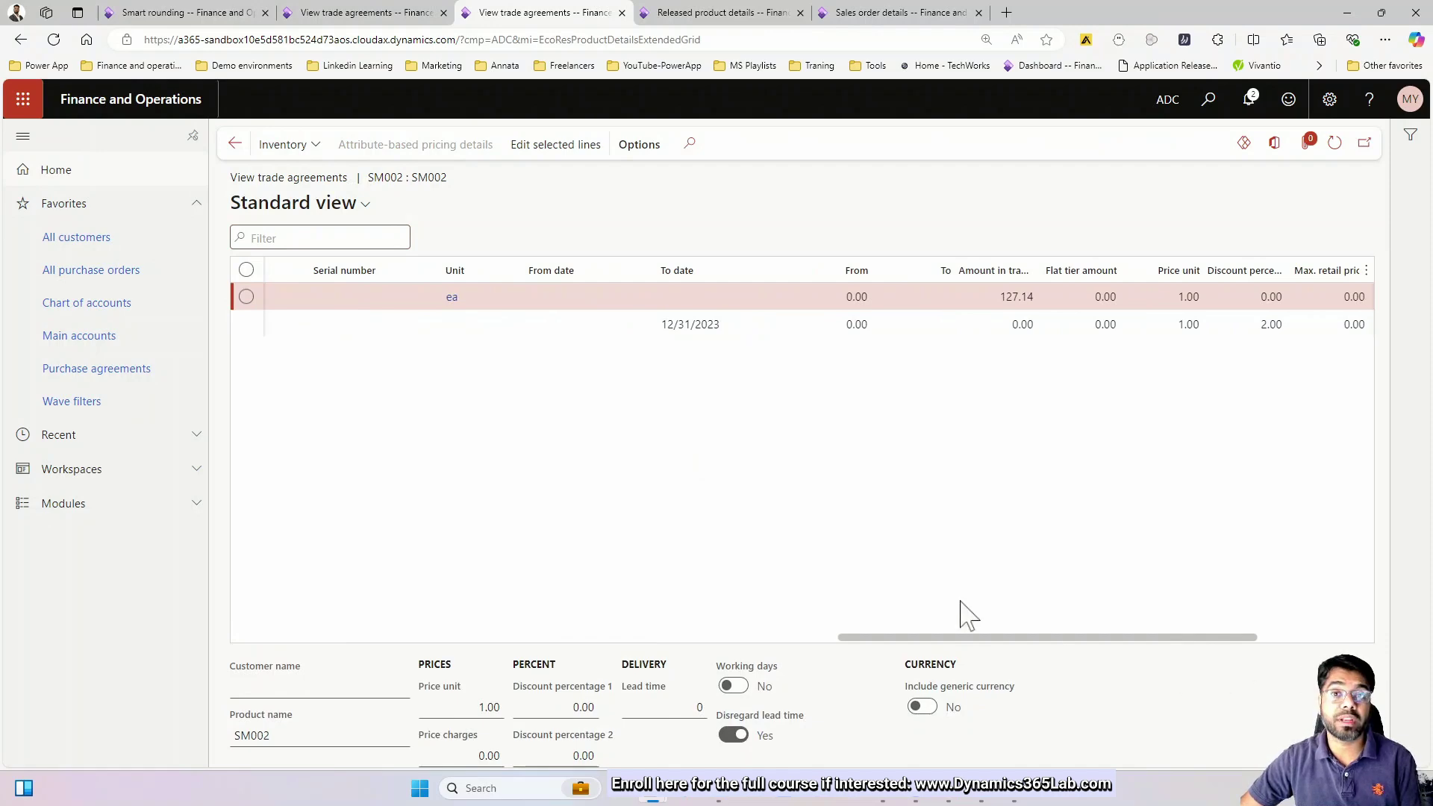
left_click(237, 15)
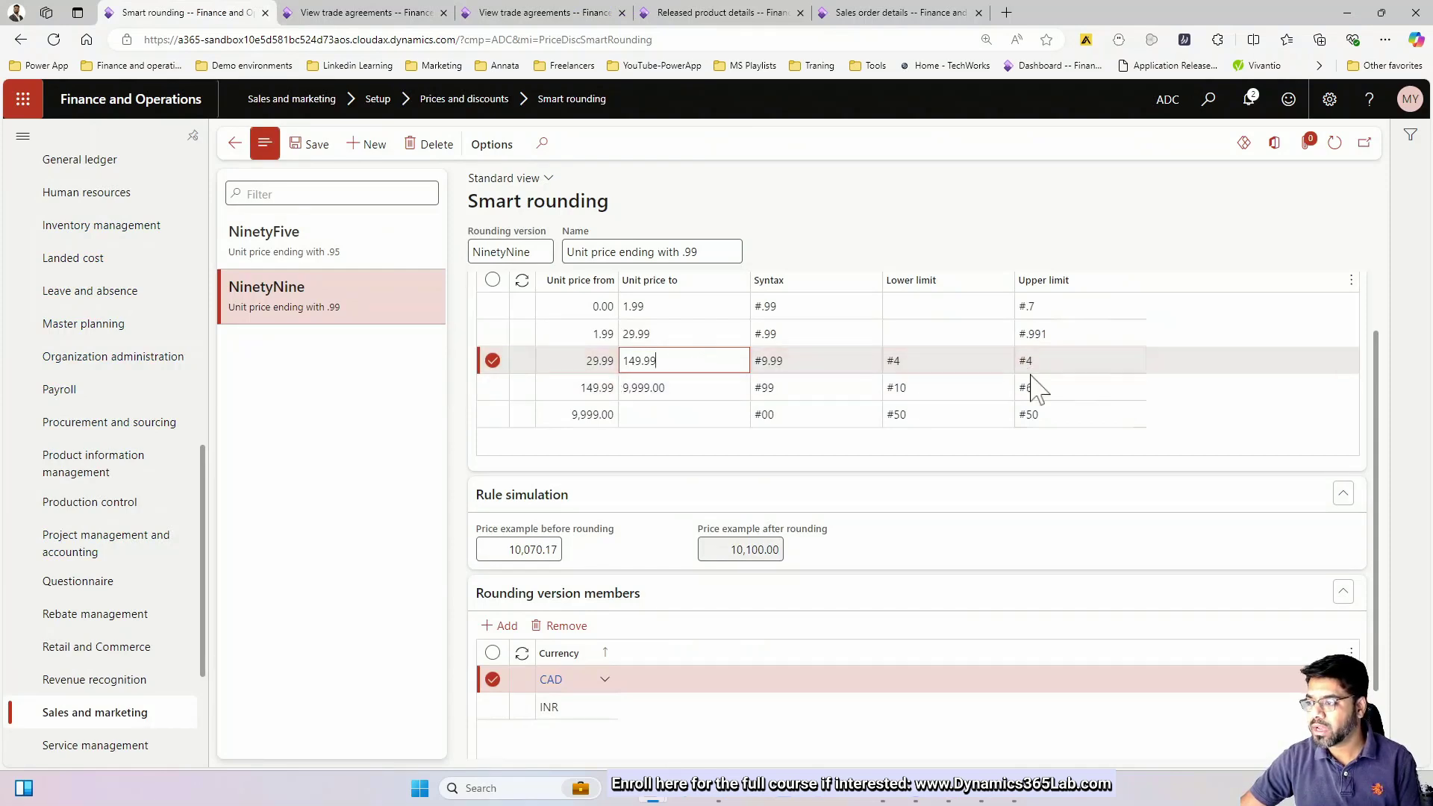
left_click(409, 17)
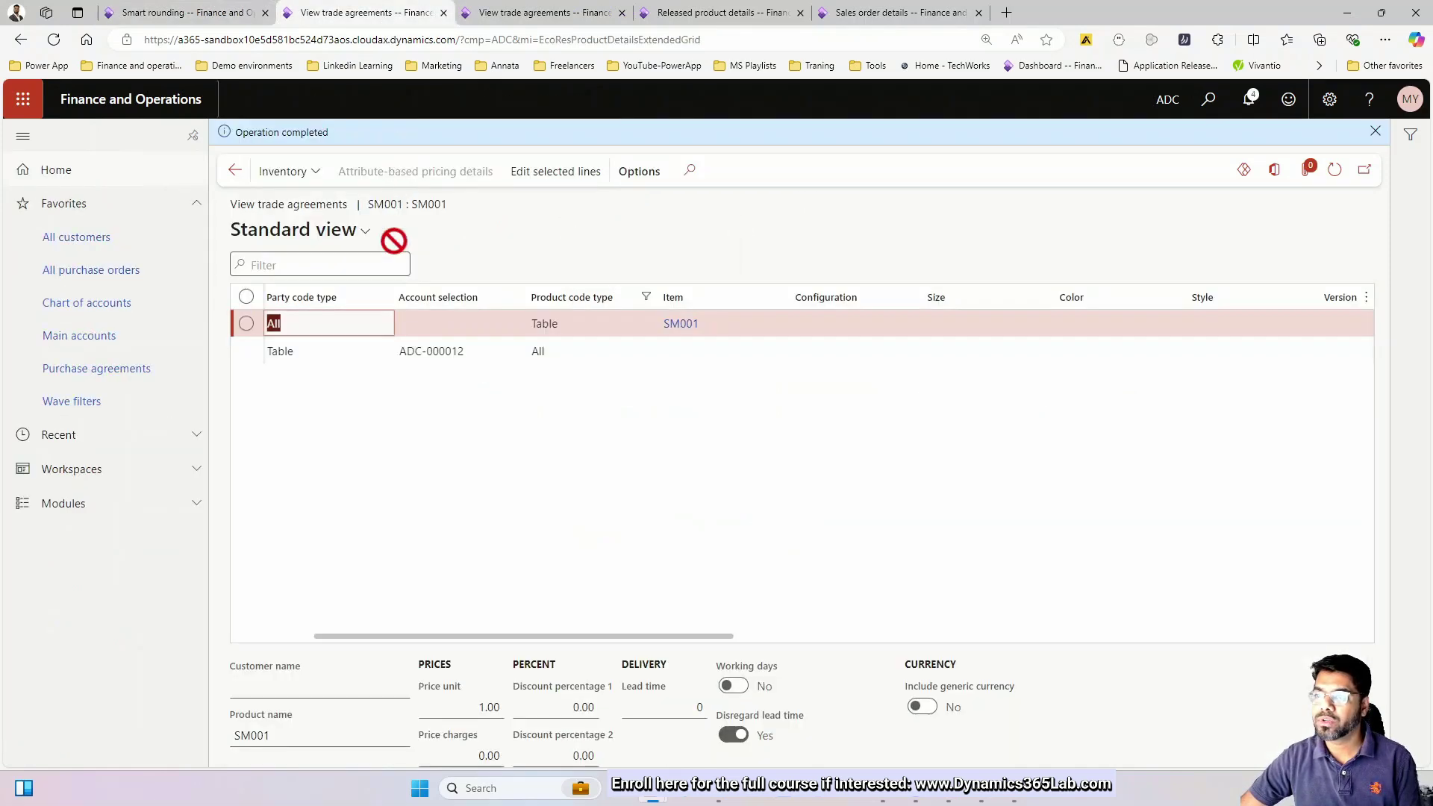
Step: Edit the SM002 sales price line in a new Sales Pric journal and apply smart rounding to its amount
left_click(515, 17)
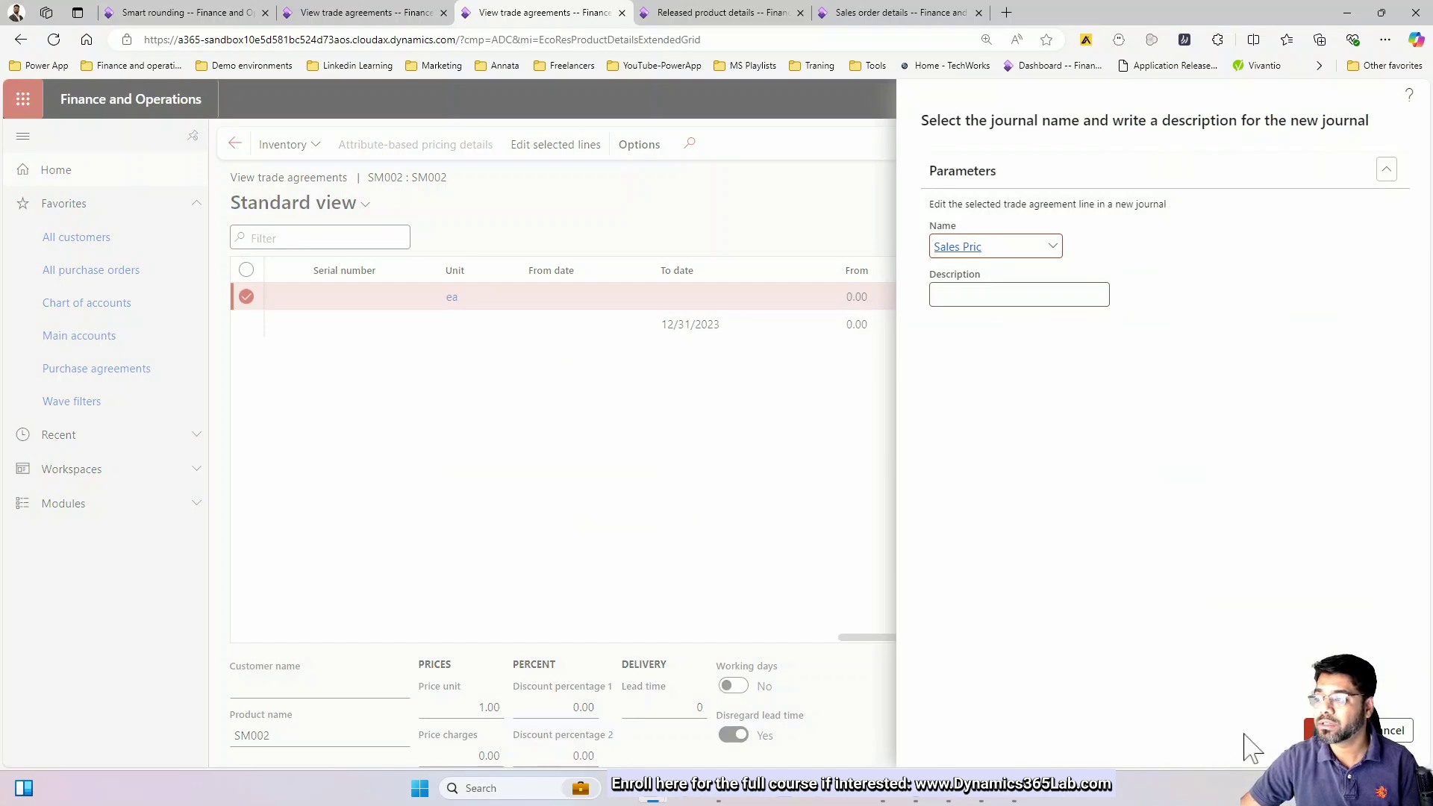
key("Return")
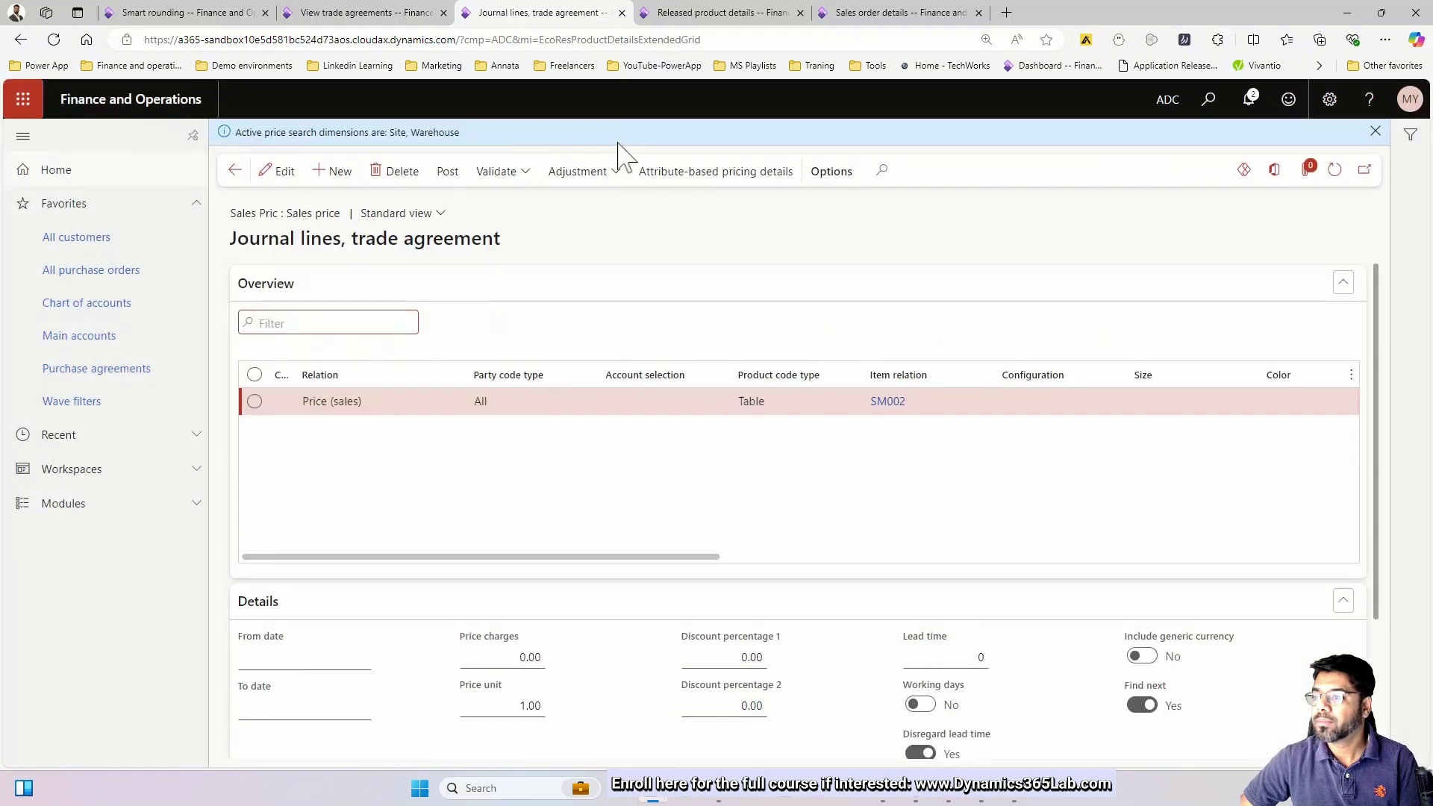
left_click(616, 176)
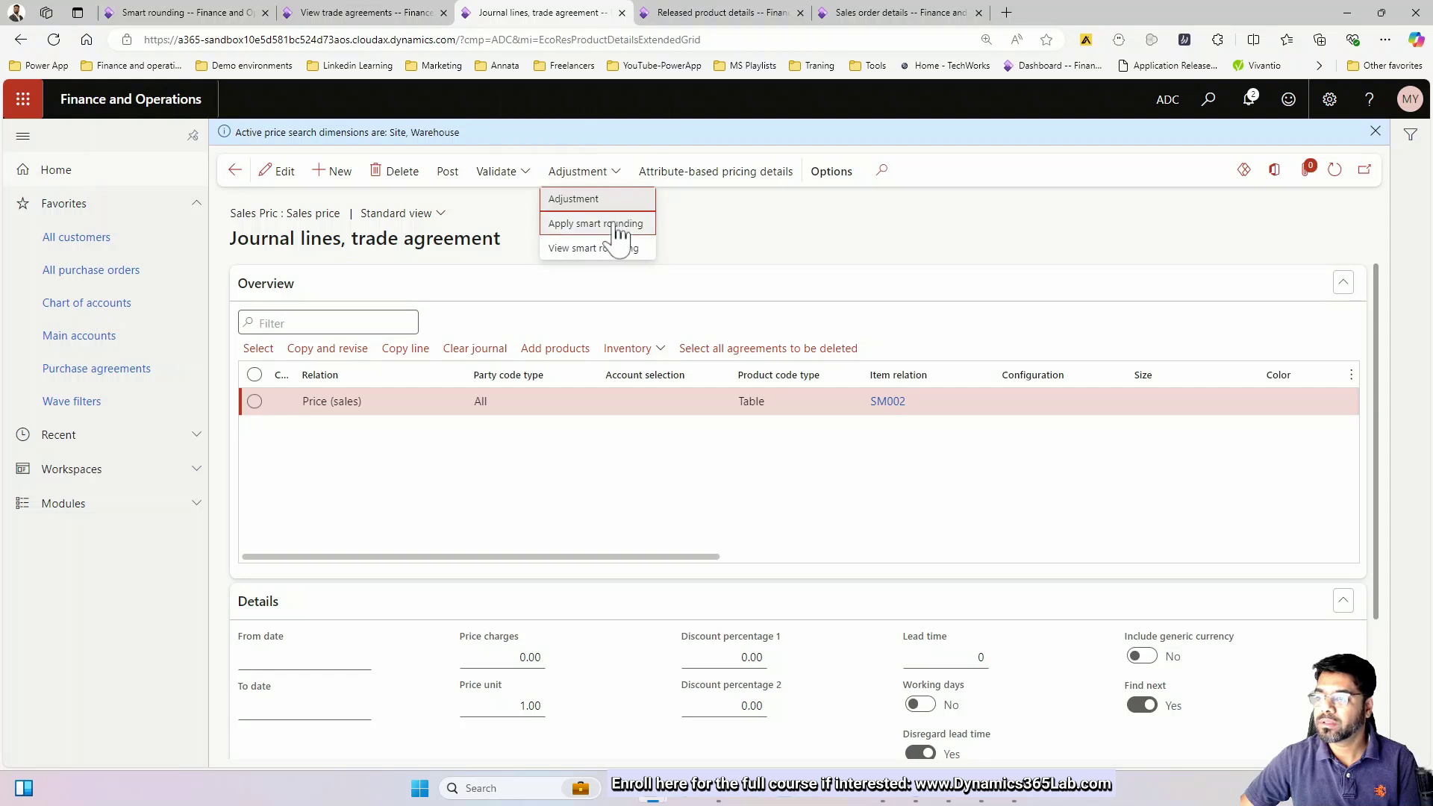
left_click(615, 226)
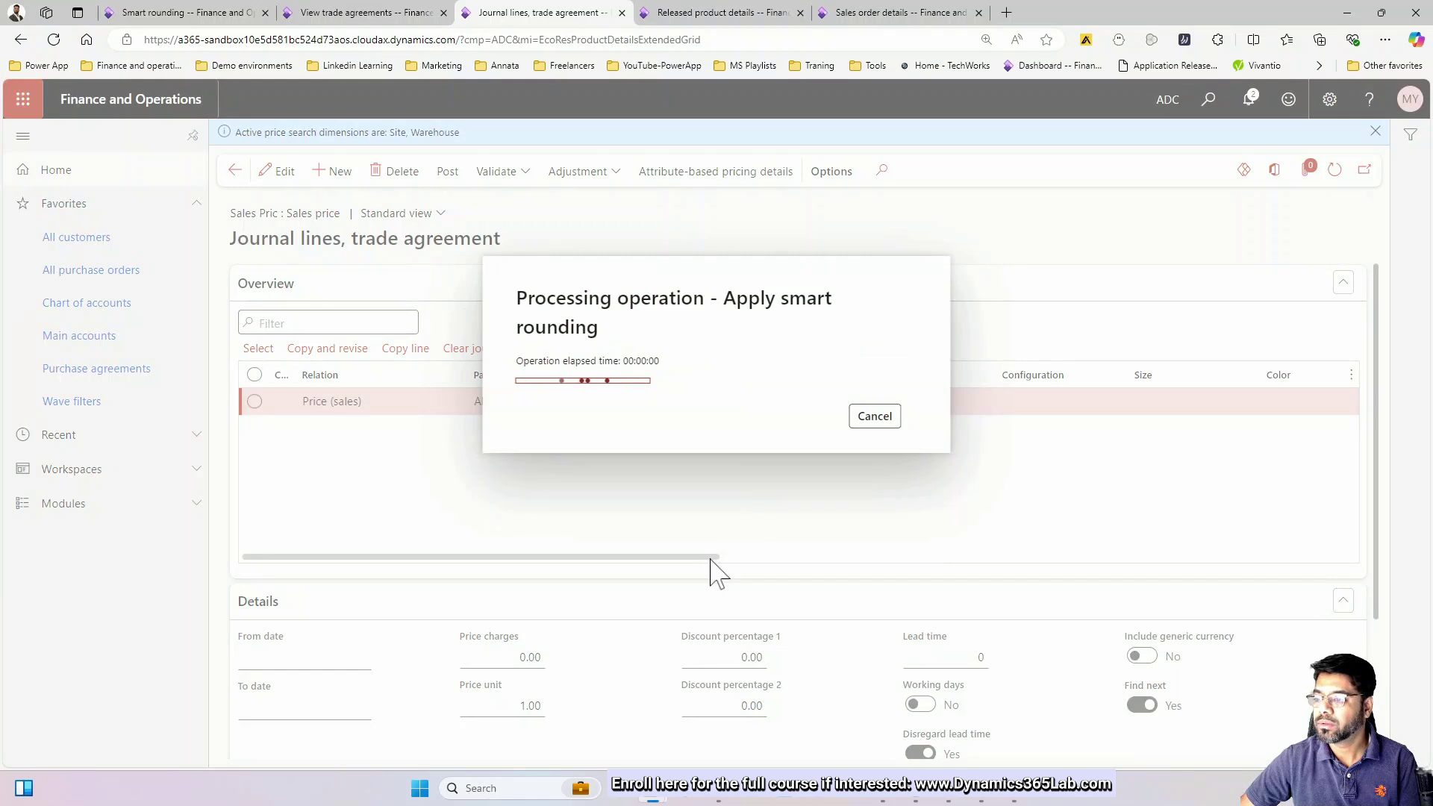
left_click_drag(712, 557, 1121, 558)
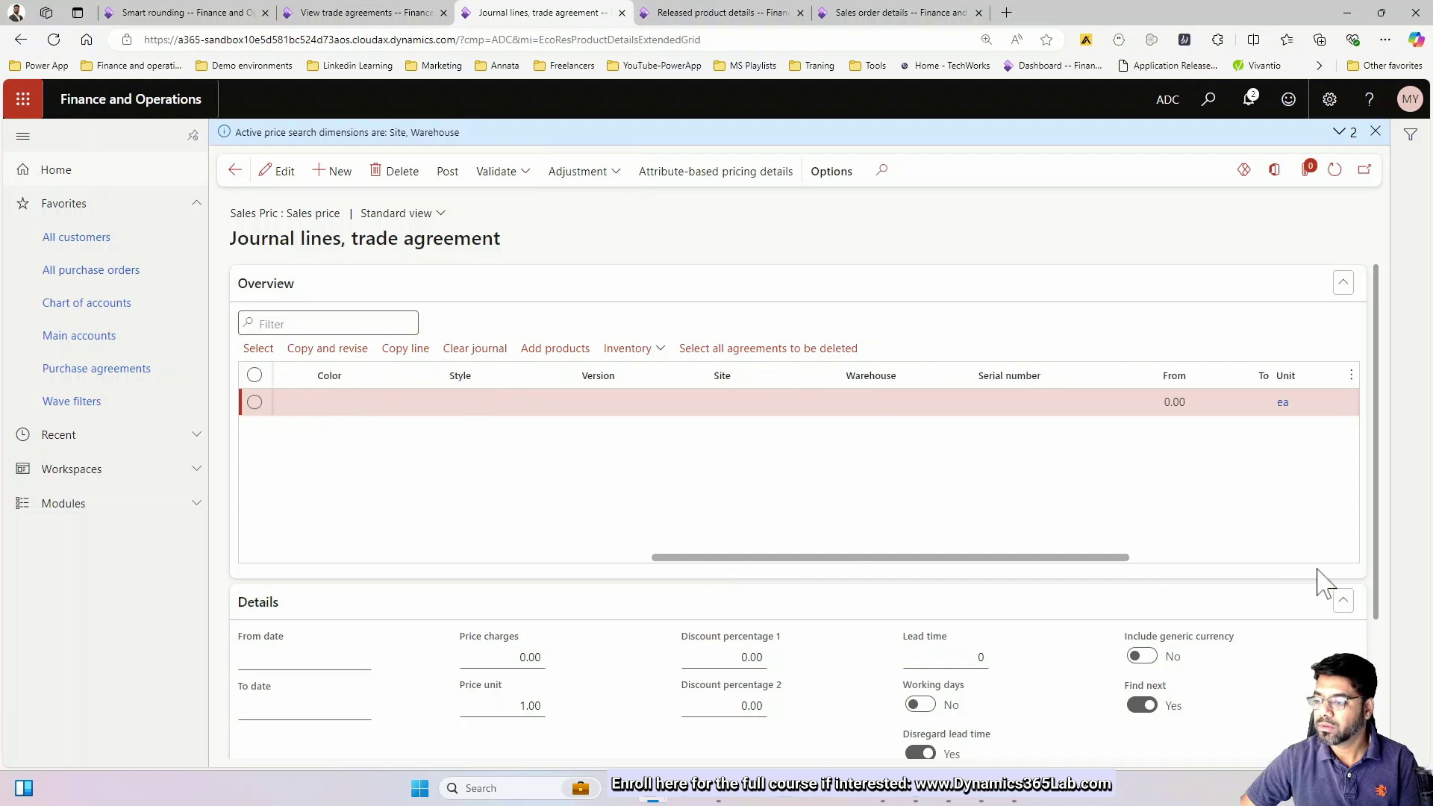
left_click_drag(1324, 584, 1336, 585)
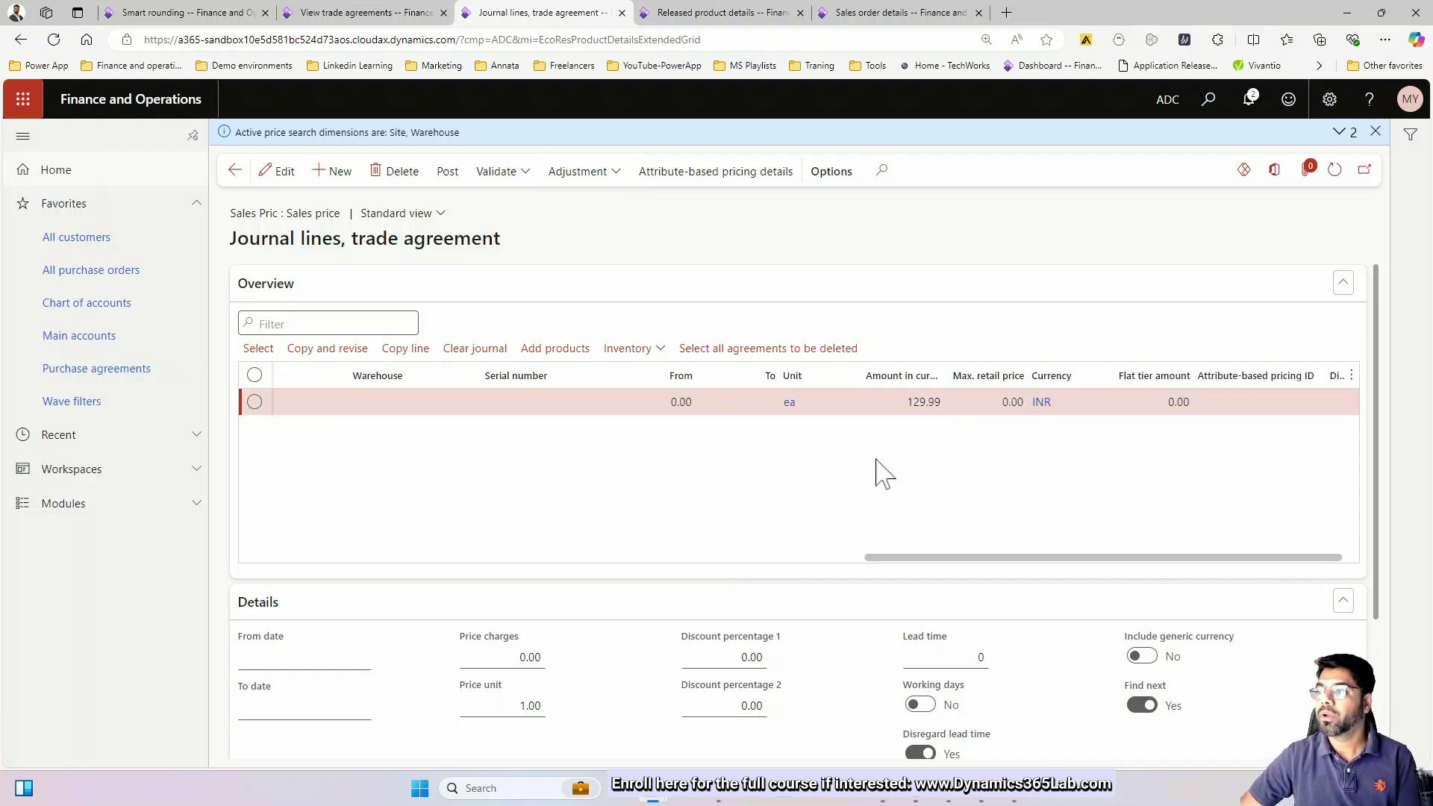
Step: Check the sales price amount in SM003's trade agreements against the #00 rule for unit prices from 9,999.00
key("ctrl+Tab")
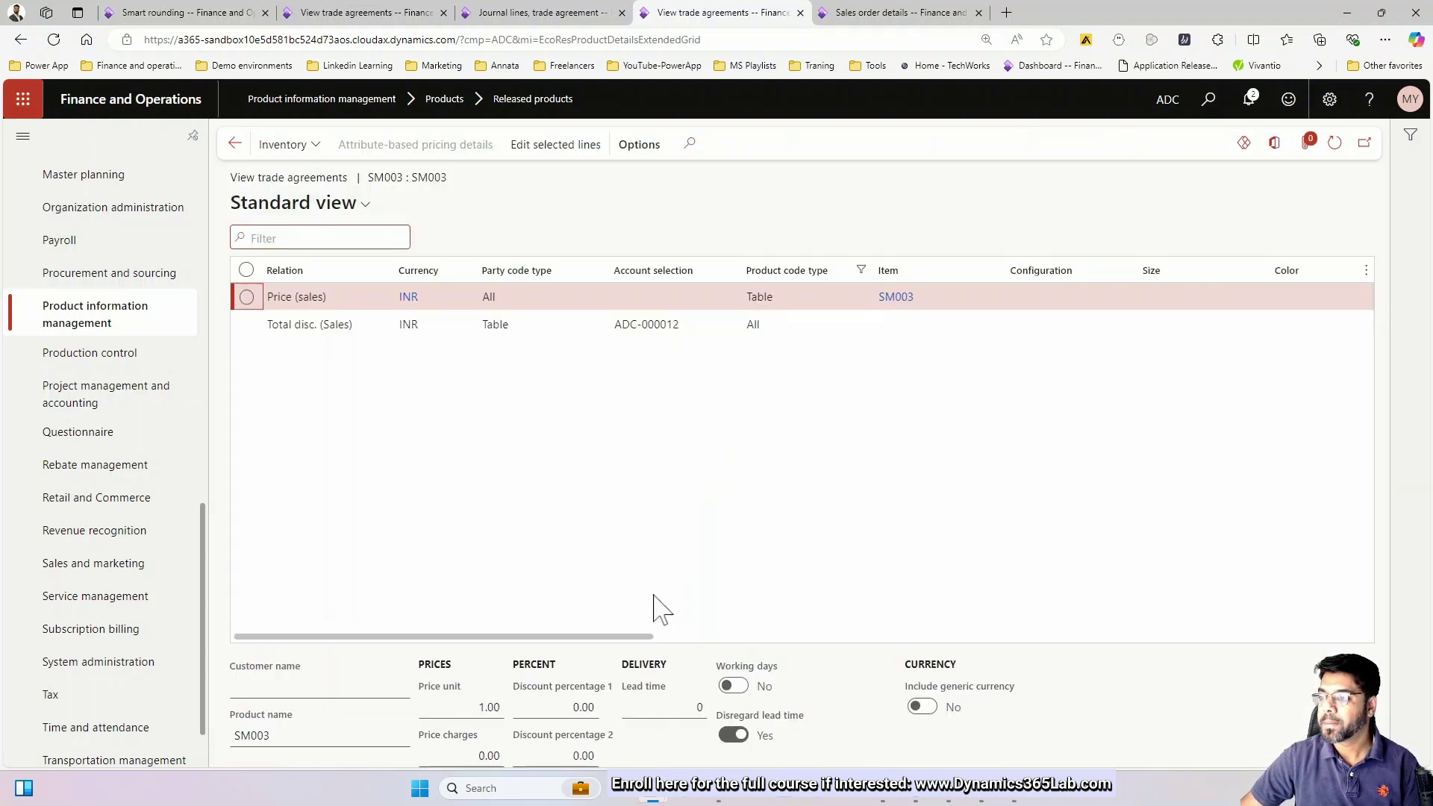
left_click_drag(638, 638, 1225, 681)
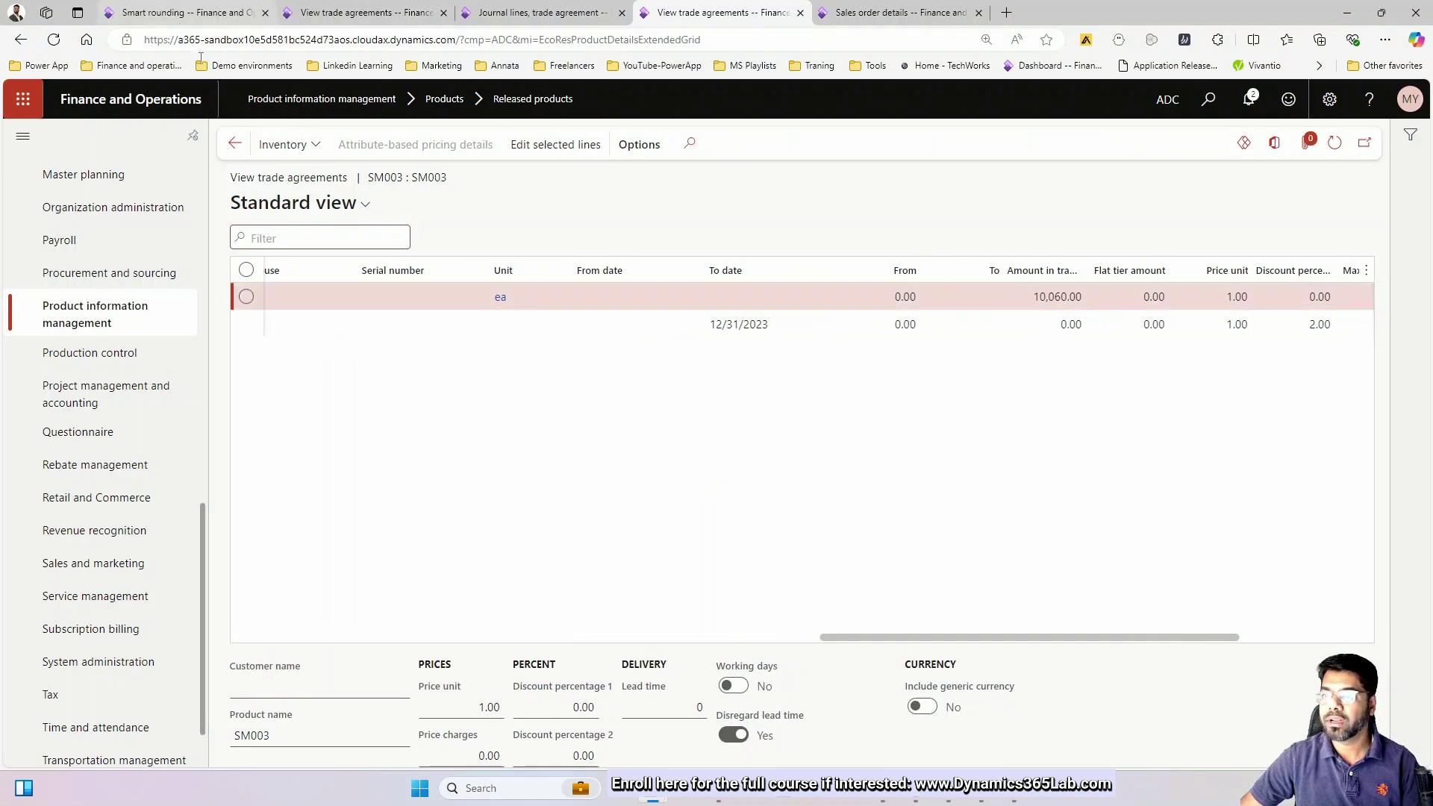
left_click(179, 13)
left_click(638, 416)
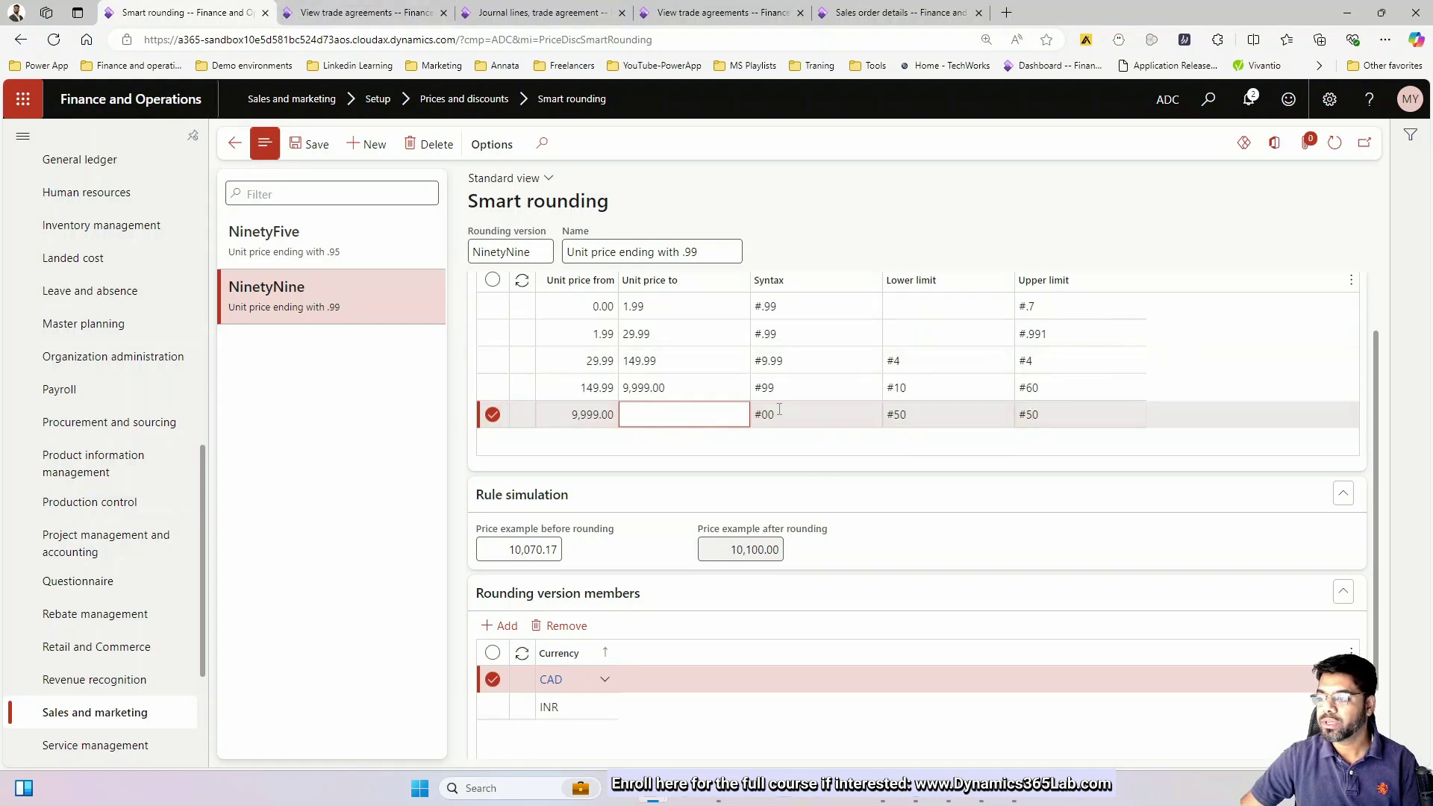
left_click(366, 13)
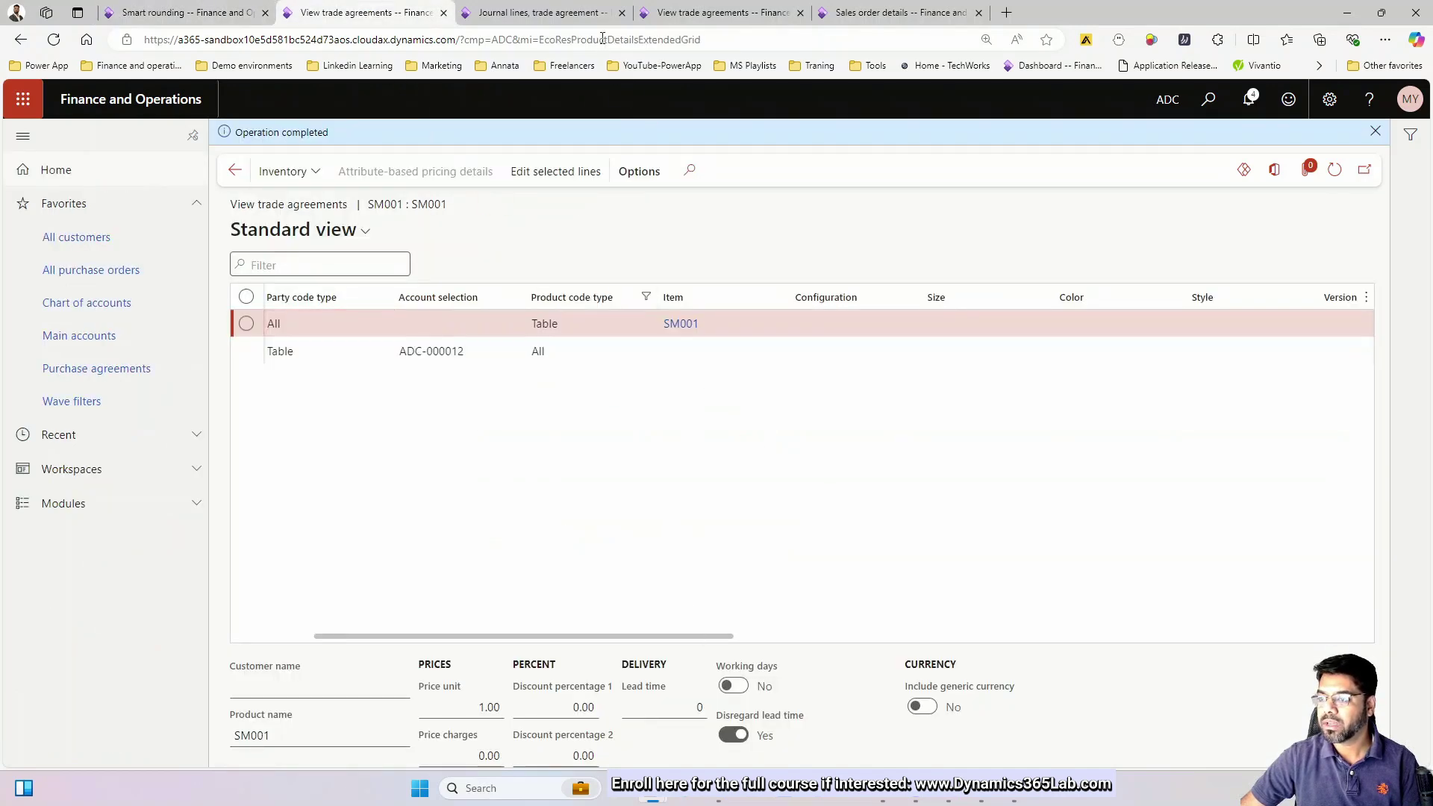
left_click(718, 13)
left_click_drag(879, 637, 991, 640)
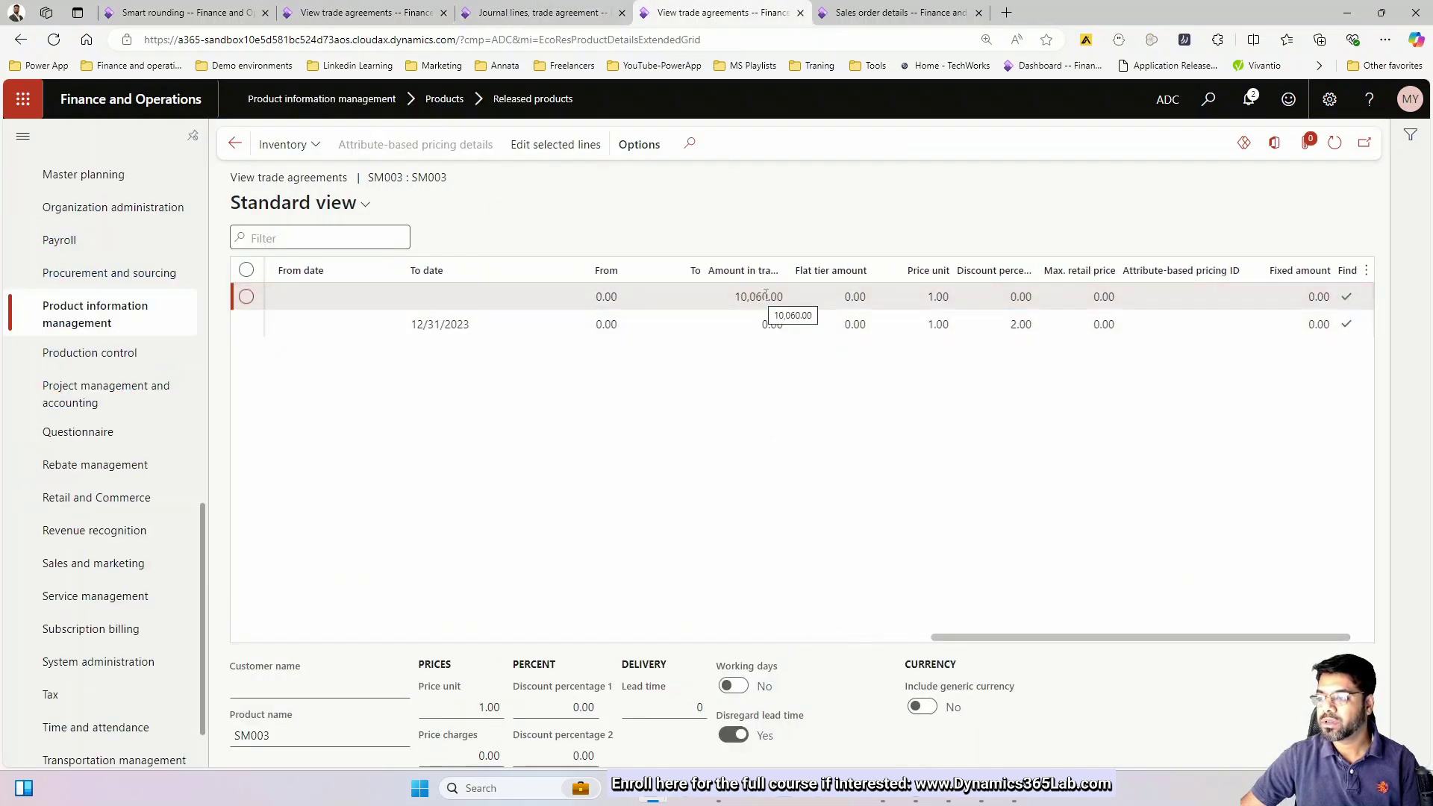
Step: Copy the SM003 sales price line into a new Sales Pric trade agreement journal for editing
left_click(555, 144)
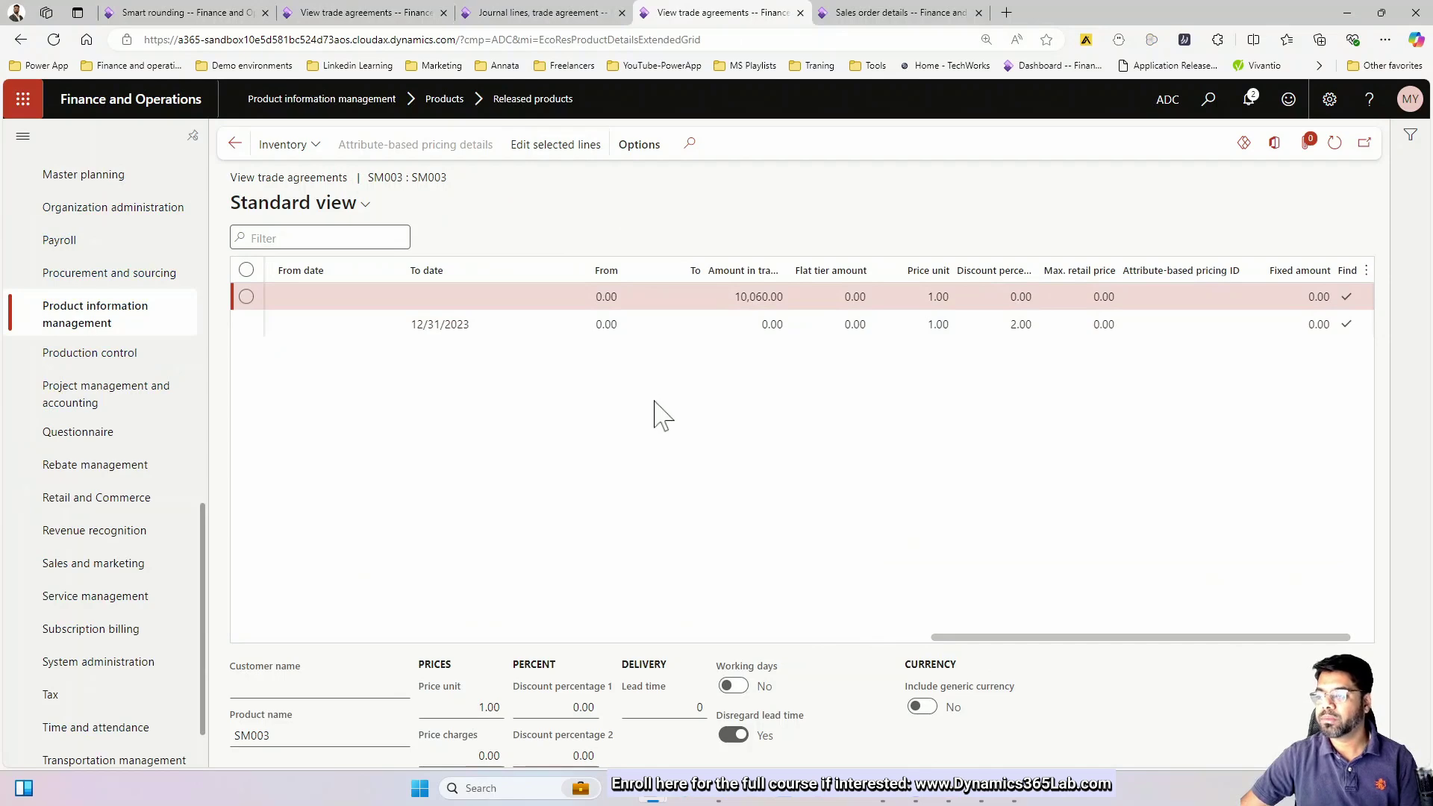
left_click(1335, 730)
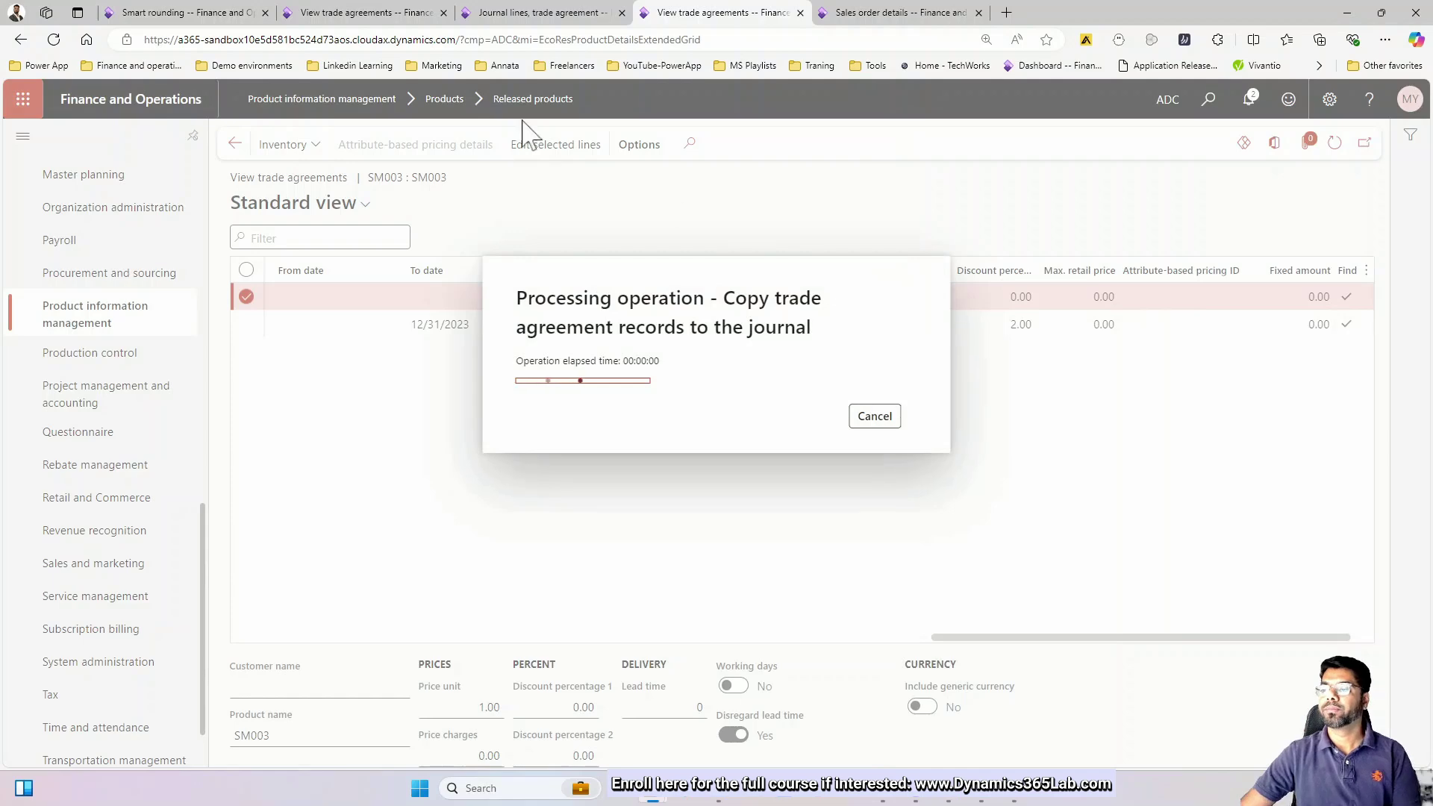
left_click(184, 18)
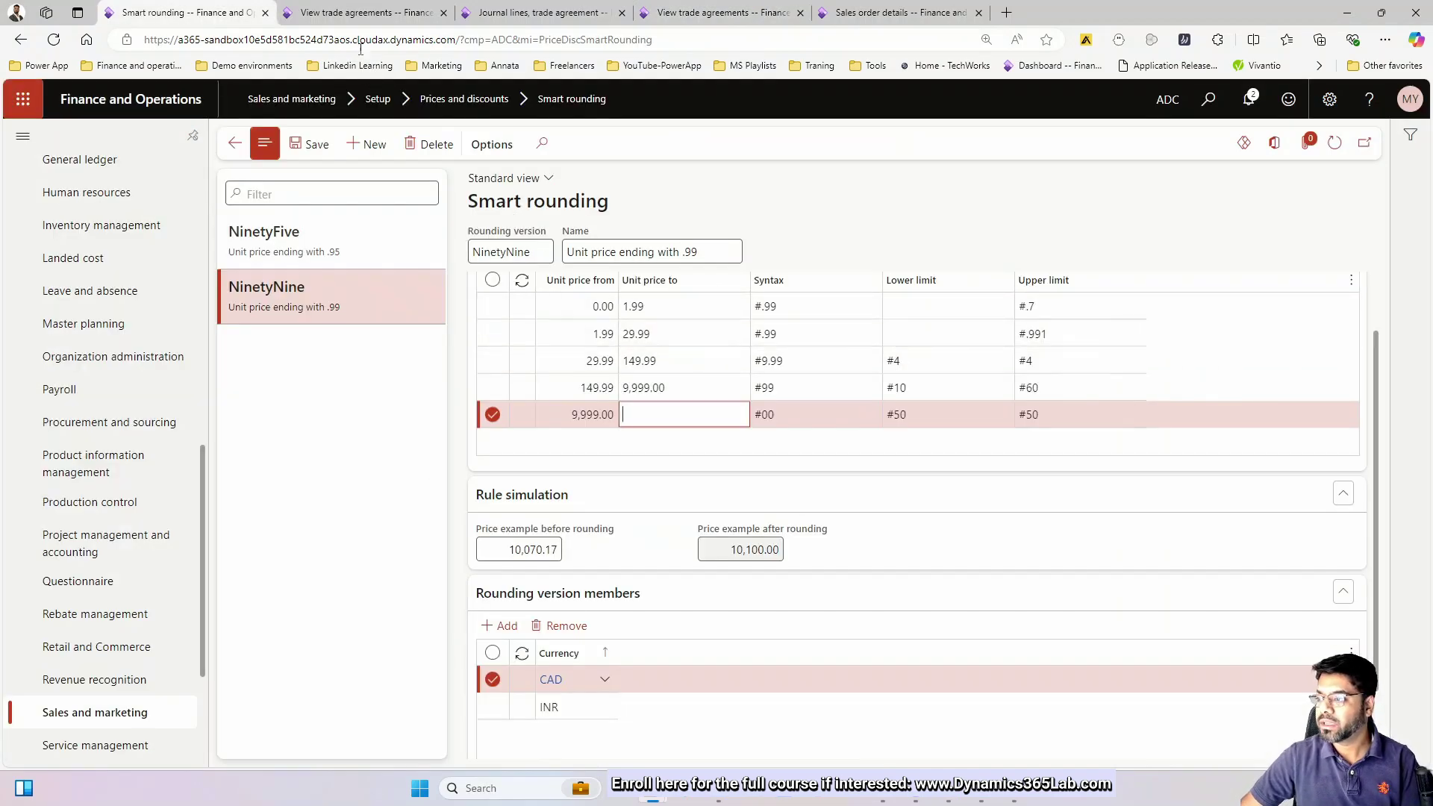
left_click(385, 21)
left_click(697, 12)
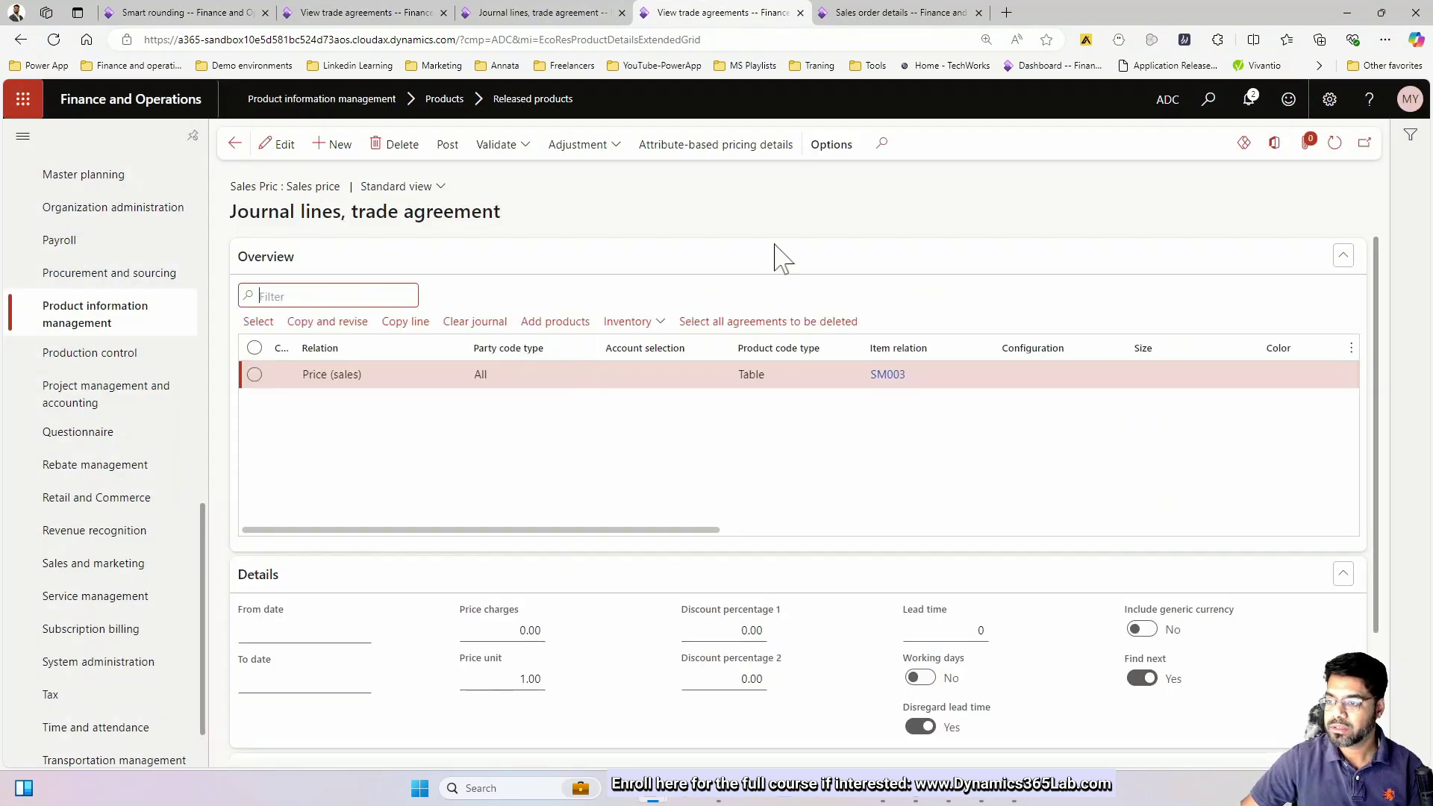
Step: Apply smart rounding to the SM003 journal line and post the trade agreement journal
left_click(616, 171)
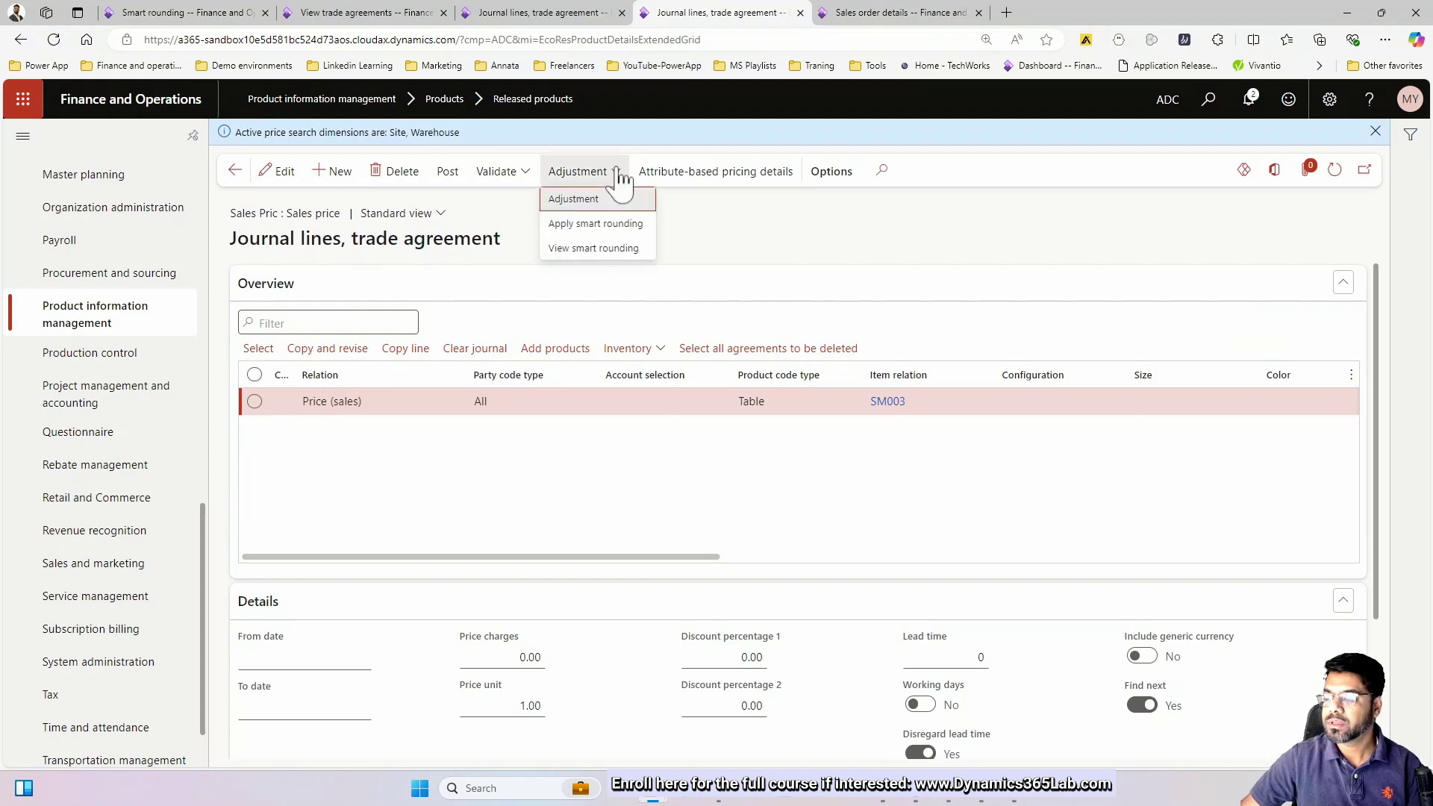
left_click(610, 220)
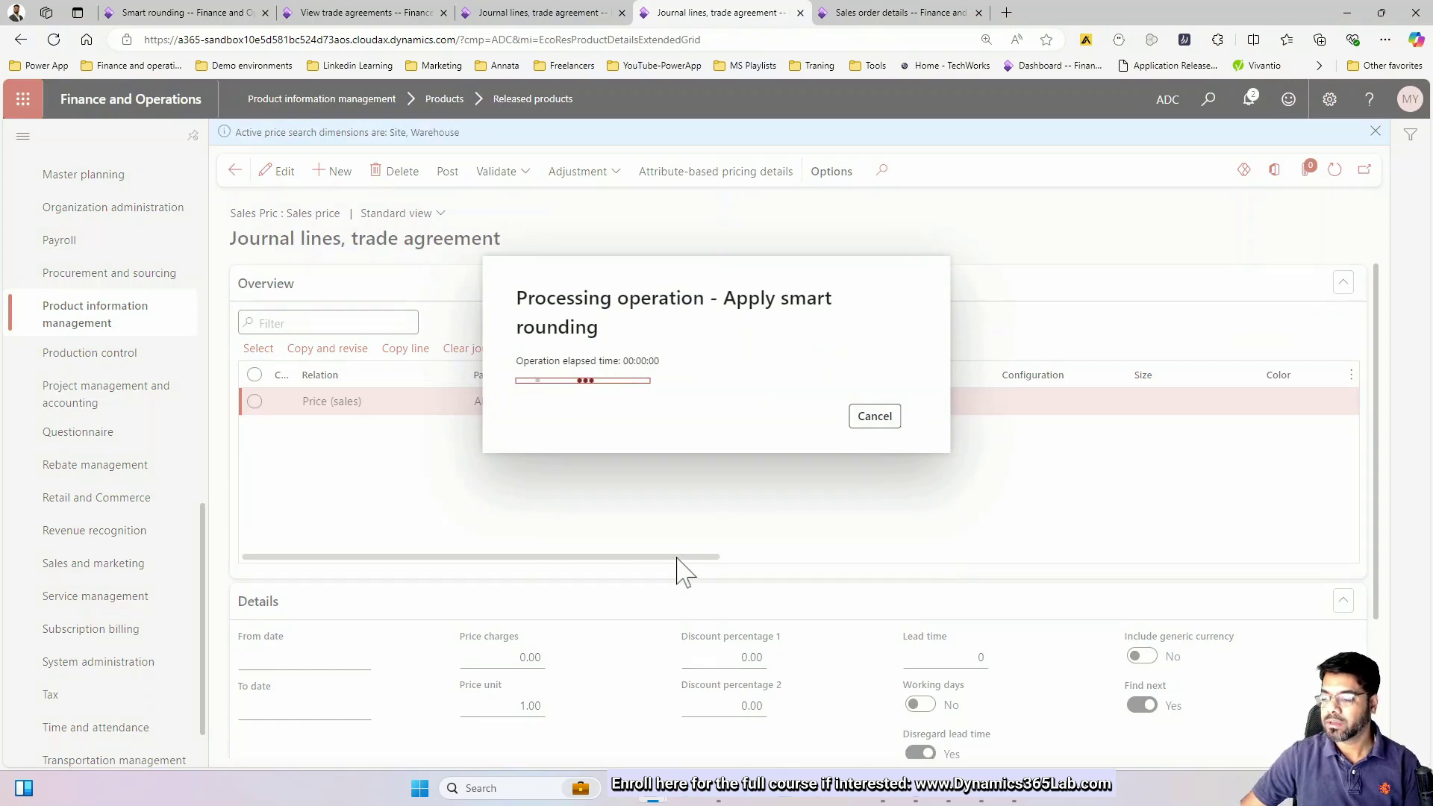
left_click_drag(677, 558, 1213, 558)
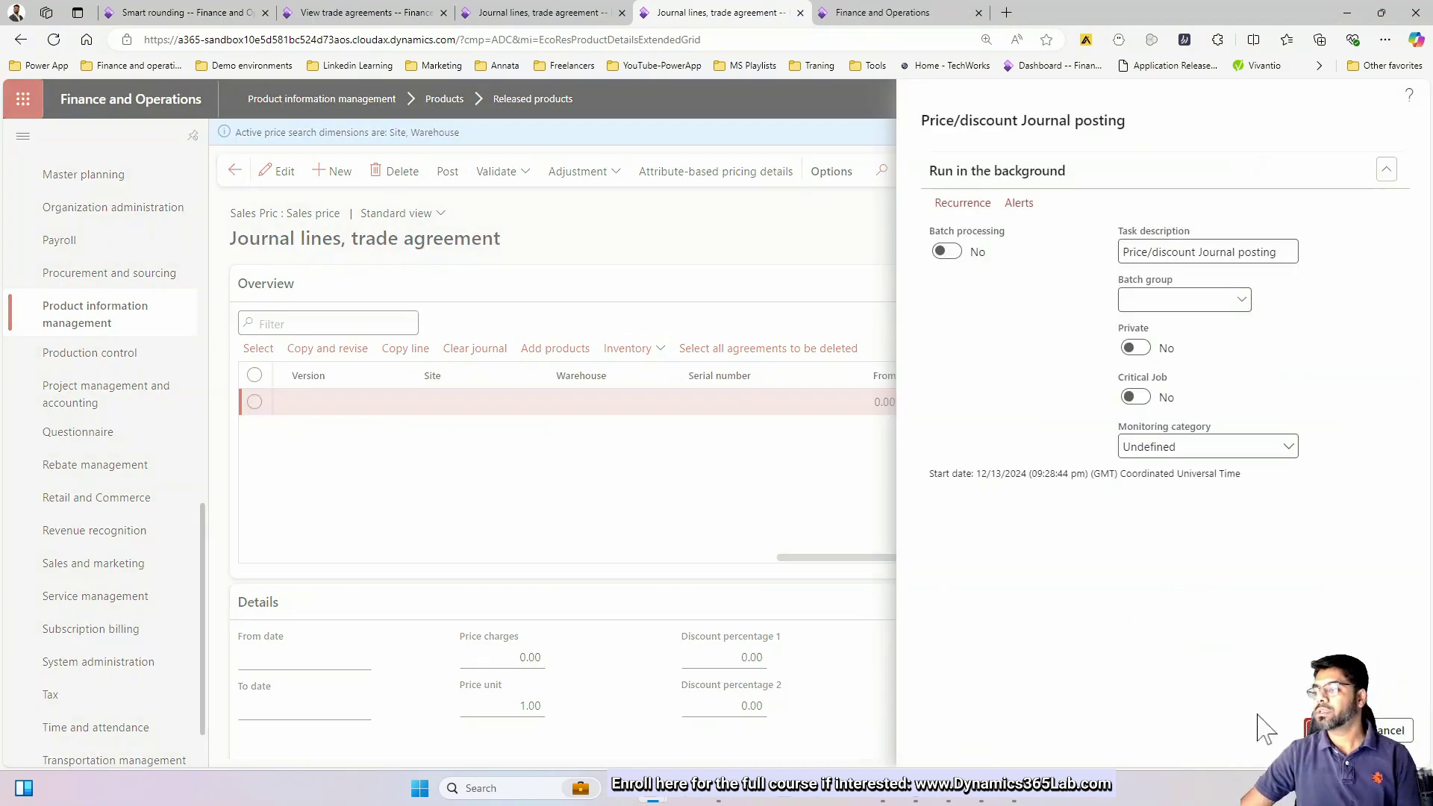
key("Return")
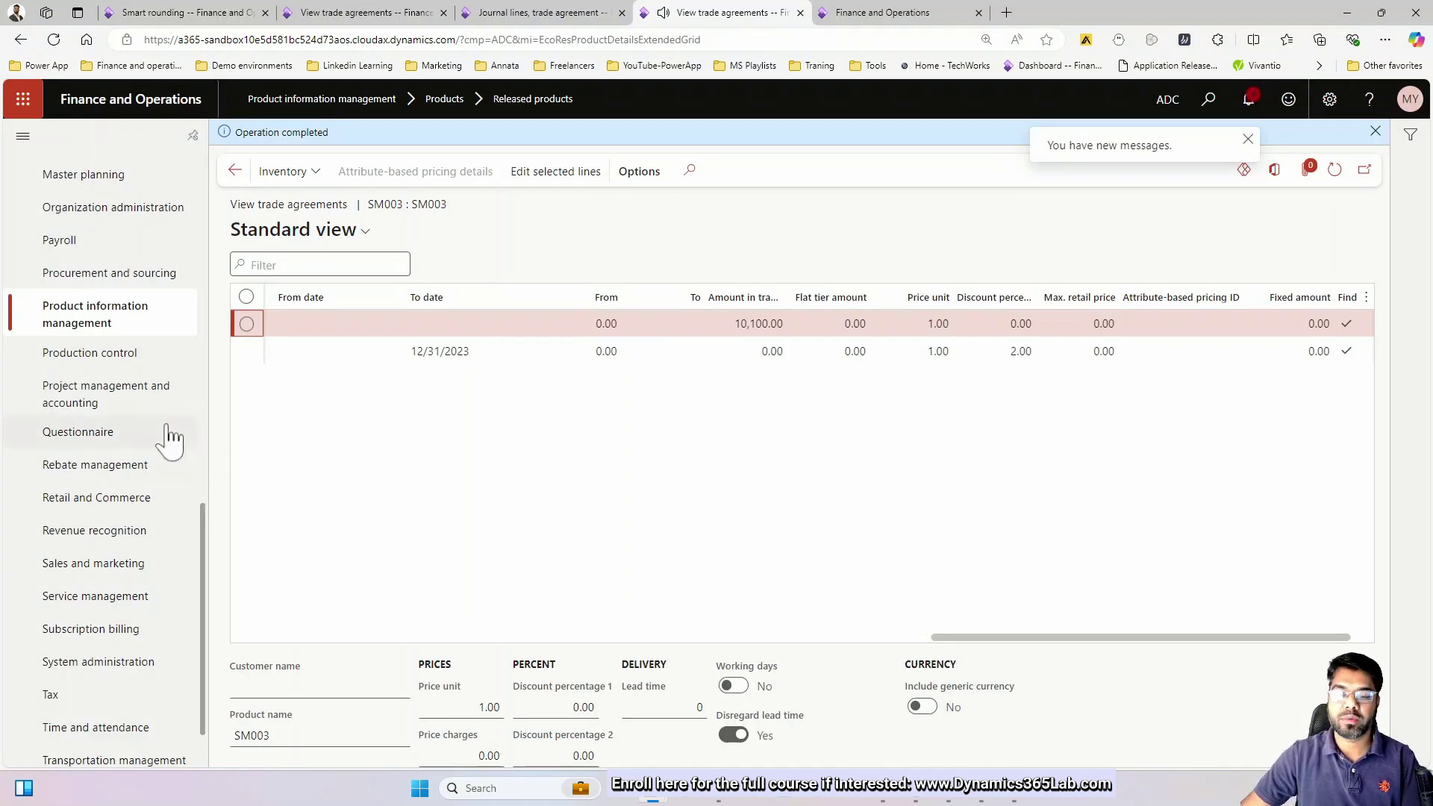
Step: Open the Prices section of the Accounts receivable parameters
scroll(160, 440, "up", 5)
scroll(156, 444, "up", 8)
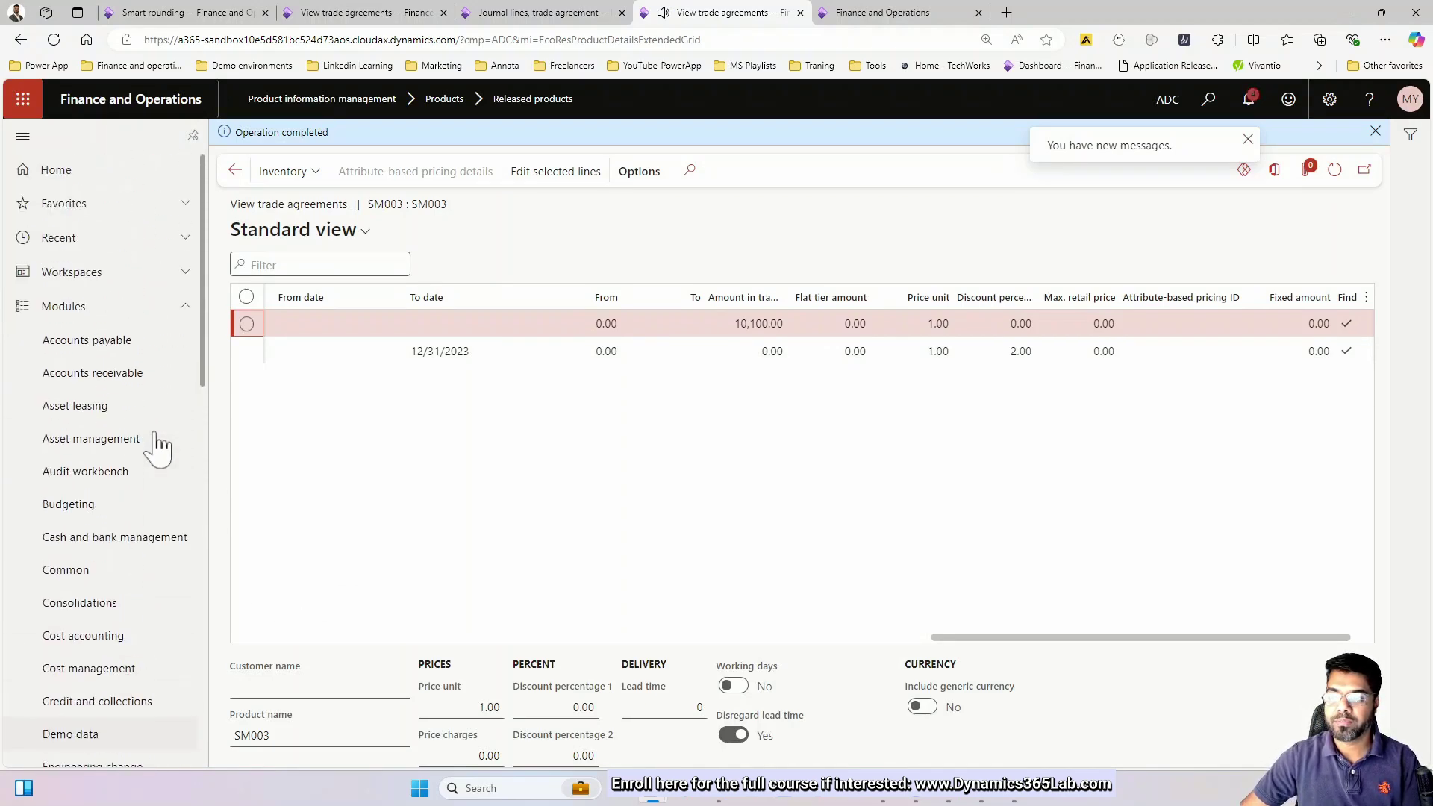
left_click(196, 13)
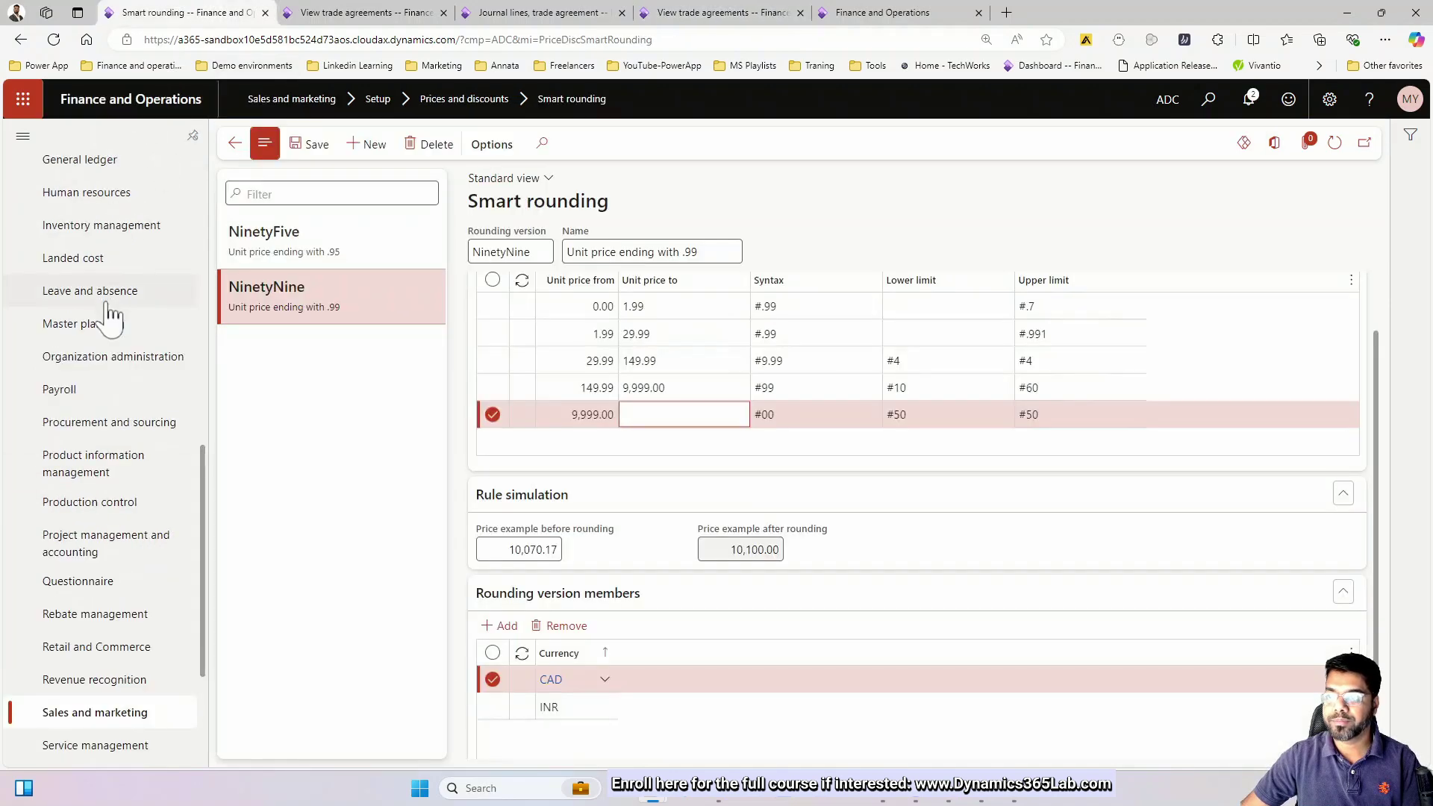
scroll(101, 321, "up", 5)
scroll(101, 321, "up", 5)
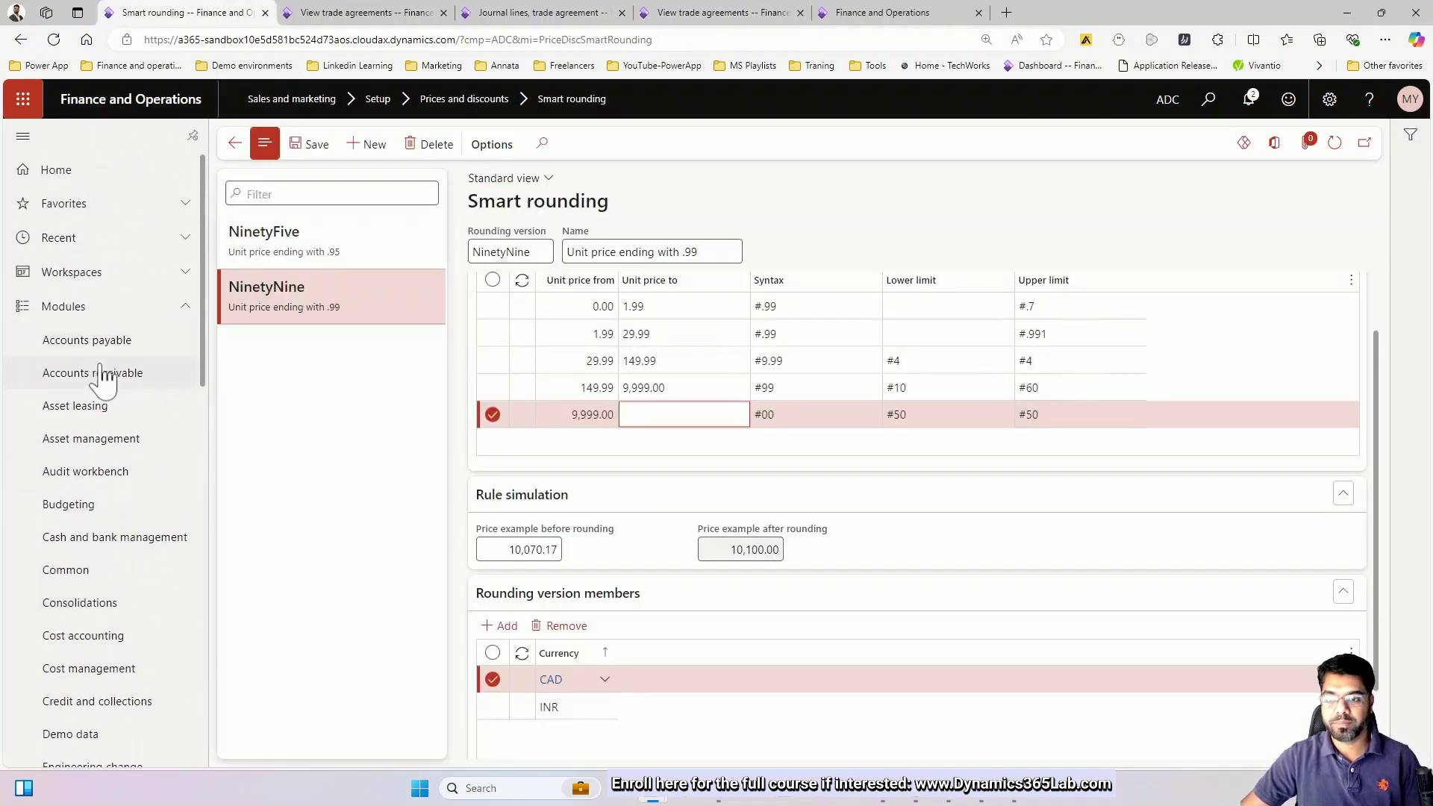
left_click(110, 375)
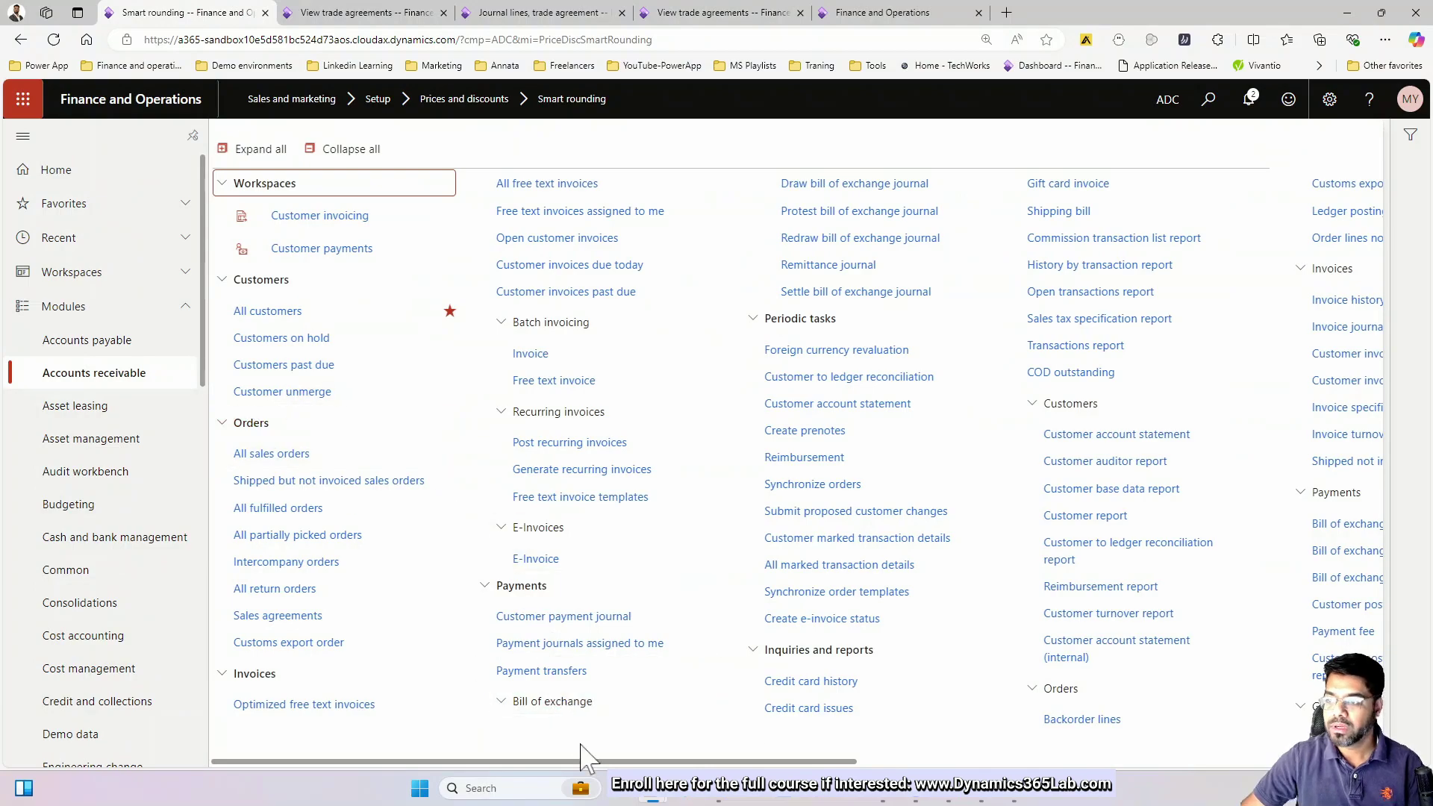
left_click_drag(588, 761, 1186, 765)
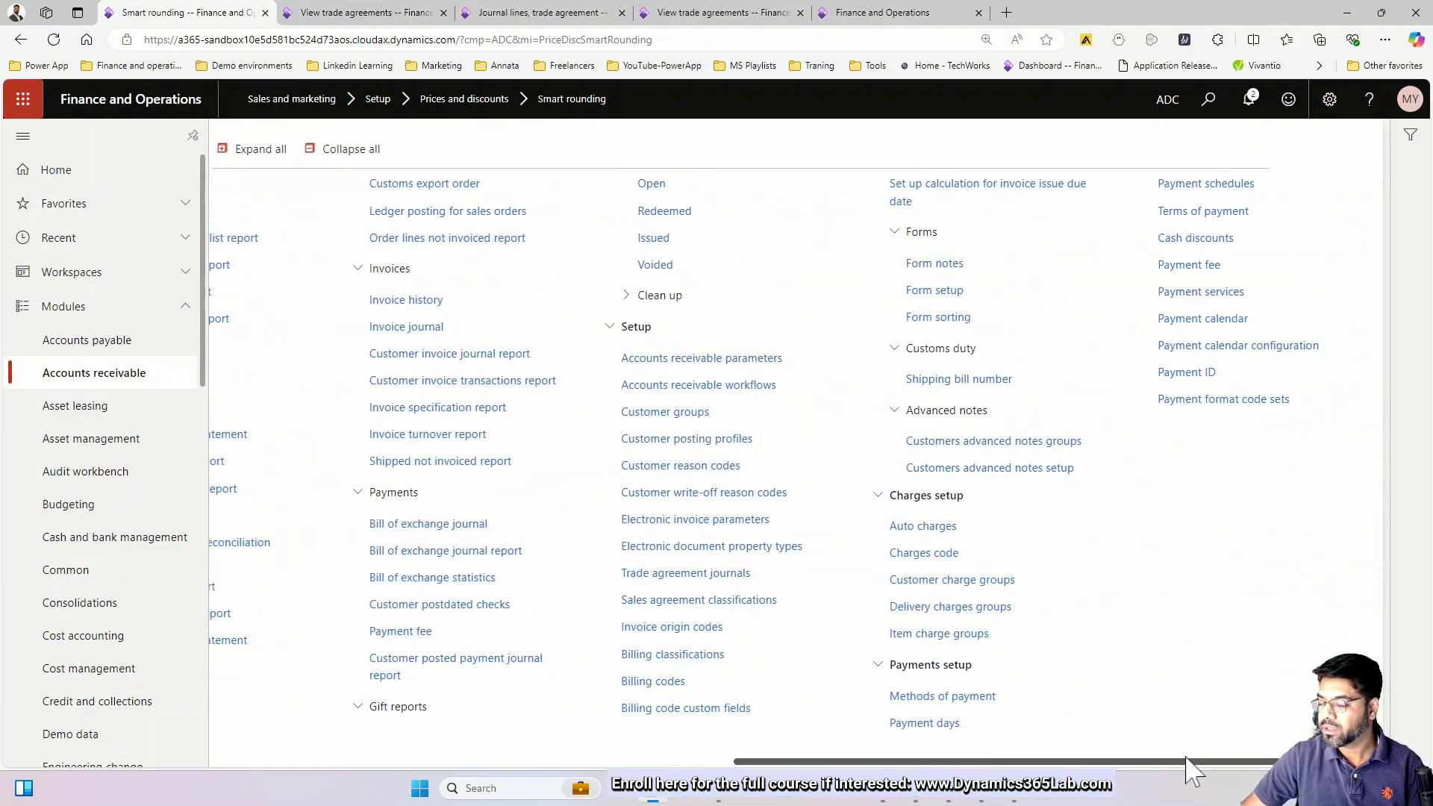
left_click(640, 384)
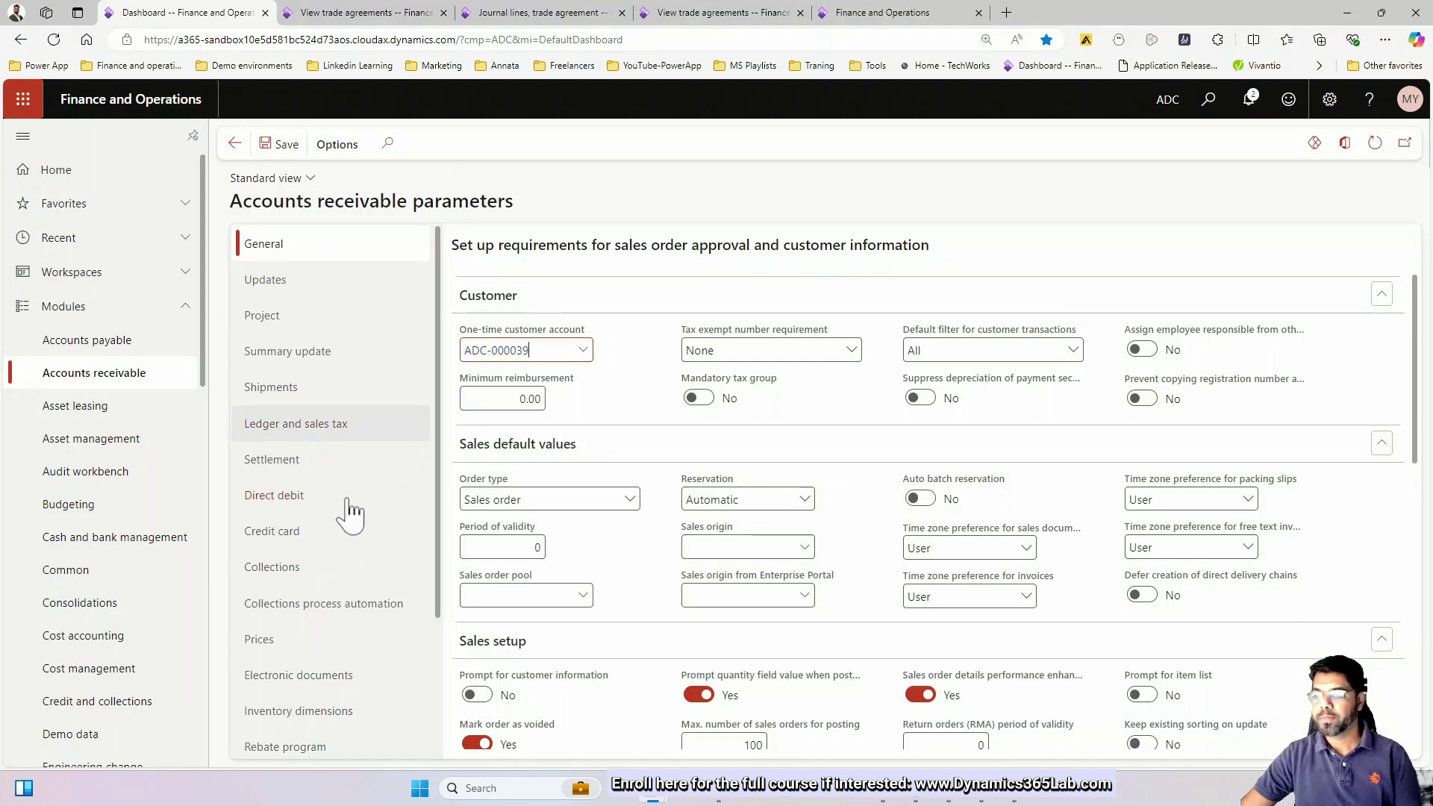
left_click(288, 643)
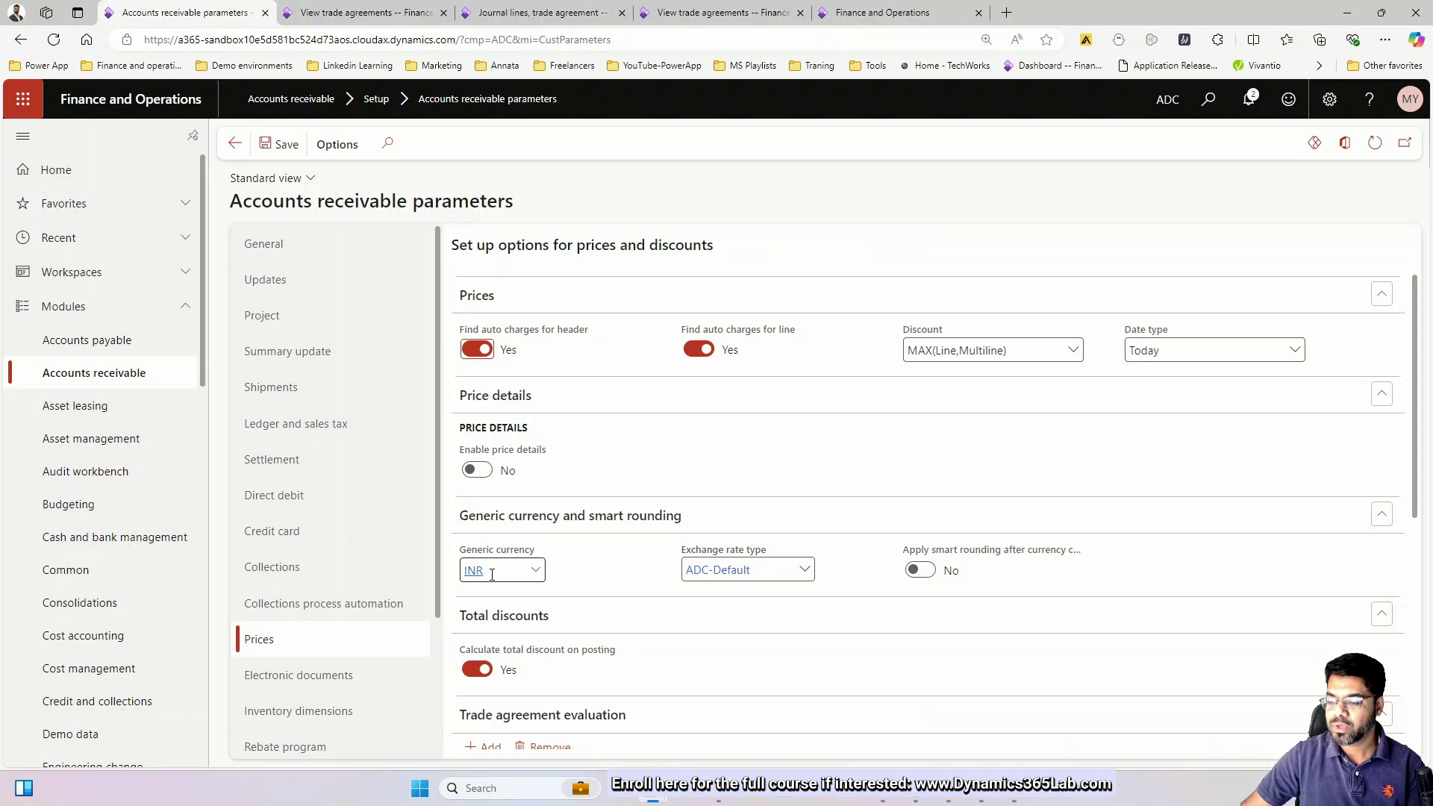
Step: Enable applying smart rounding after currency conversion in the generic currency settings and close the parameters
mouse_move(492, 573)
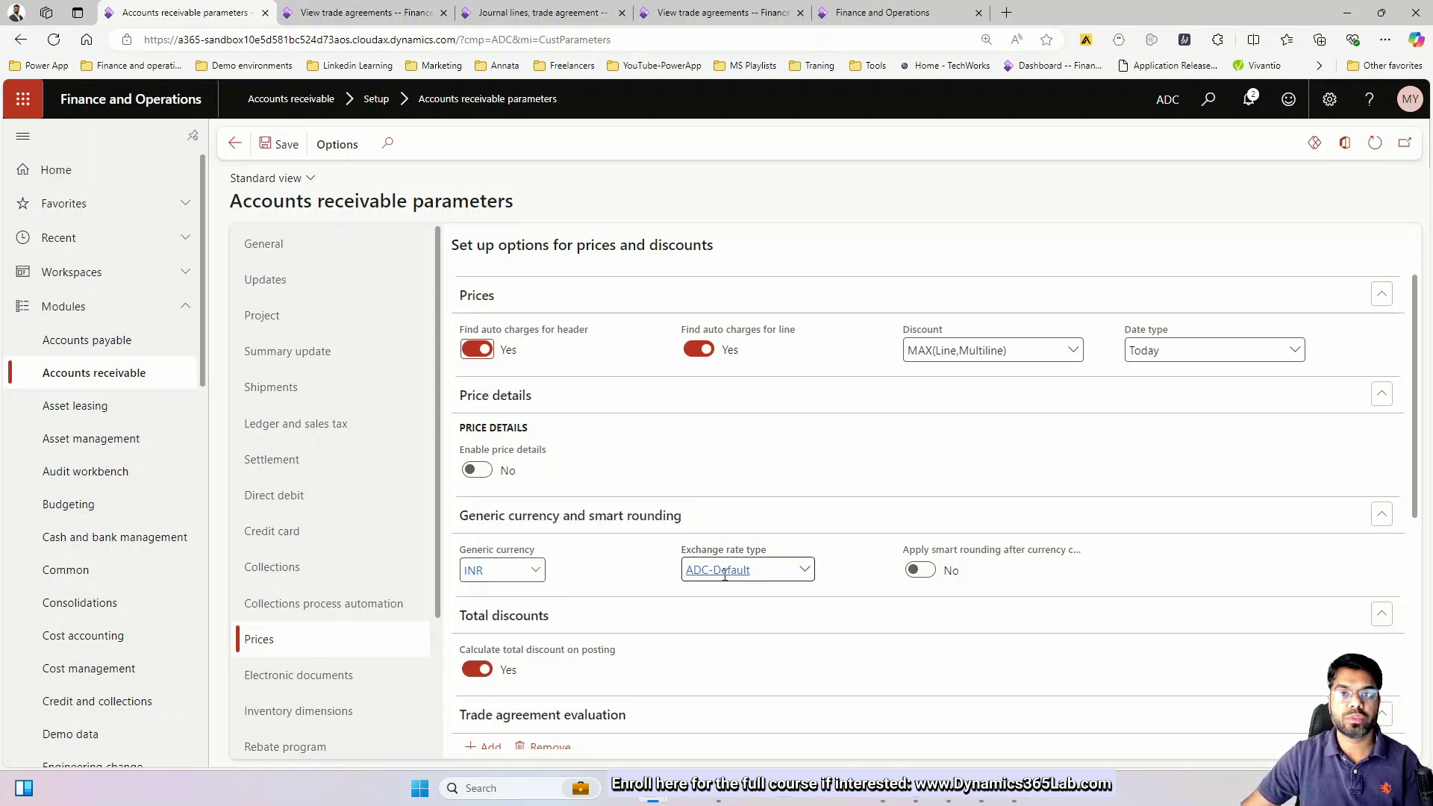
mouse_move(724, 575)
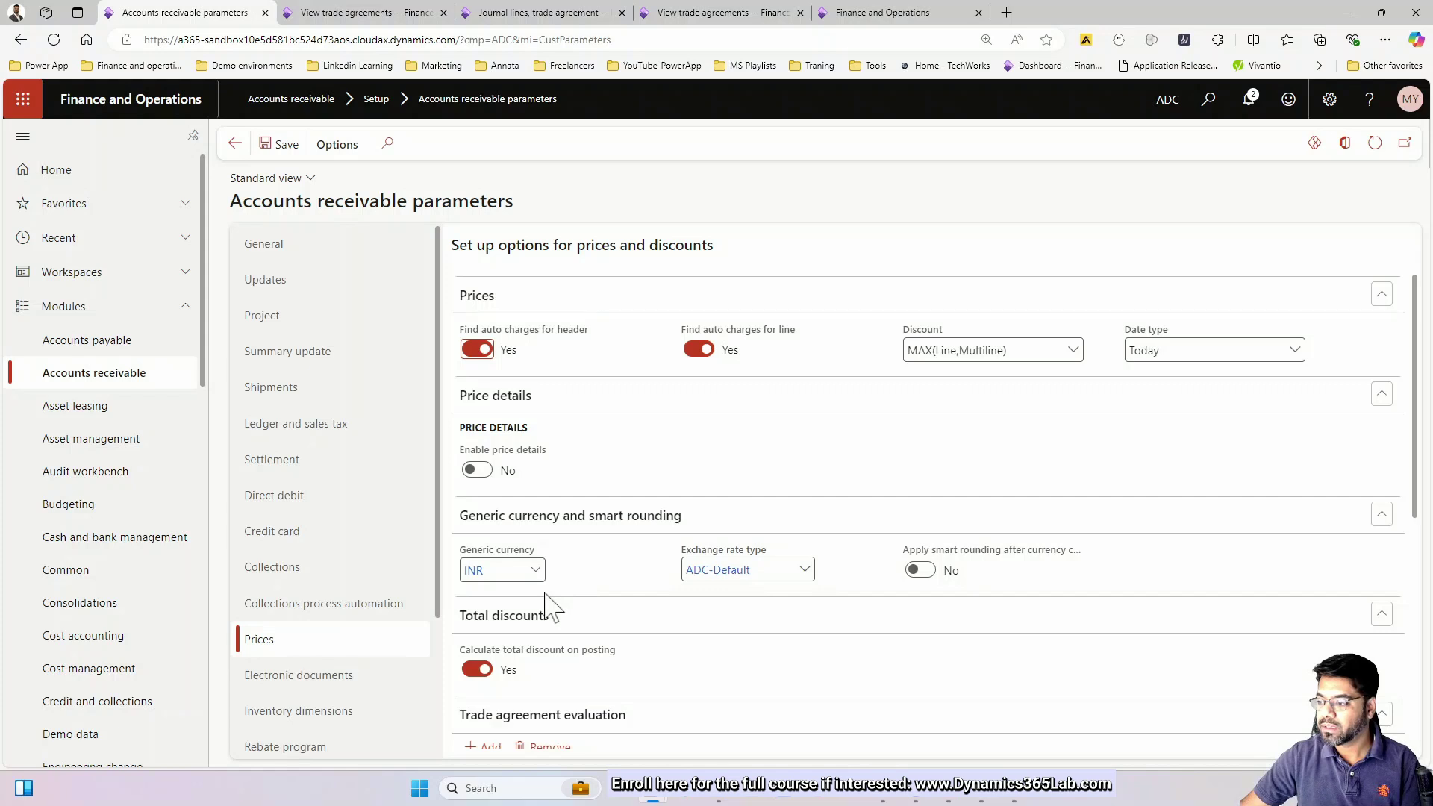
left_click(924, 573)
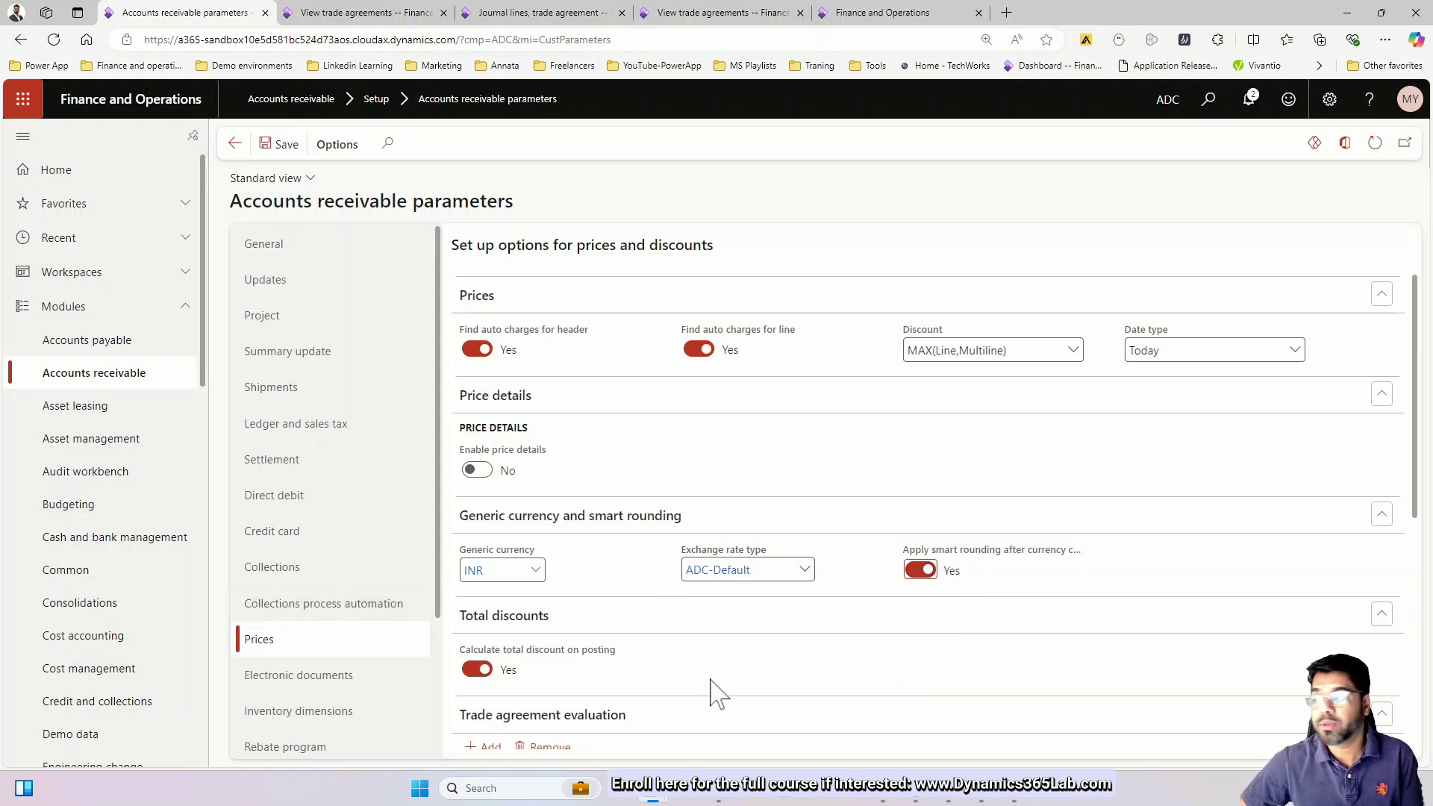
left_click(234, 143)
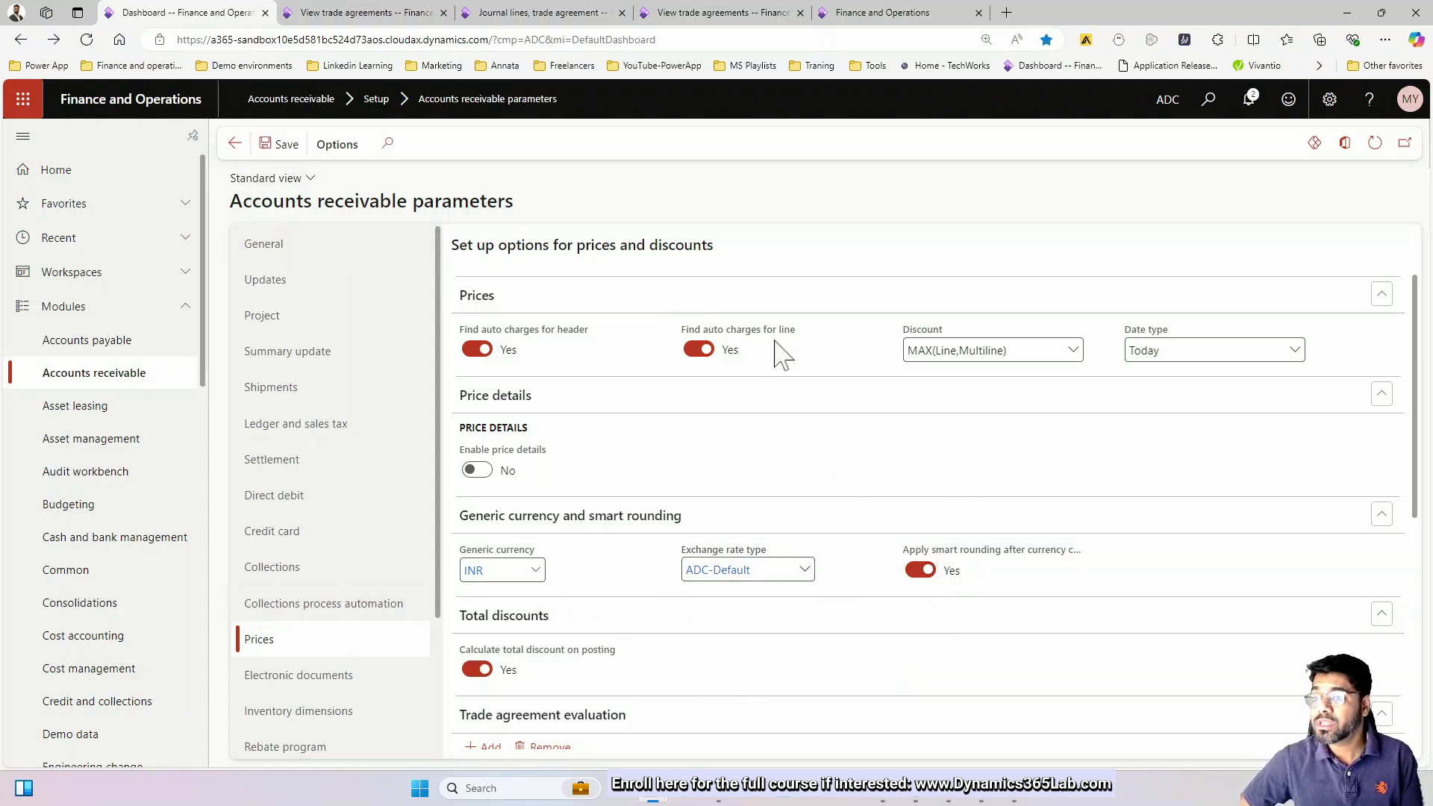
Step: Go to the prices and discounts setup in the Sales and marketing module
left_click(395, 13)
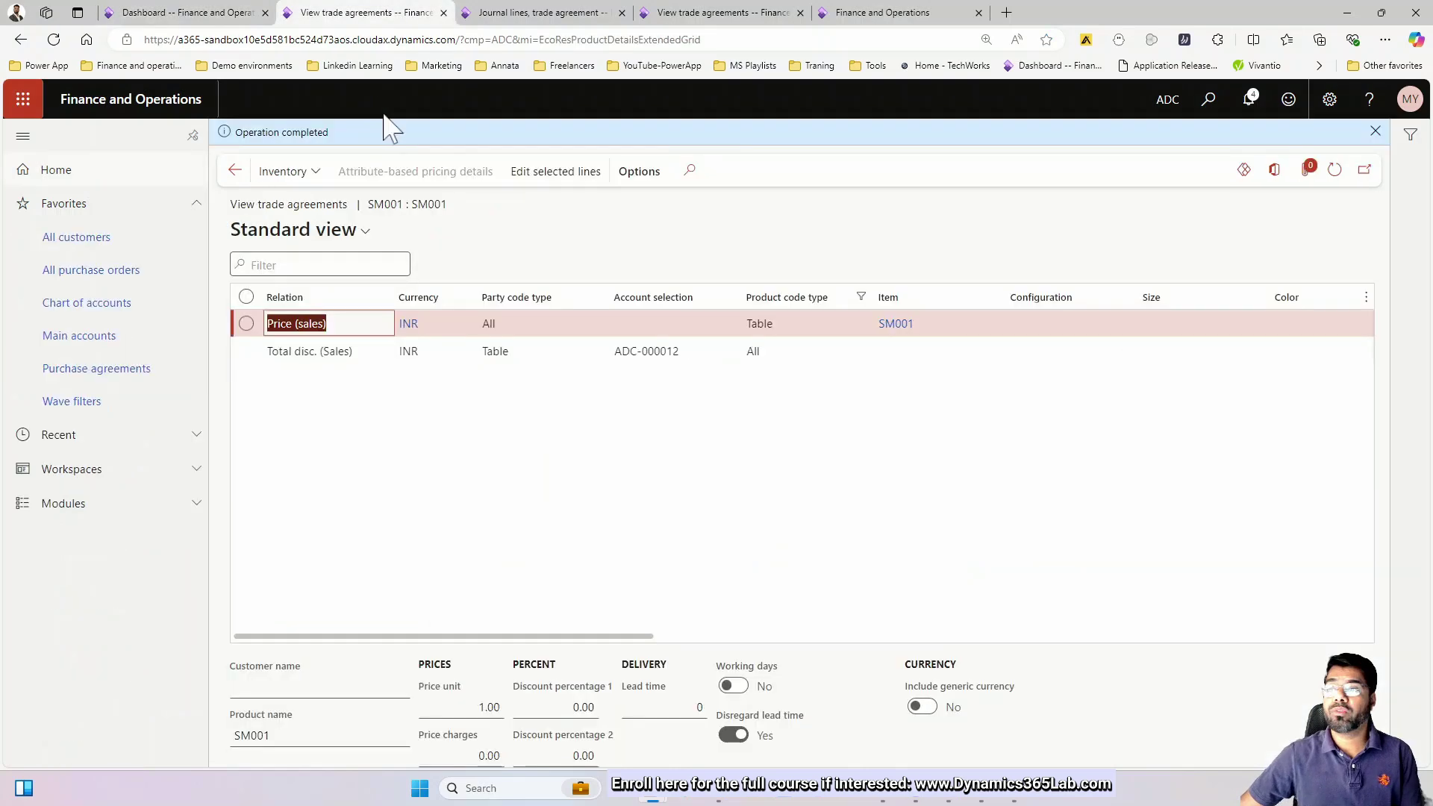
left_click(187, 13)
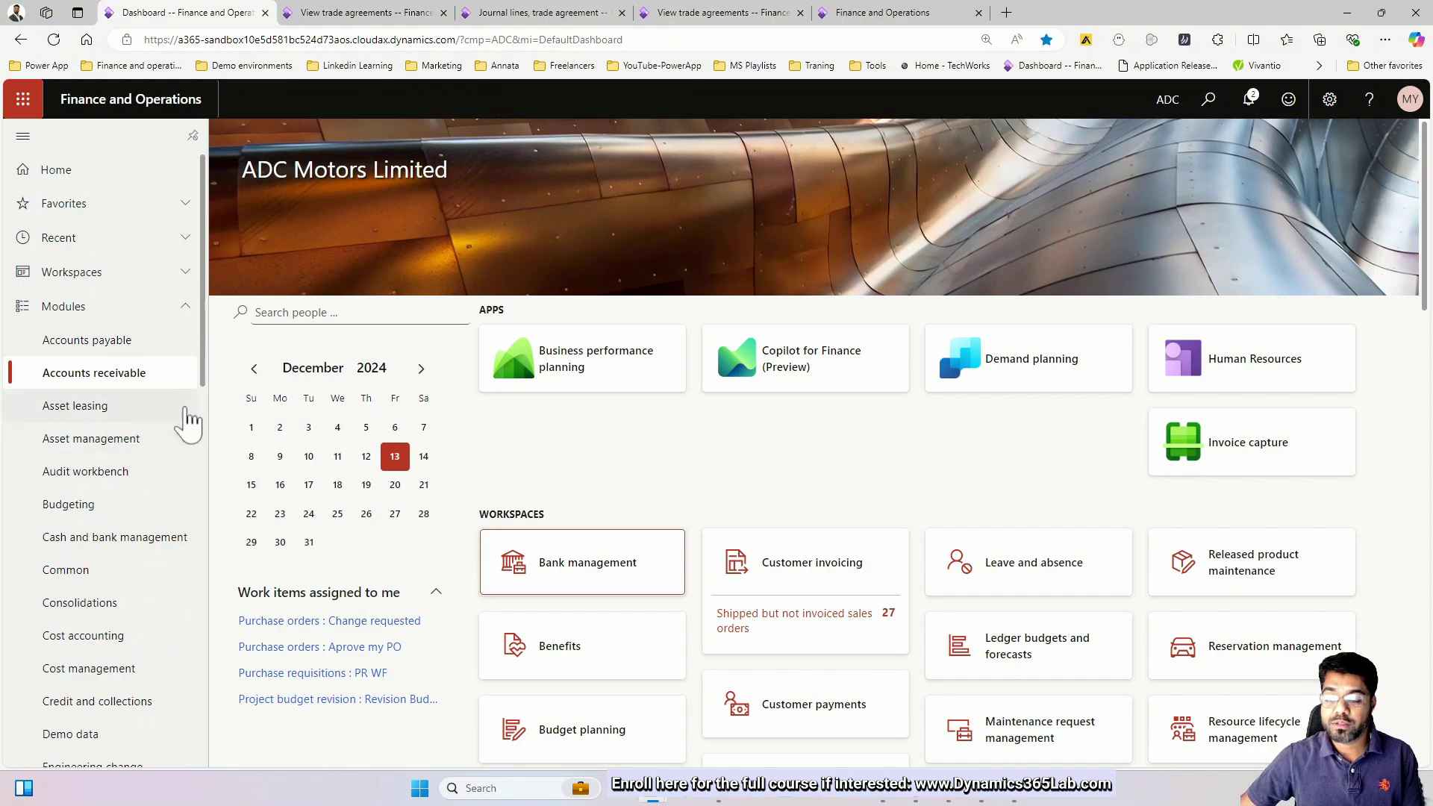
left_click_drag(205, 380, 208, 768)
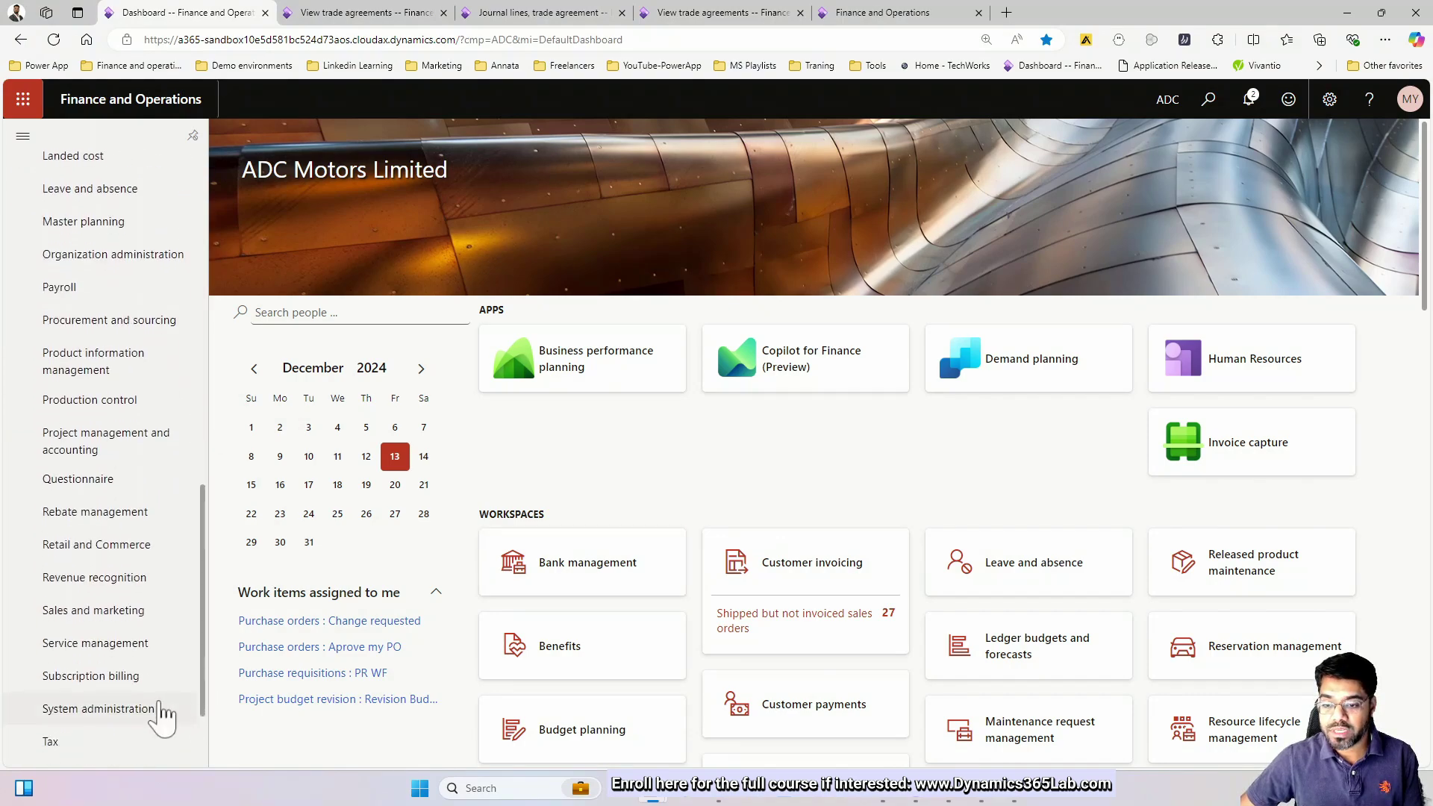
left_click(93, 610)
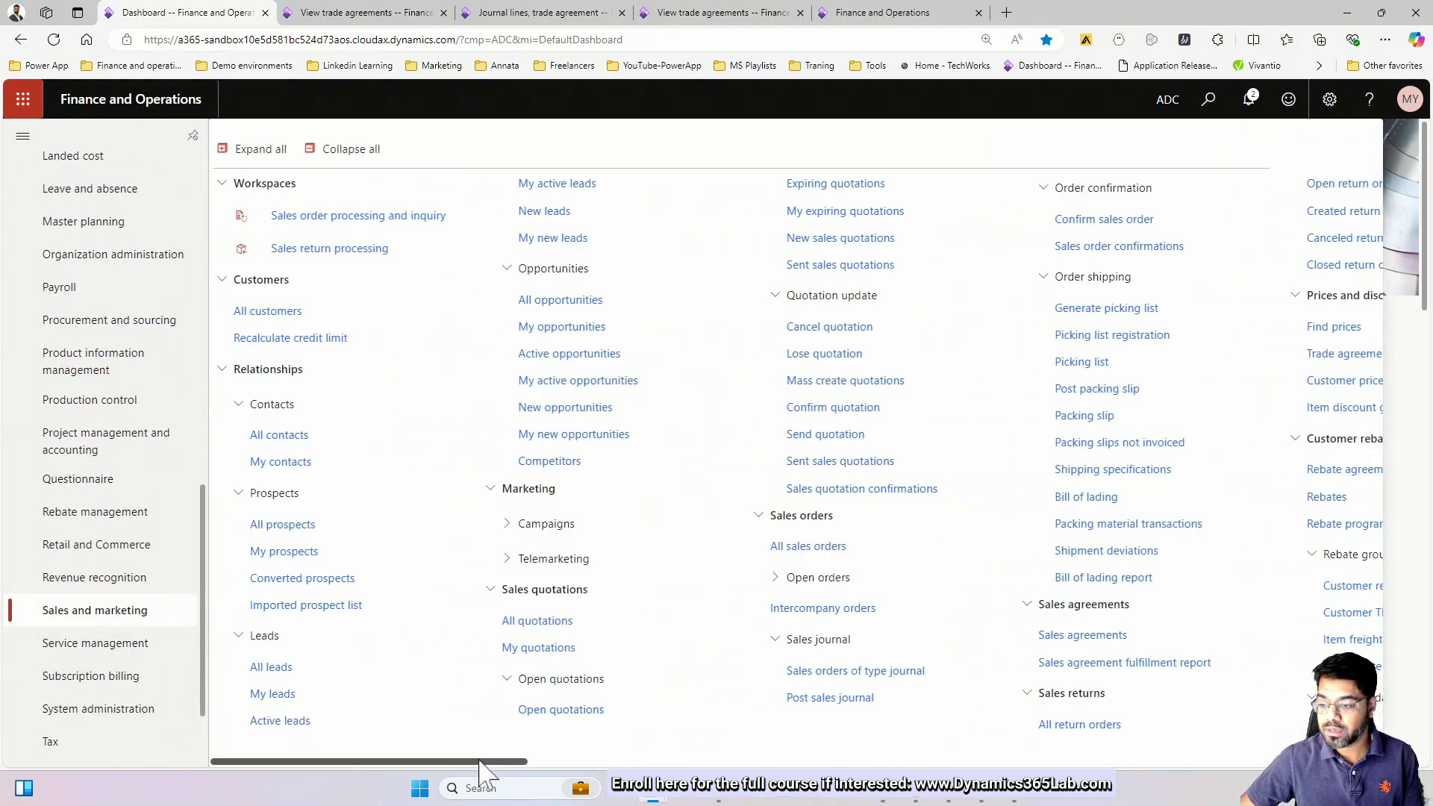
left_click_drag(480, 762, 1335, 765)
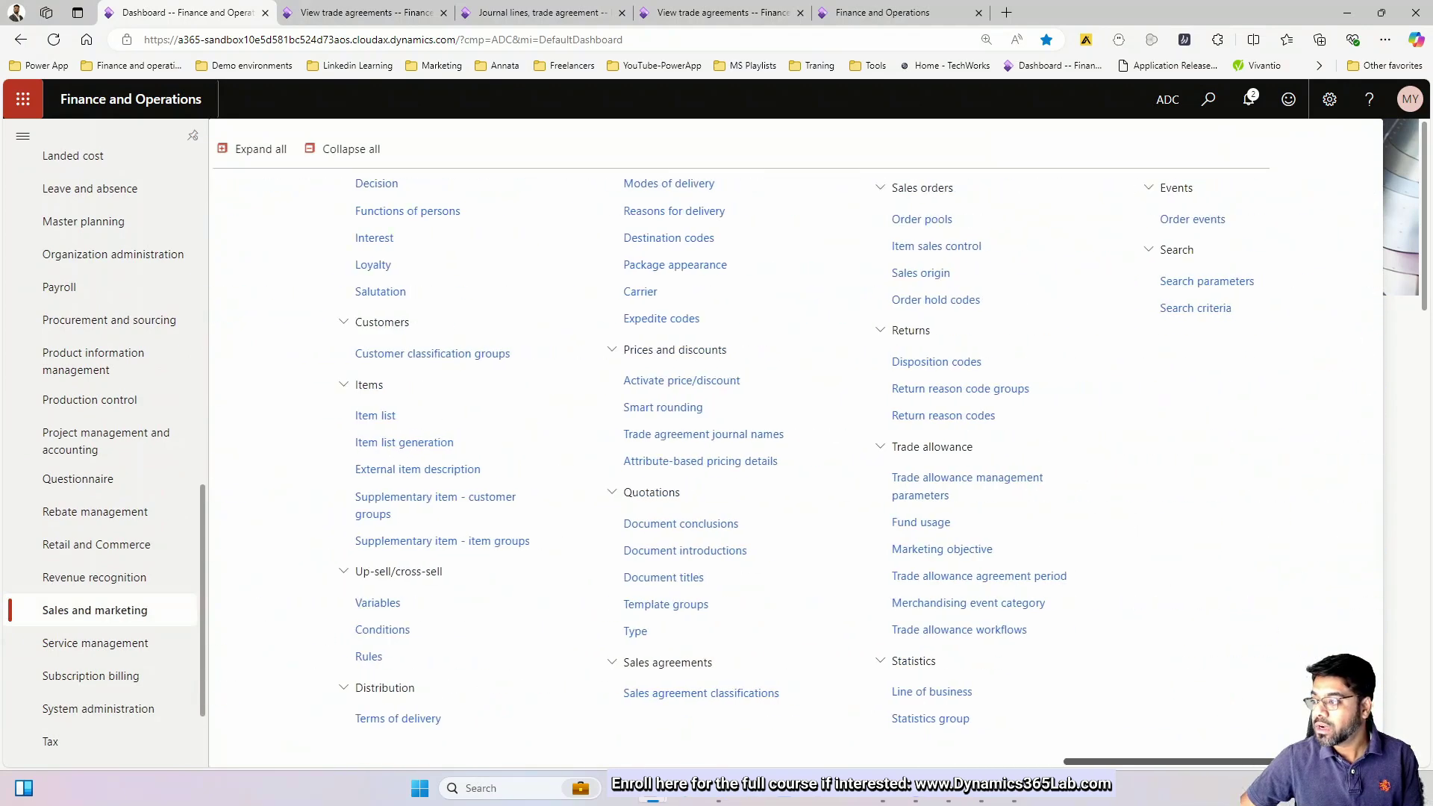